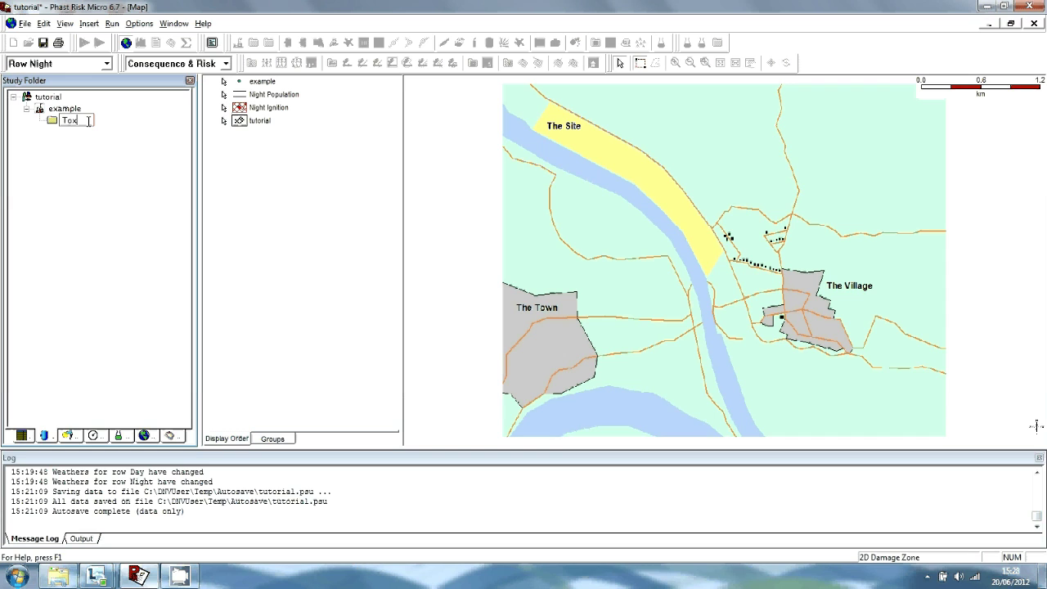
# Name the new folder Toxic and enable inserting models on the map
pyautogui.write('c')
pyautogui.press('Return')
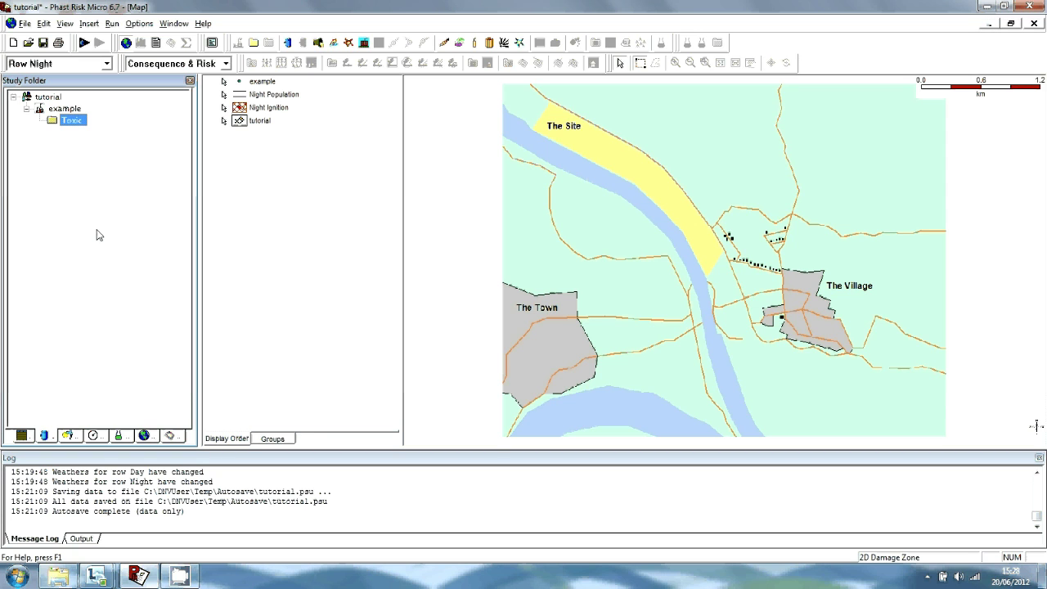
pyautogui.click(139, 23)
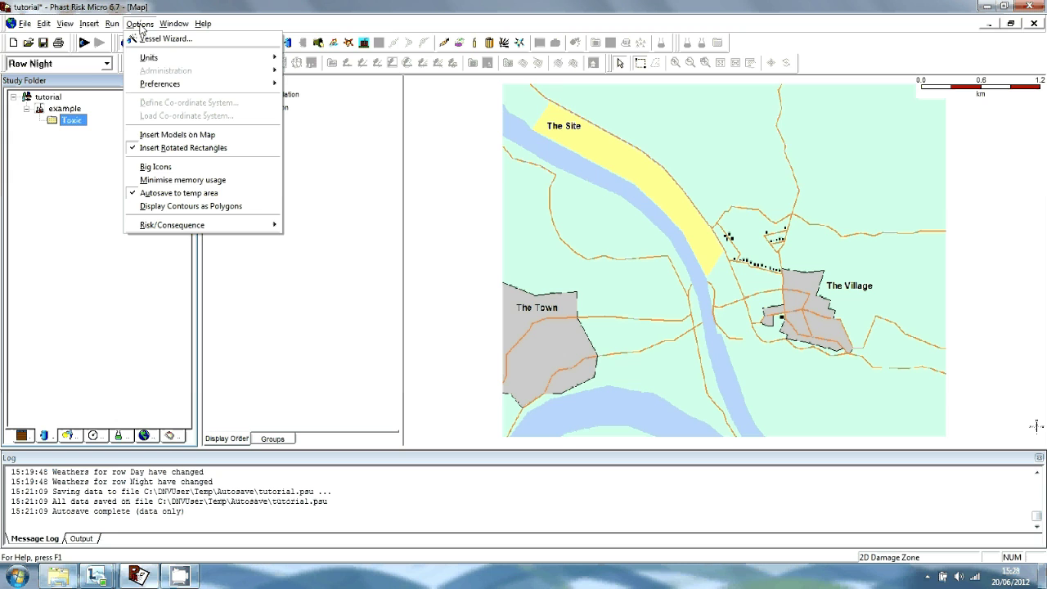
pyautogui.click(182, 140)
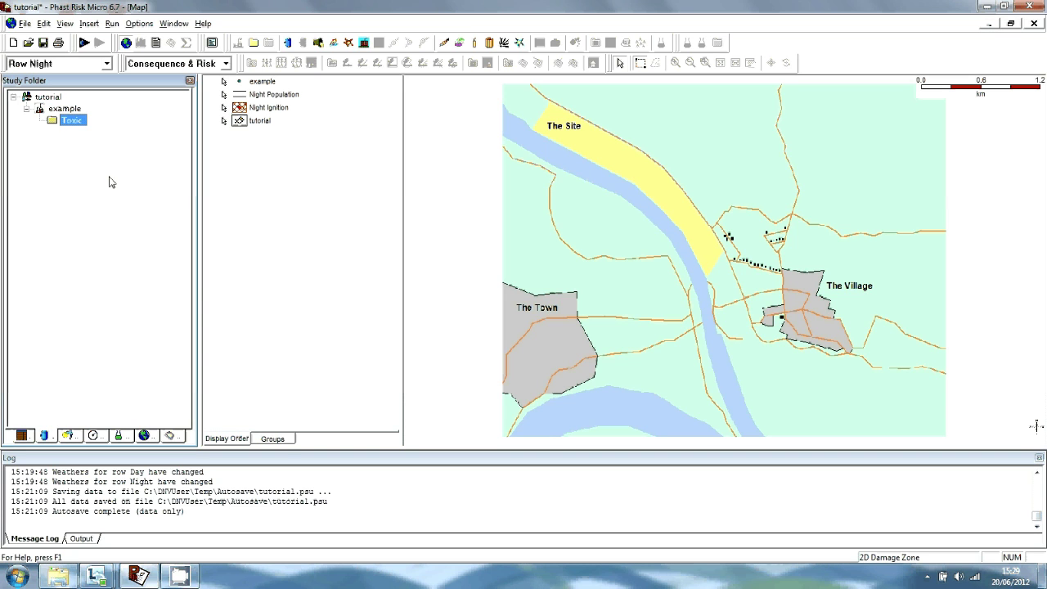
# Insert a vessel or pipe source in the Toxic folder, placing it near the middle of The Site on the map
pyautogui.rightClick(74, 121)
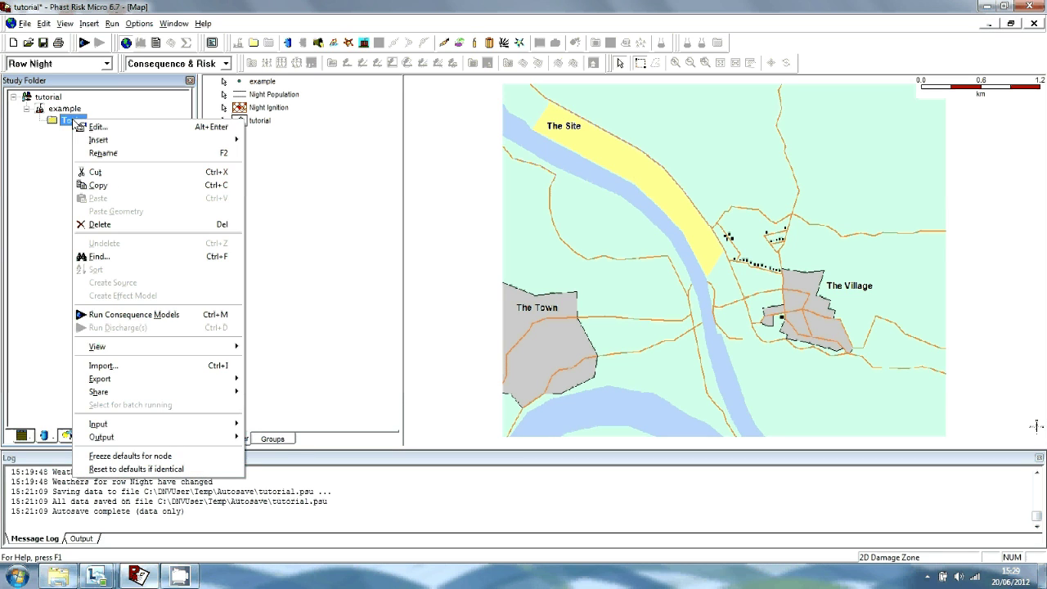
pyautogui.moveTo(114, 140)
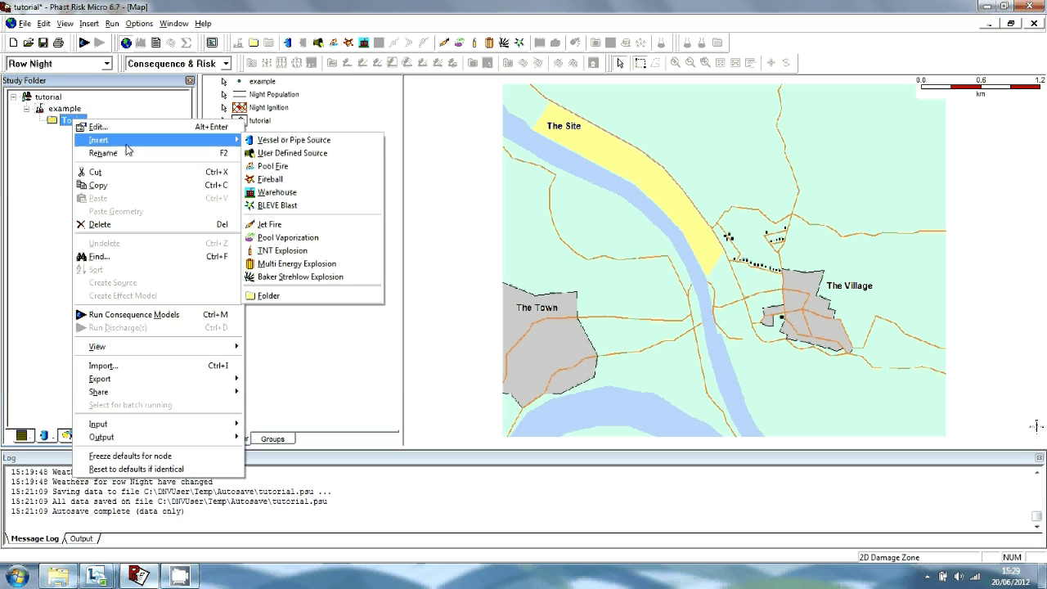
pyautogui.click(280, 144)
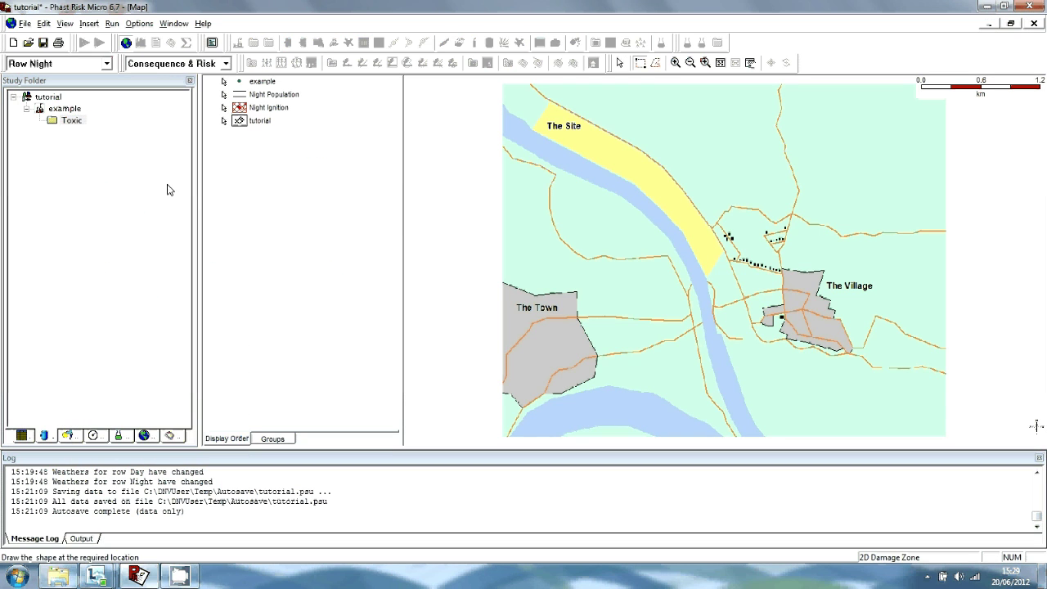
pyautogui.rightClick(67, 122)
pyautogui.moveTo(106, 139)
pyautogui.click(275, 143)
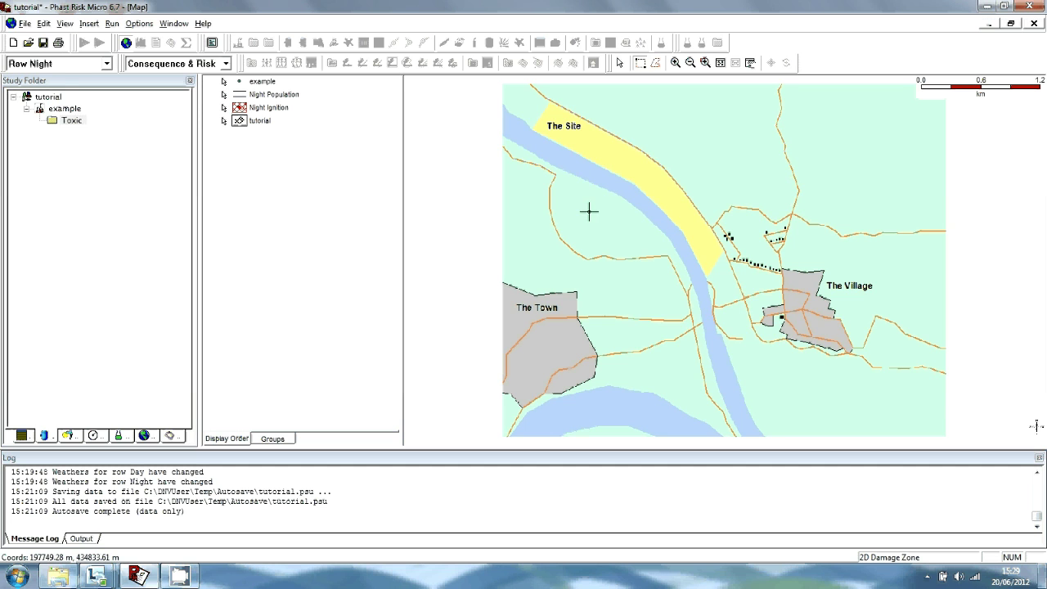
pyautogui.click(646, 175)
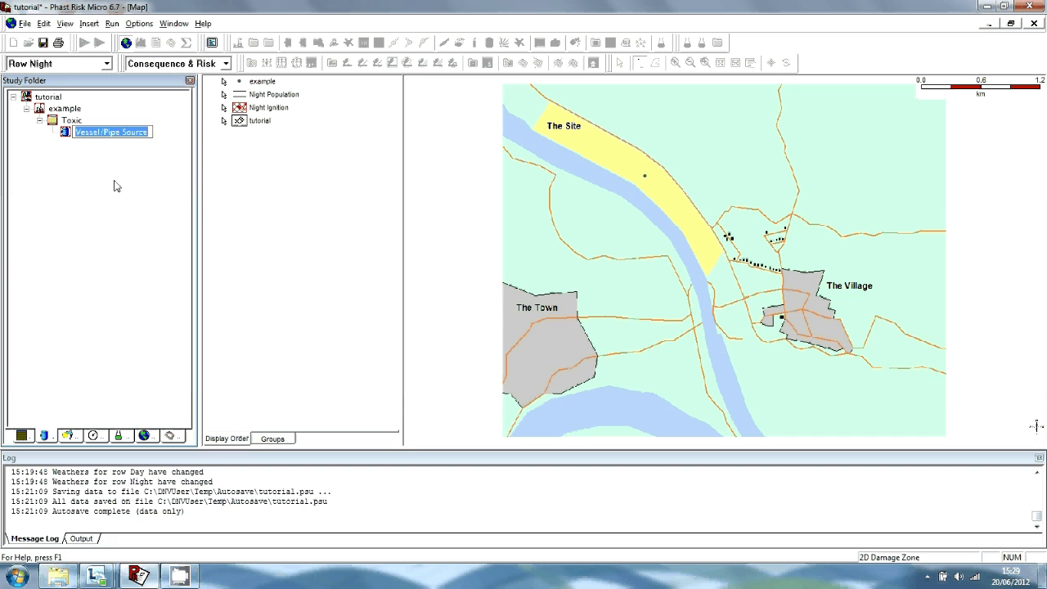
# Name the new vessel/pipe source CL2 Rupture
pyautogui.press('capslock')
pyautogui.write('CL2 R')
pyautogui.press('capslock')
pyautogui.write('upt')
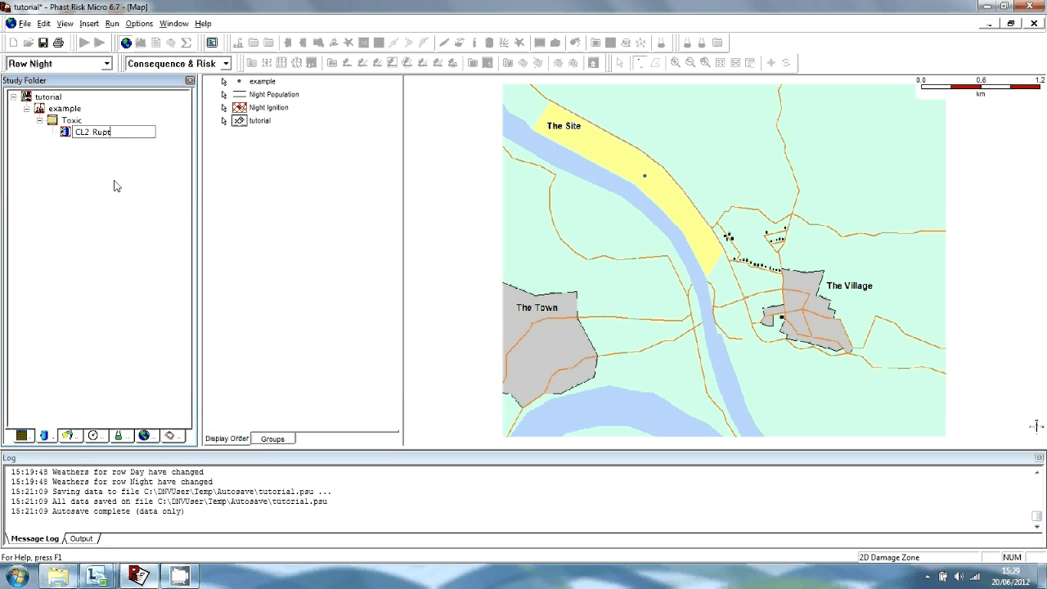
pyautogui.write('ure')
pyautogui.click(91, 231)
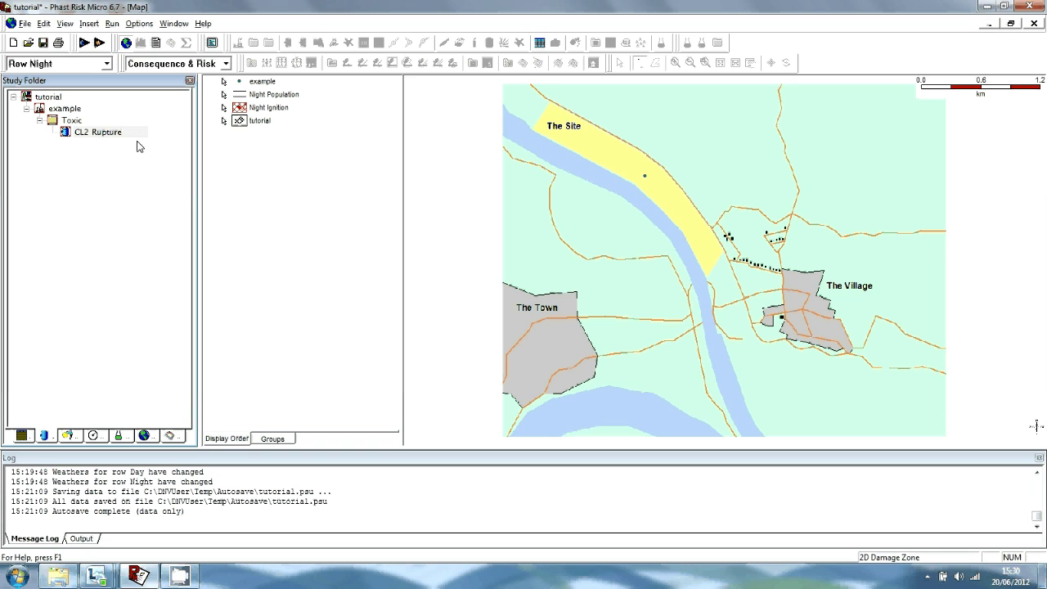
# Open the CL2 Rupture source for editing and choose CHLORINE as its discharge material
pyautogui.doubleClick(115, 131)
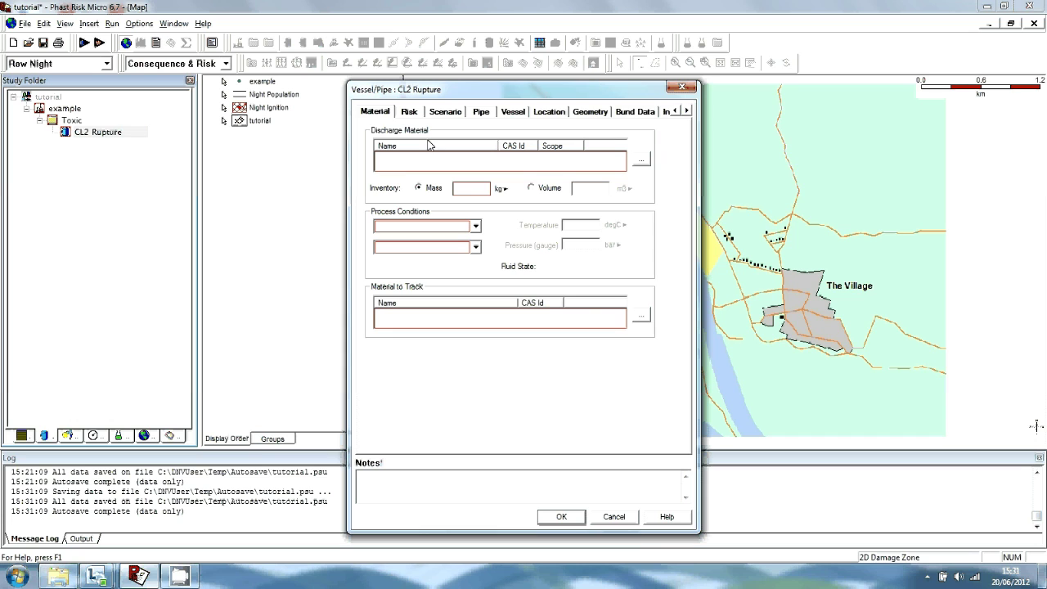
pyautogui.click(641, 162)
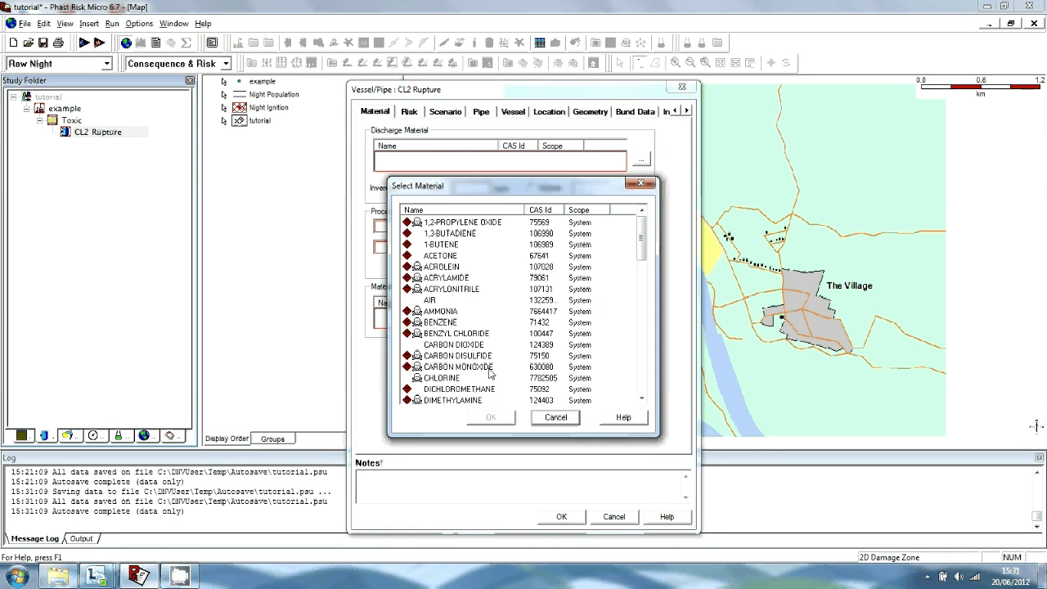
pyautogui.click(477, 383)
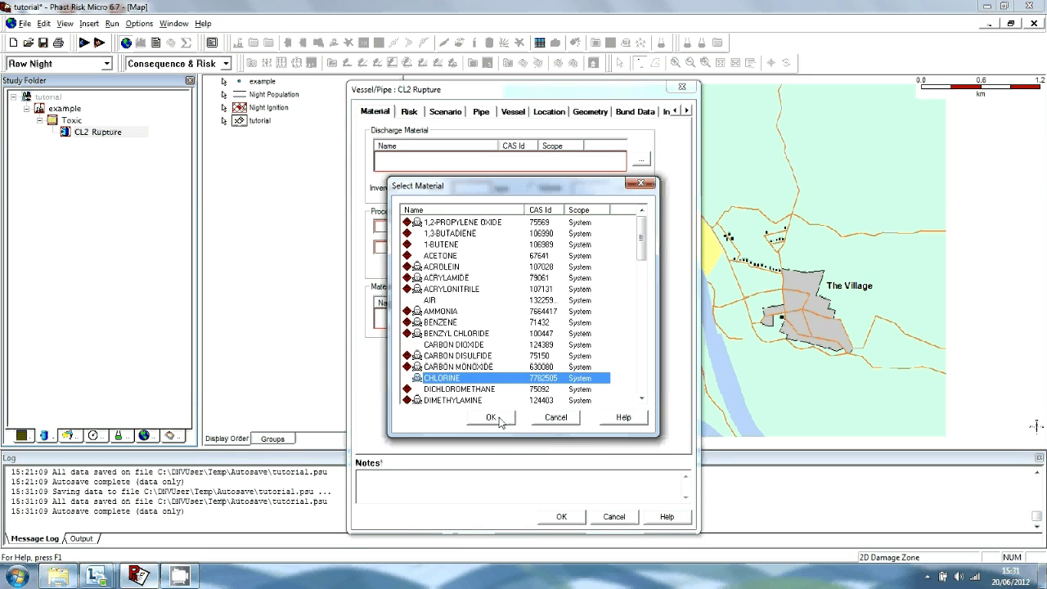
pyautogui.click(491, 419)
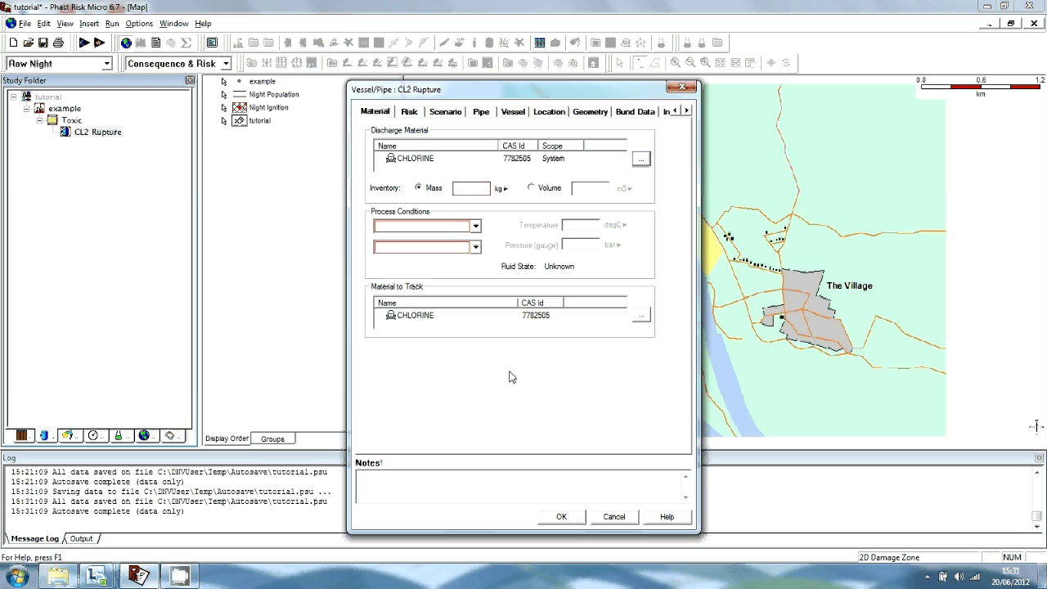
# Specify the chlorine inventory by volume as 102 m3
pyautogui.click(531, 188)
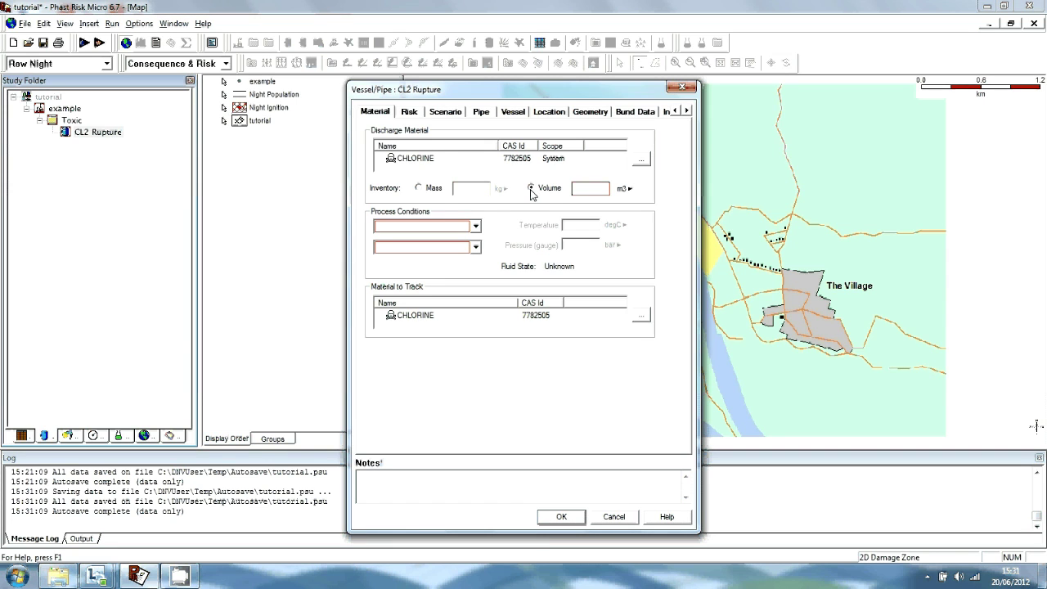
pyautogui.click(589, 190)
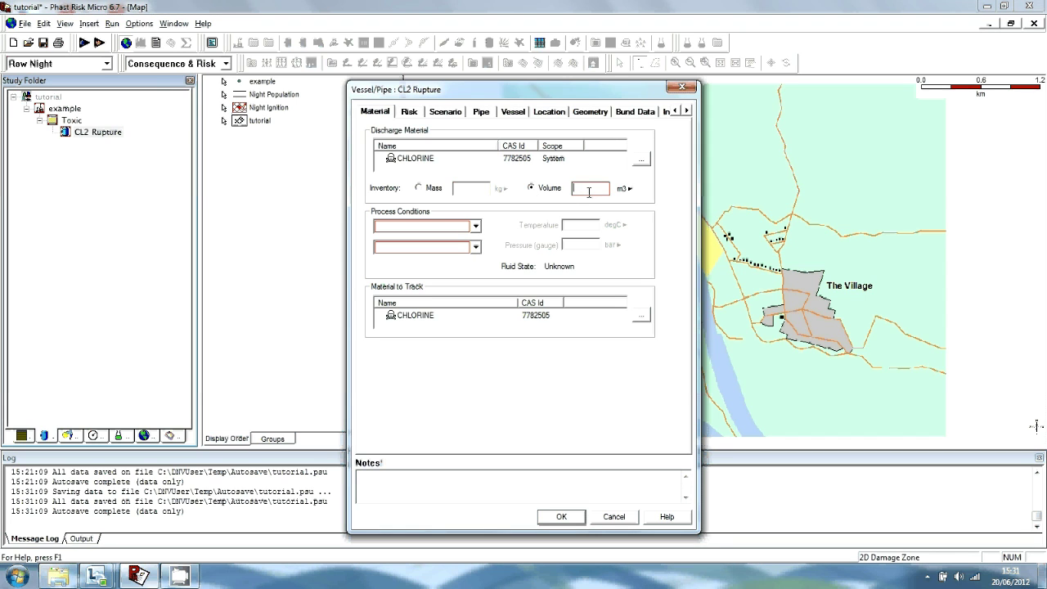
pyautogui.write('102')
# Define the process conditions by temperature and saturated liquid, with the temperature at 10 degC
pyautogui.click(477, 229)
pyautogui.click(446, 251)
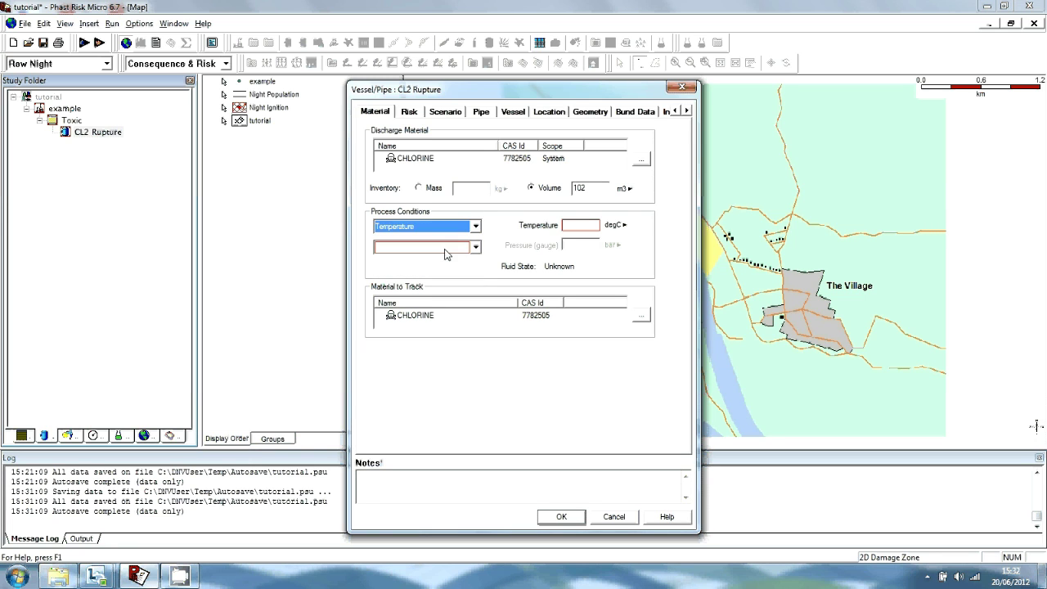
pyautogui.click(475, 248)
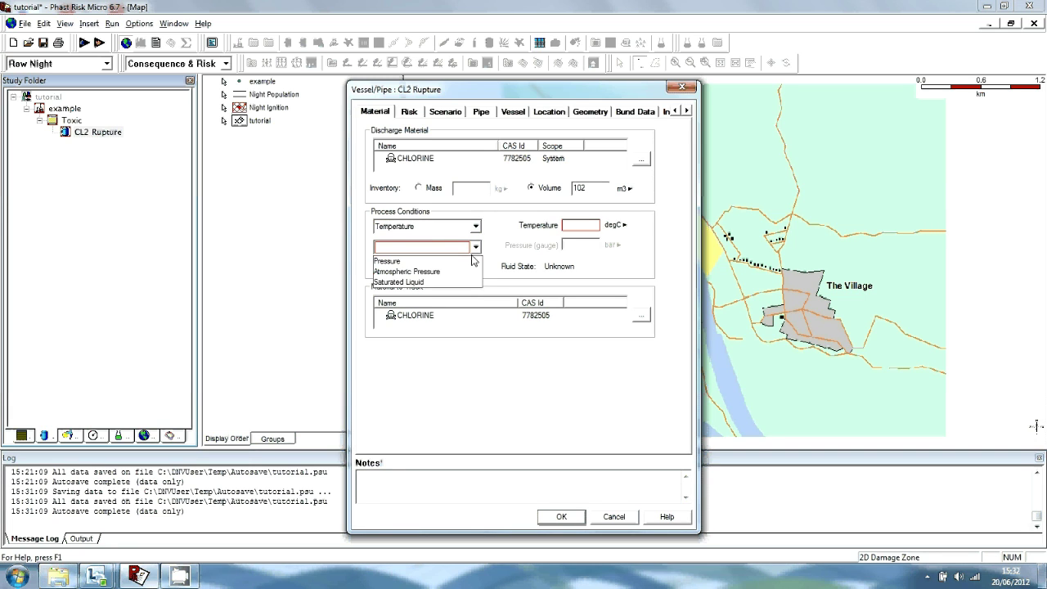
pyautogui.click(399, 281)
pyautogui.click(579, 225)
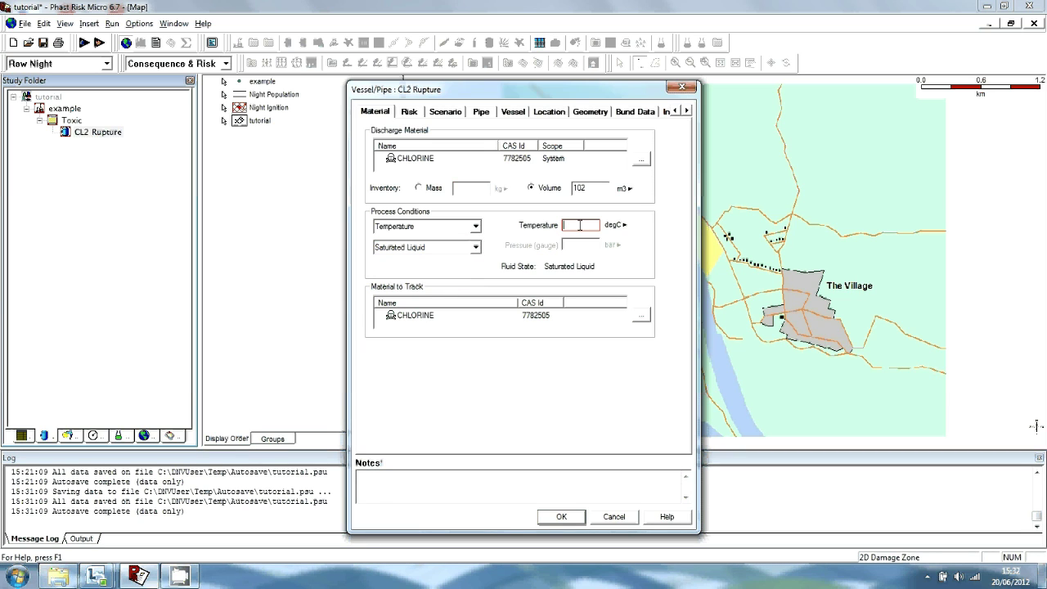
pyautogui.write('10')
pyautogui.click(447, 160)
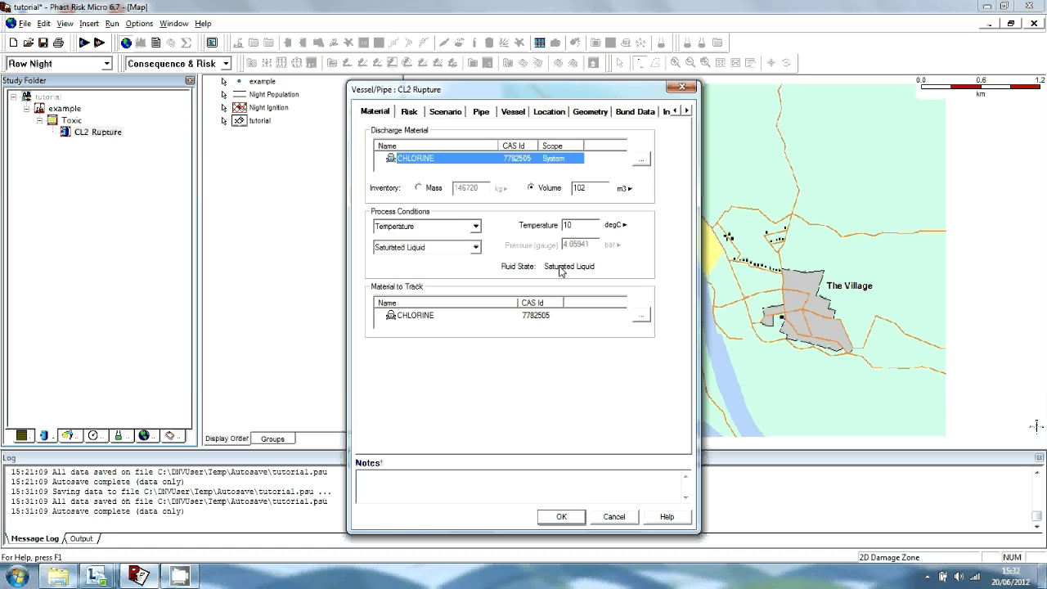
# Set the event frequency to 1e-5 per average year and review the scenario settings
pyautogui.click(409, 112)
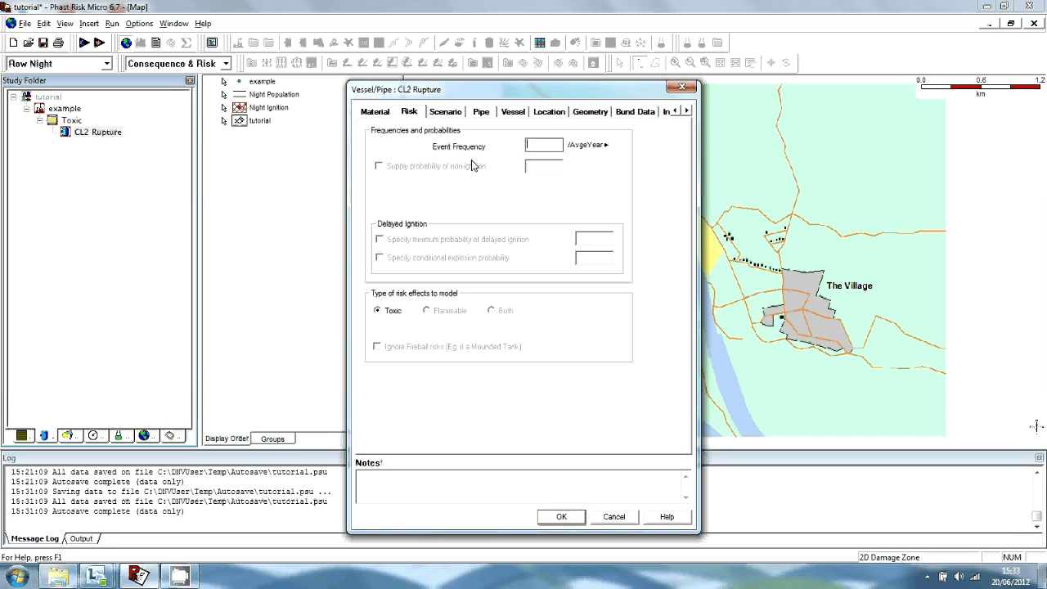
pyautogui.write('1e-5')
pyautogui.click(439, 110)
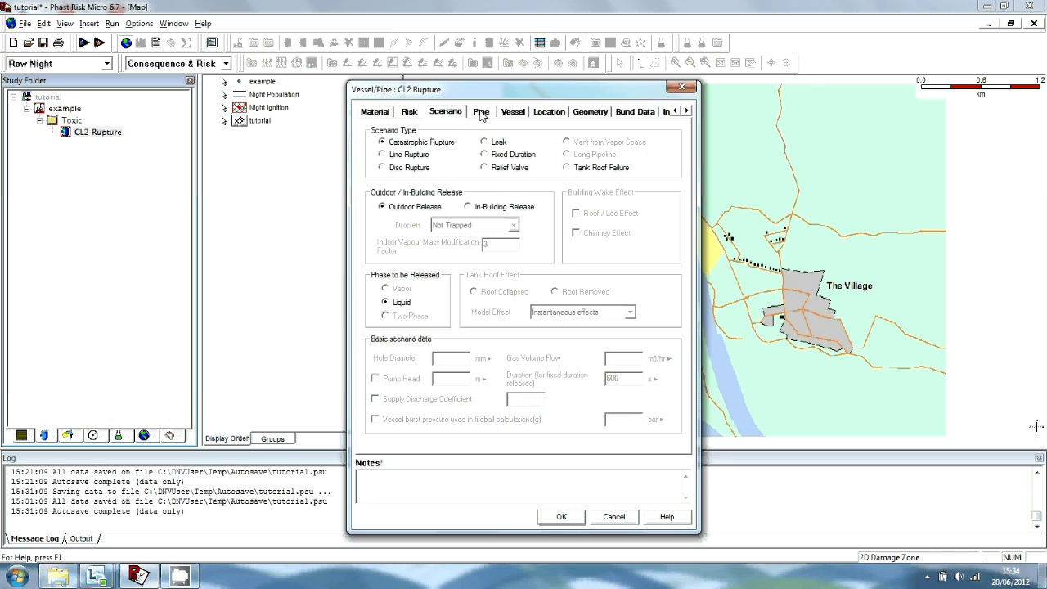
# Review the pipe and vessel settings, and set the release elevation to 7.37 m
pyautogui.click(481, 115)
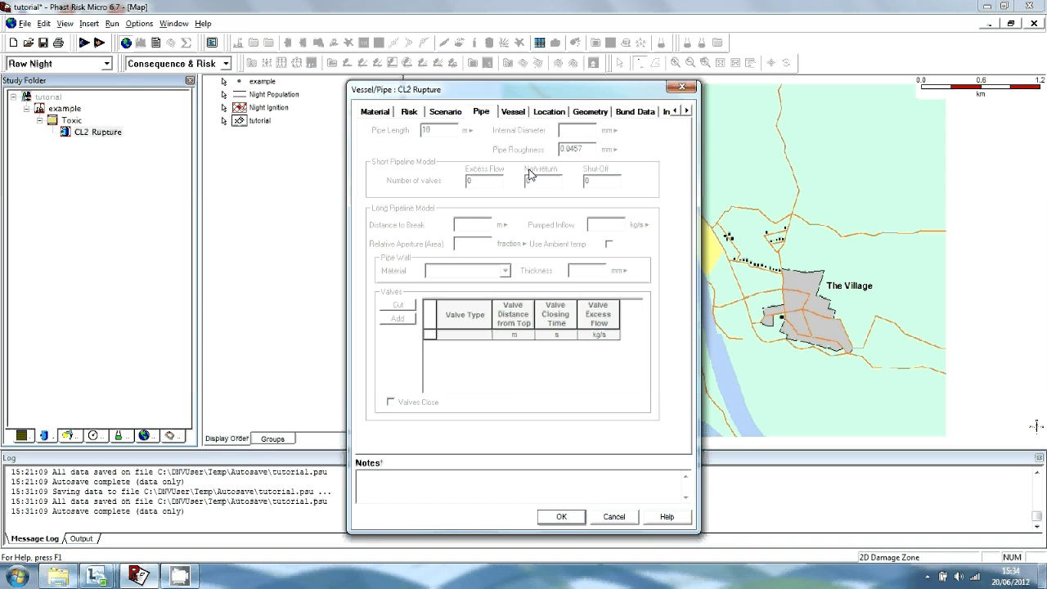
pyautogui.click(513, 112)
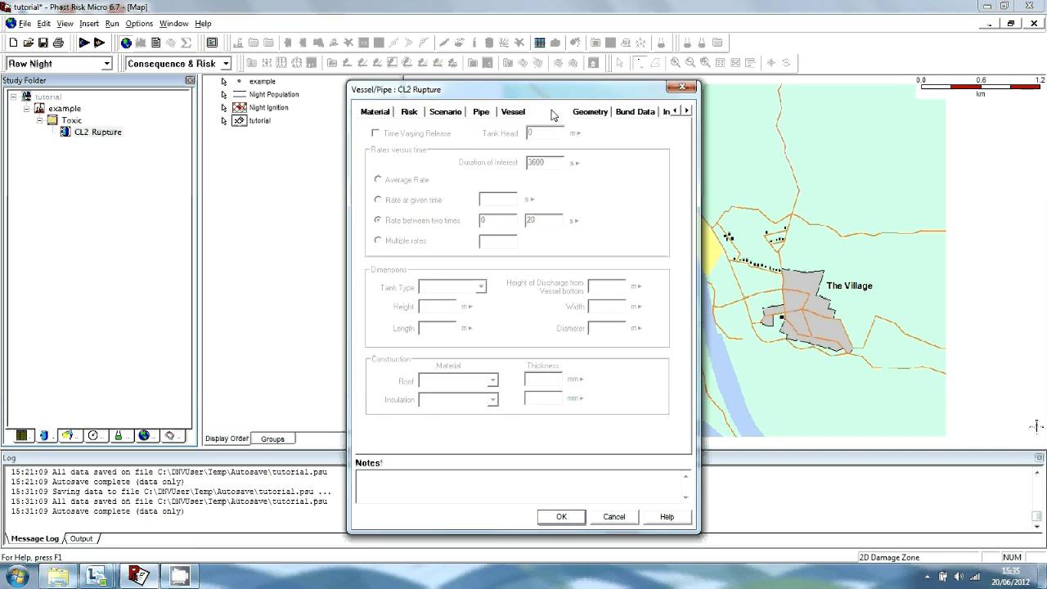
pyautogui.click(551, 112)
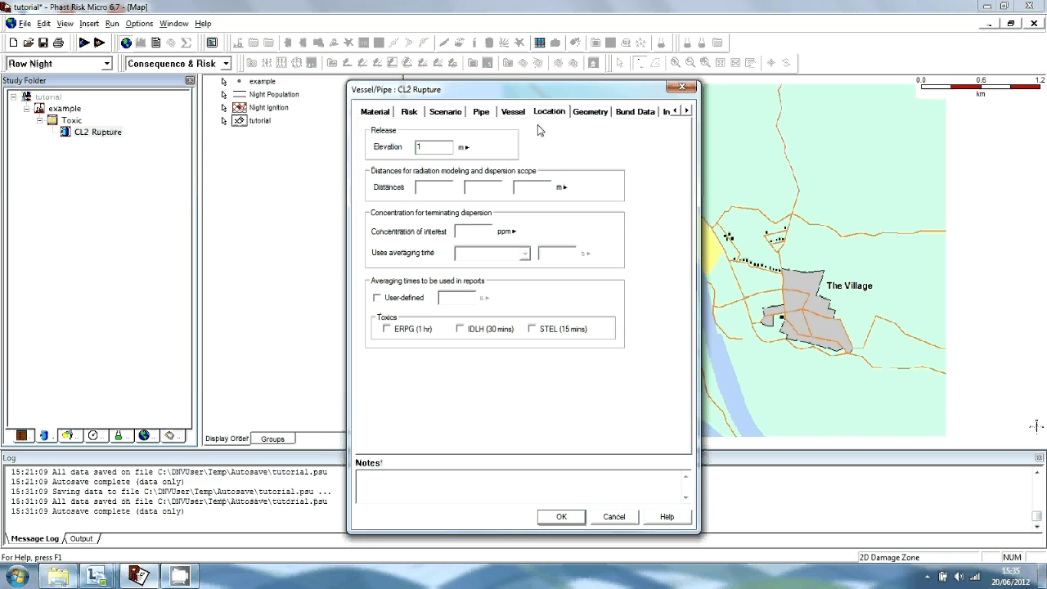
pyautogui.moveTo(454, 147); pyautogui.dragTo(391, 146)
pyautogui.write('7.37')
# Try enabling the bund for the CL2 Rupture source
pyautogui.click(627, 113)
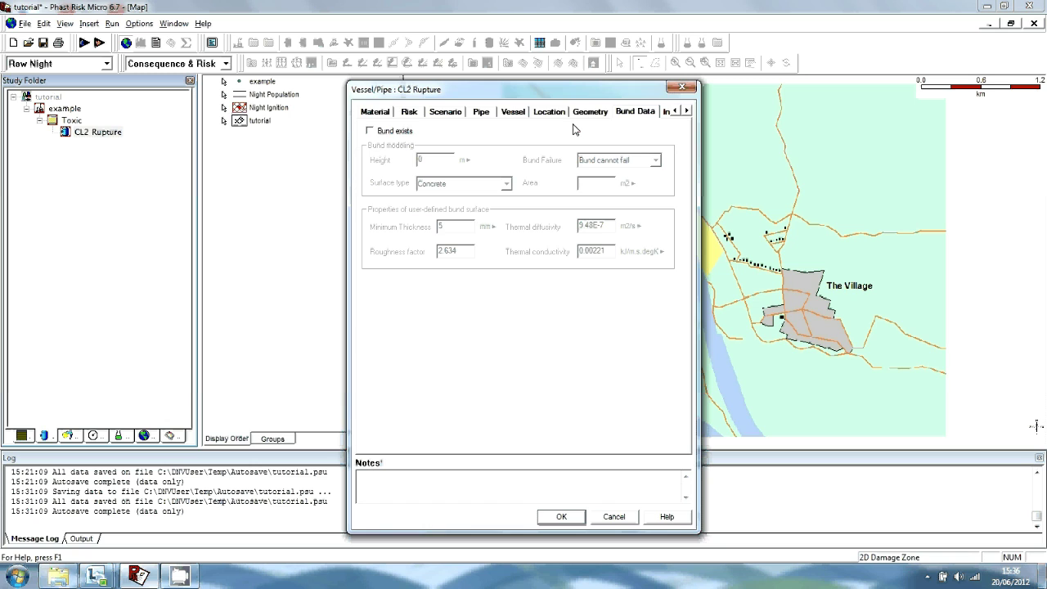
pyautogui.click(370, 131)
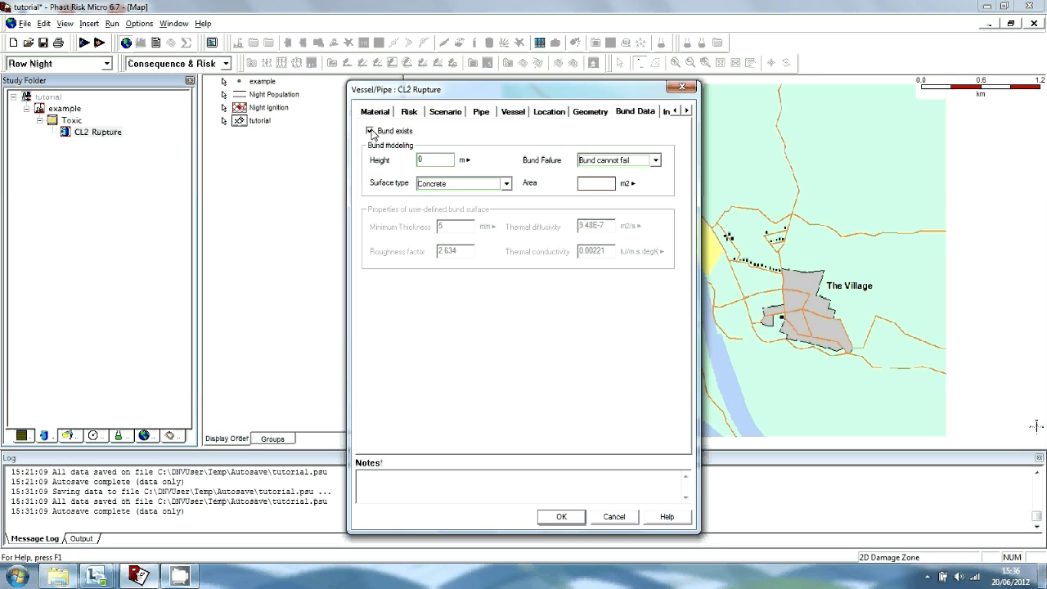
pyautogui.click(371, 131)
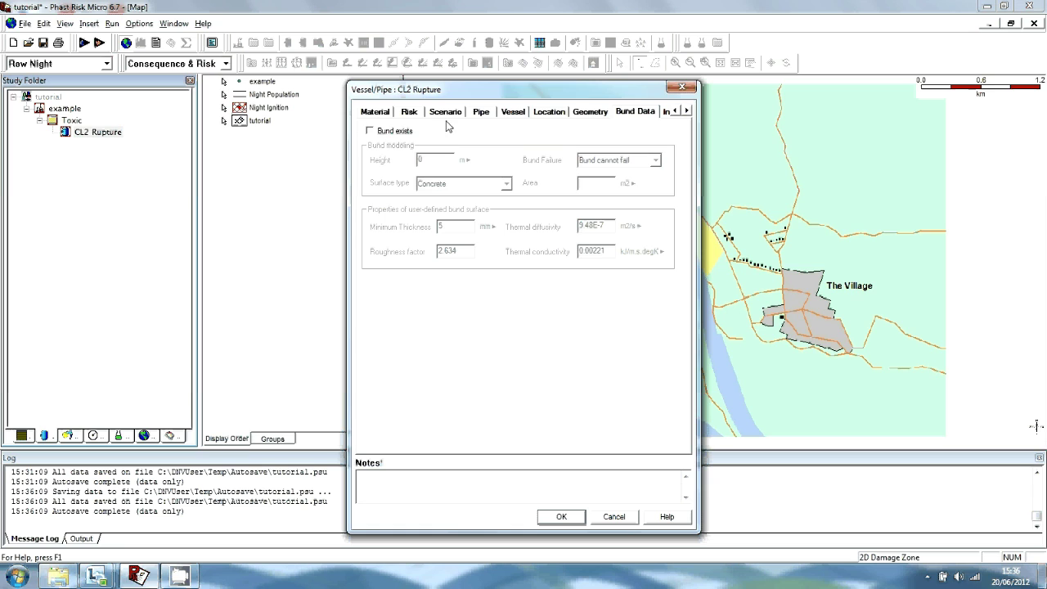
# Examine the indoor/outdoor, flammable, toxic, TNT and discharge parameters of the CL2 Rupture source
pyautogui.click(666, 113)
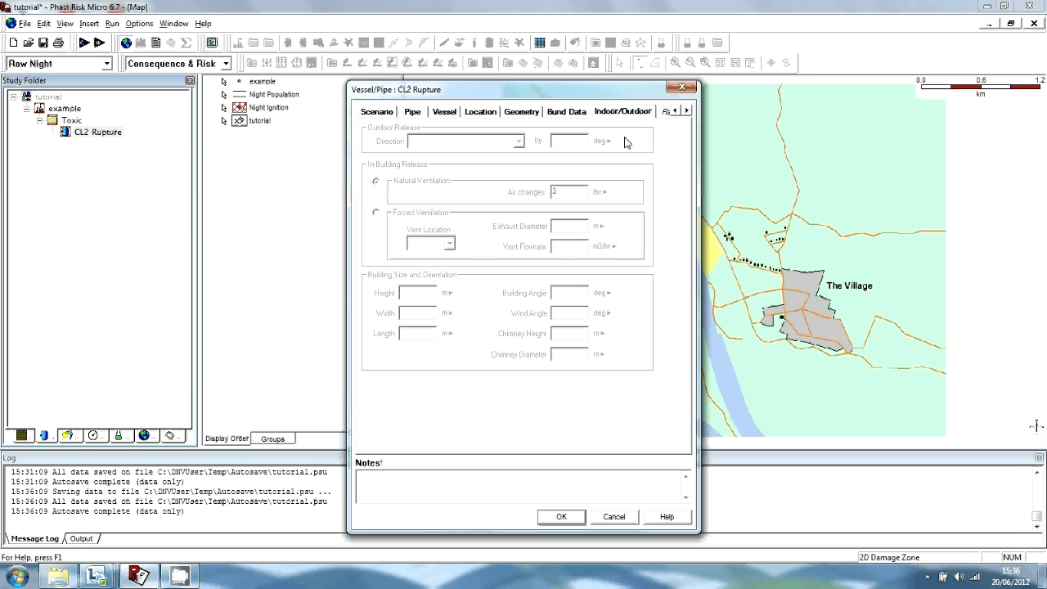
pyautogui.click(687, 110)
pyautogui.click(687, 110)
pyautogui.click(687, 111)
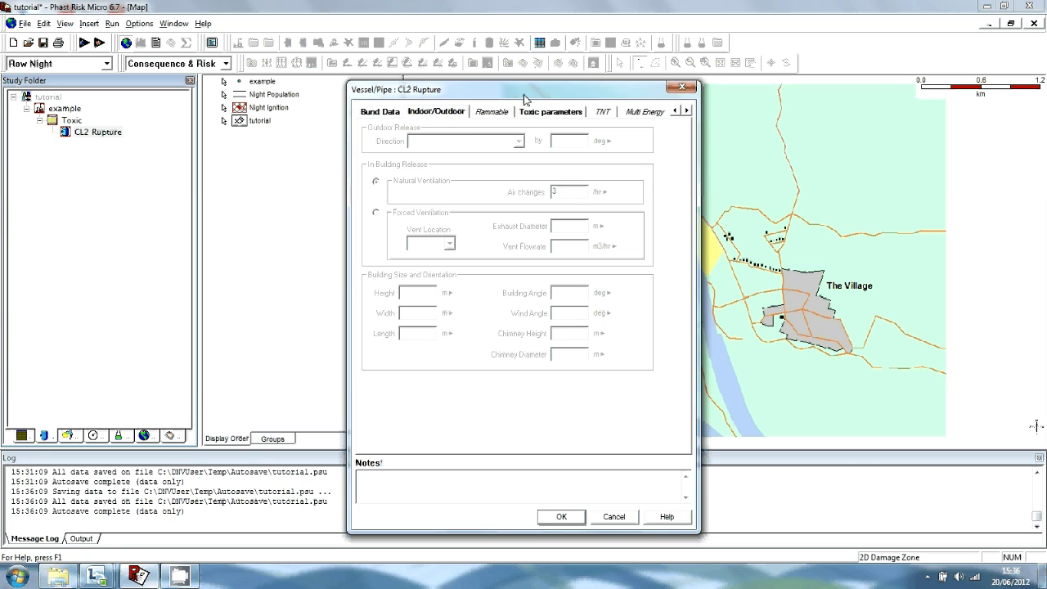
pyautogui.click(500, 112)
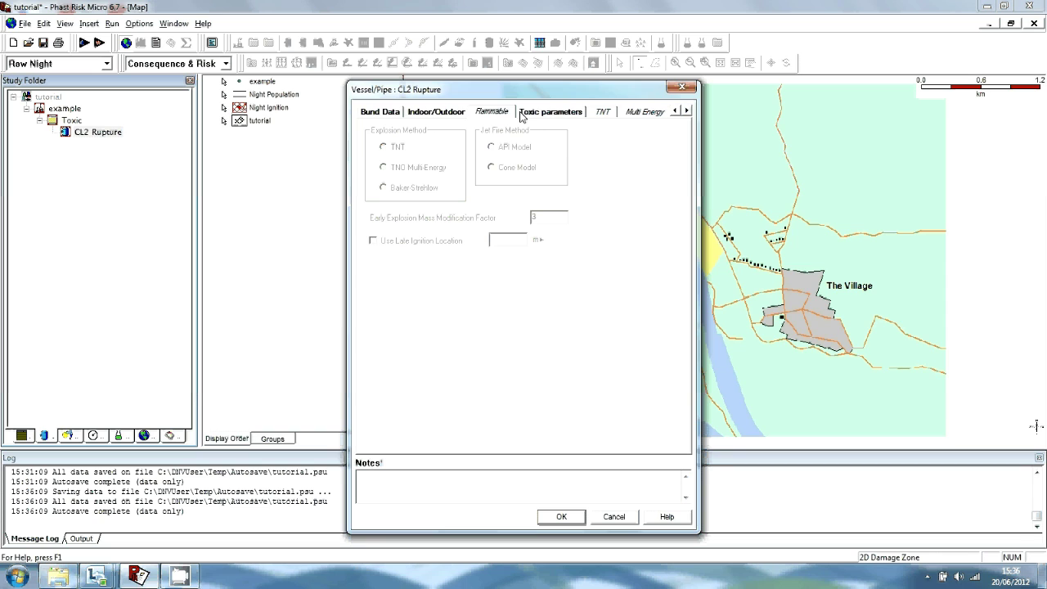
pyautogui.click(563, 114)
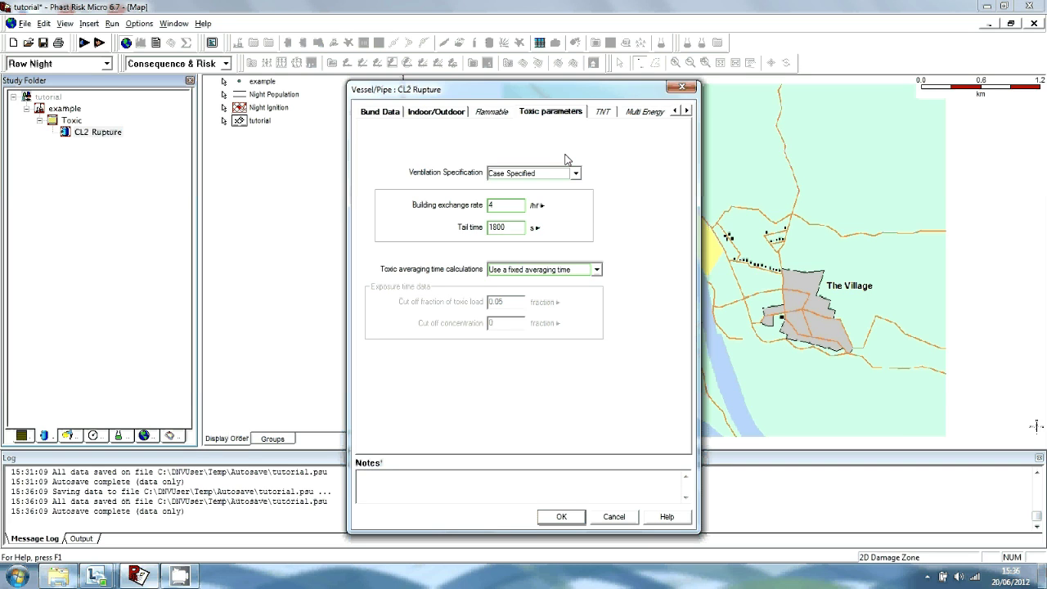
pyautogui.click(687, 111)
pyautogui.click(688, 110)
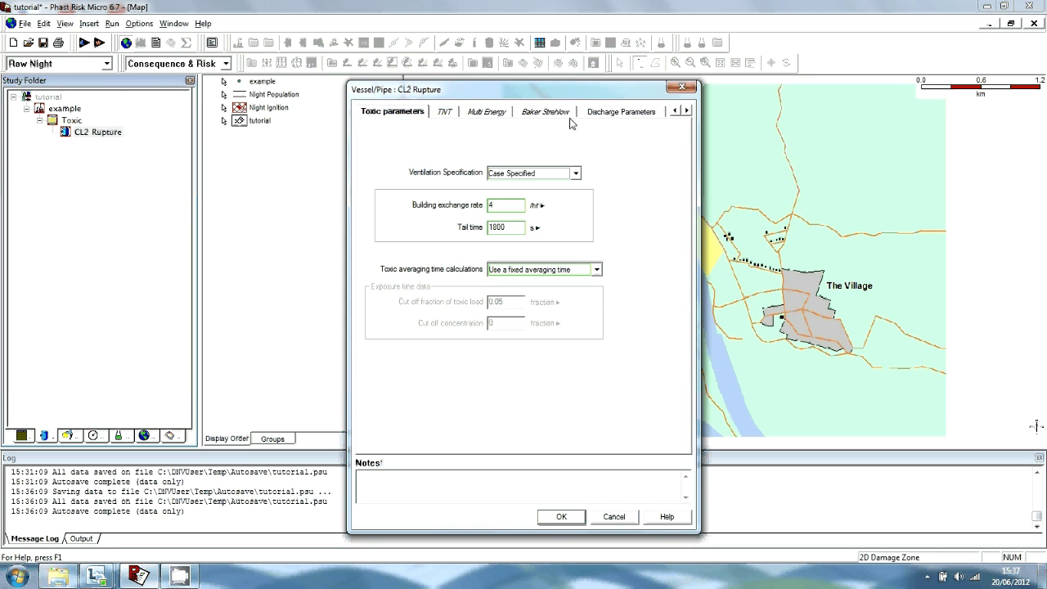
pyautogui.click(446, 112)
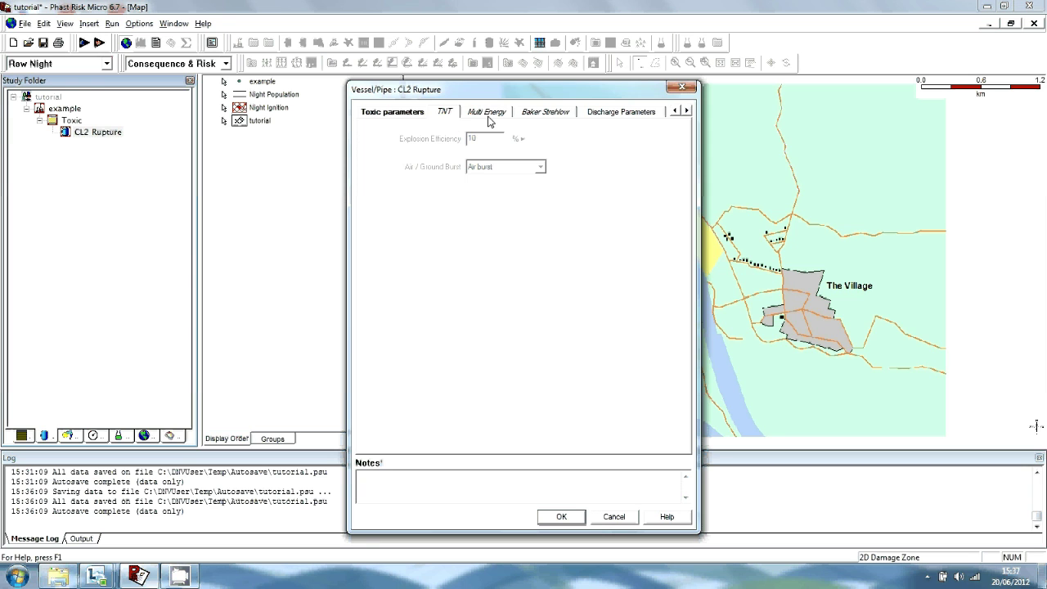
pyautogui.click(641, 112)
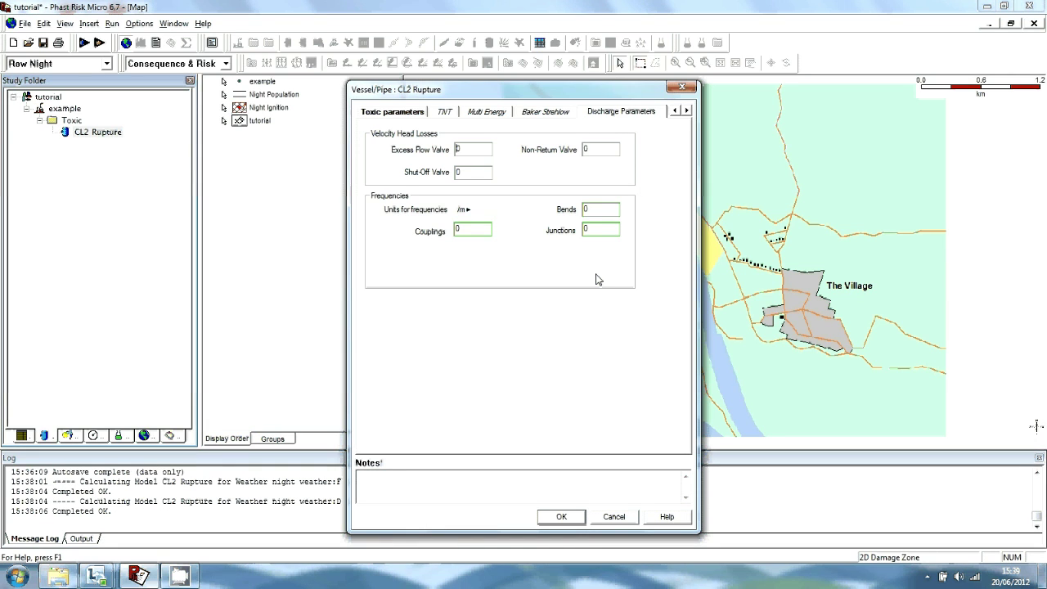
# Run the CL2 Rupture consequence calculations and plot the toxic lethality graph for the night weathers
pyautogui.click(565, 517)
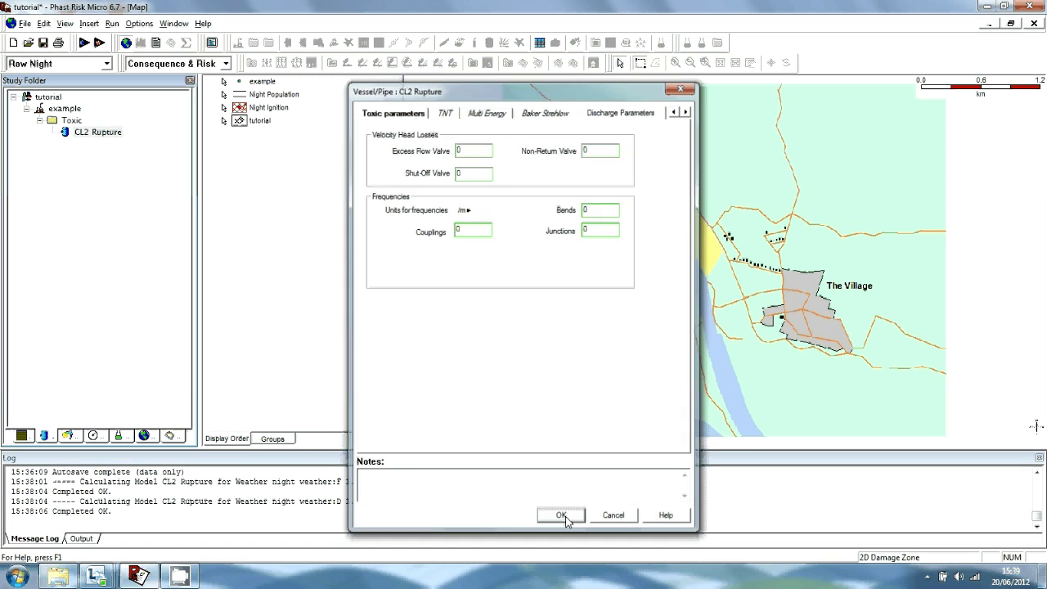
pyautogui.click(85, 44)
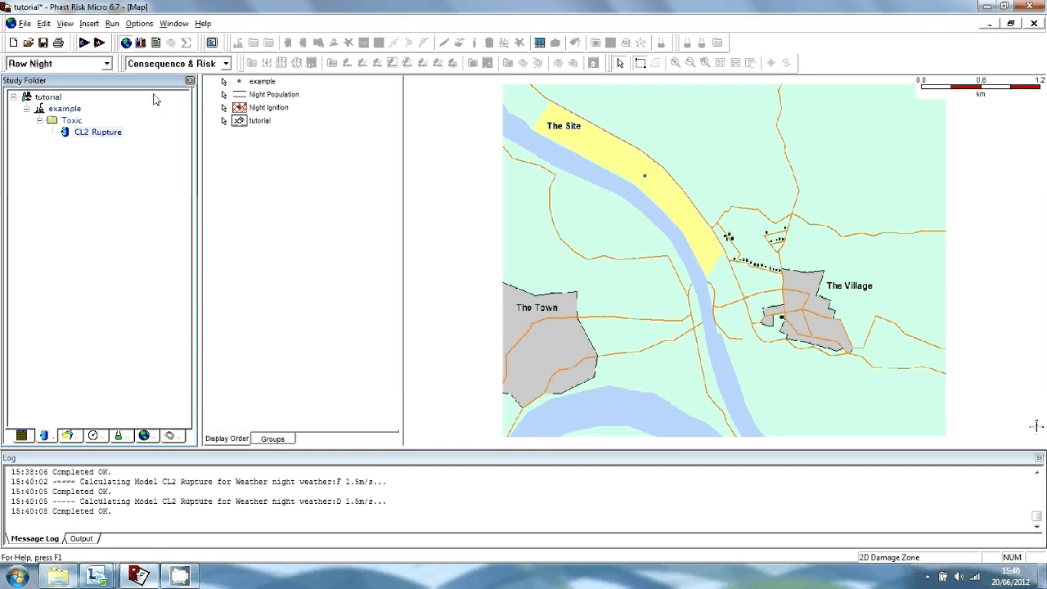
pyautogui.click(141, 42)
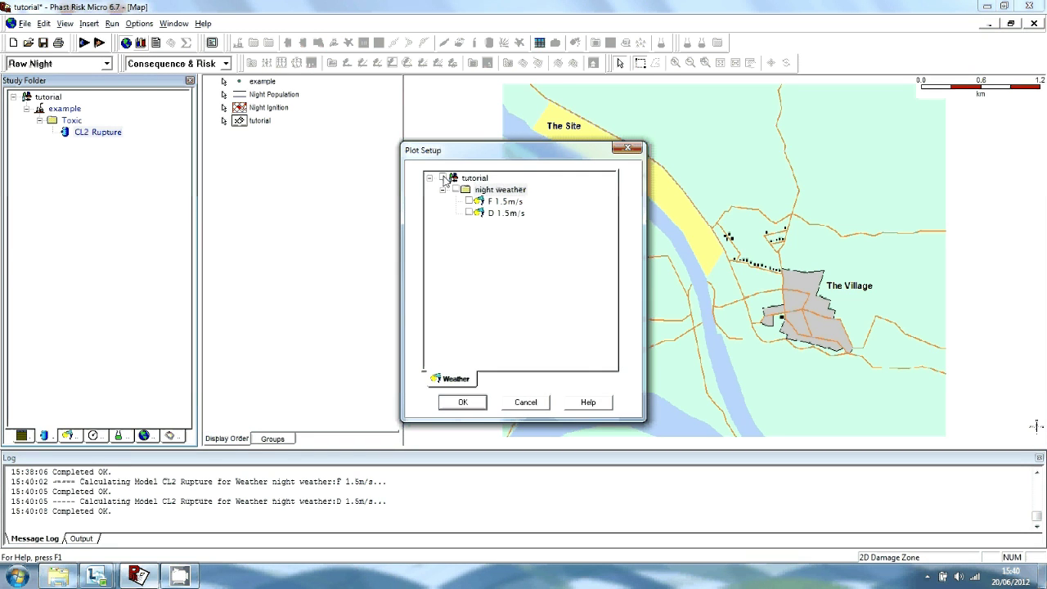
pyautogui.click(463, 402)
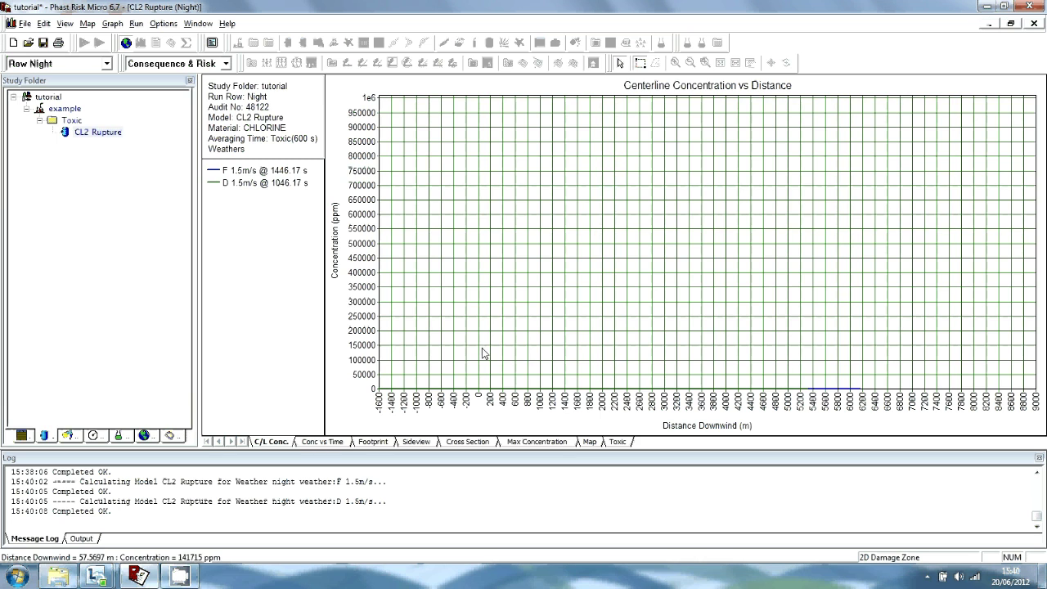
pyautogui.click(617, 441)
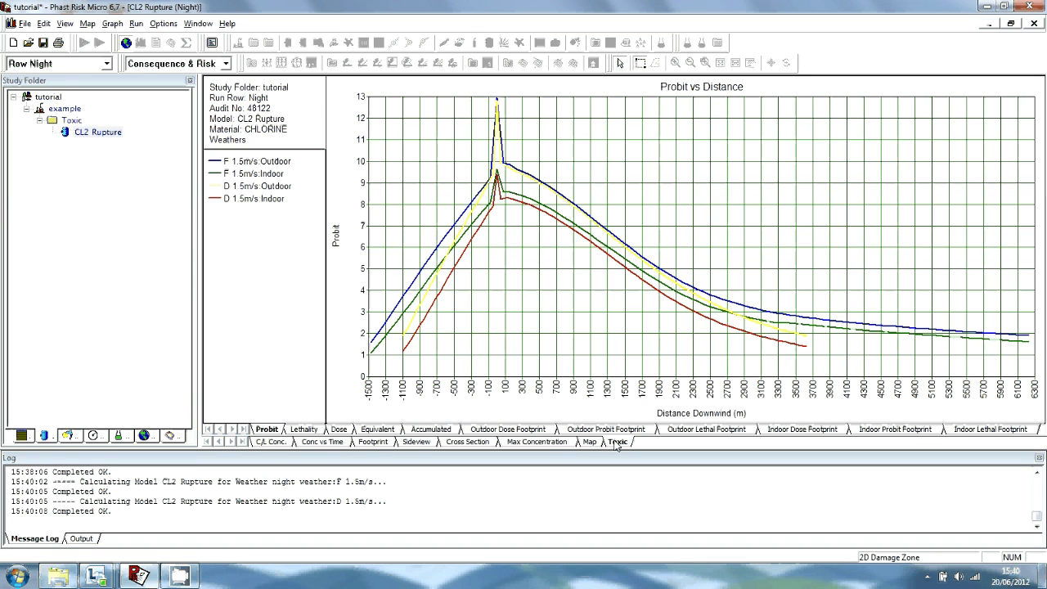
pyautogui.click(311, 429)
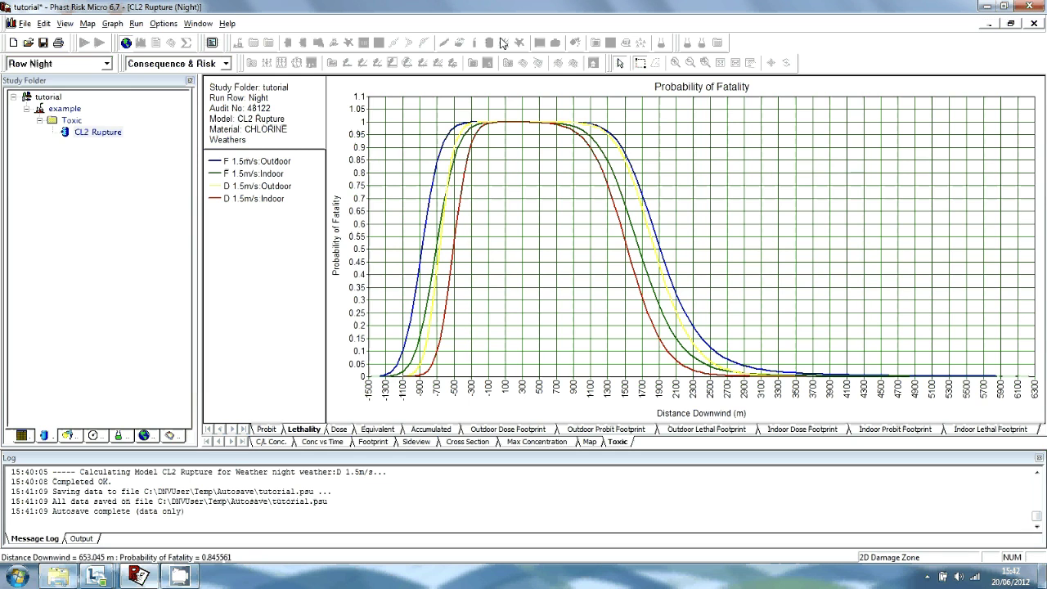
# Duplicate the CL2 Rupture model within the Toxic folder
pyautogui.rightClick(98, 132)
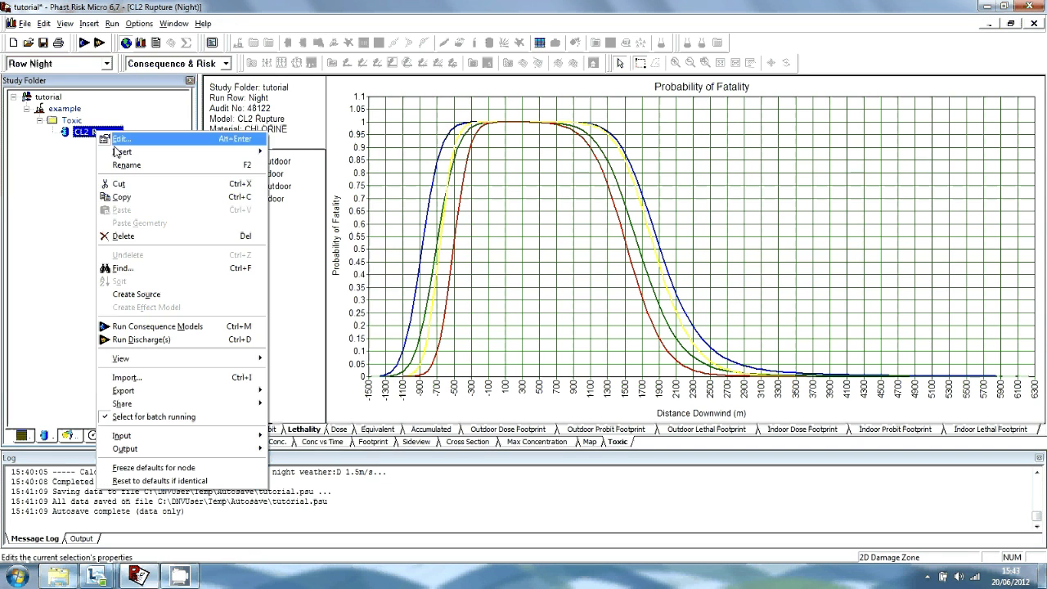
pyautogui.click(139, 198)
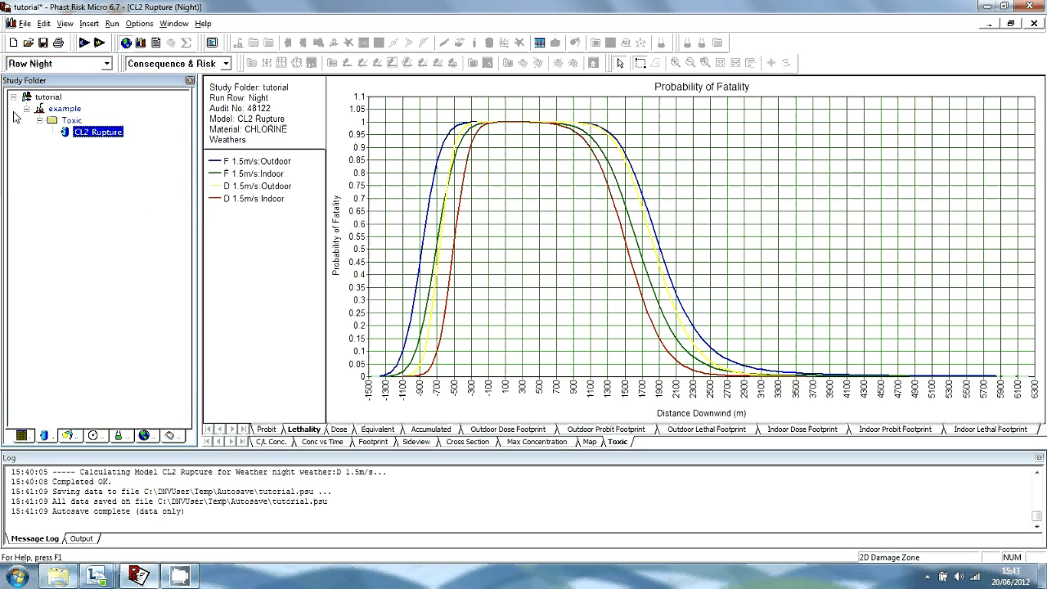
pyautogui.rightClick(79, 121)
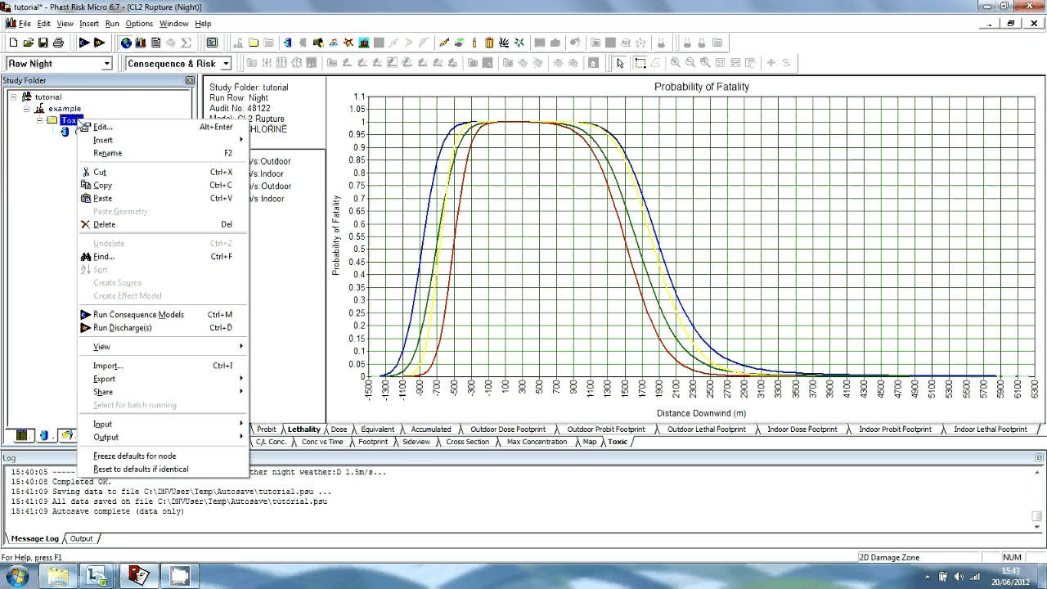
pyautogui.click(152, 204)
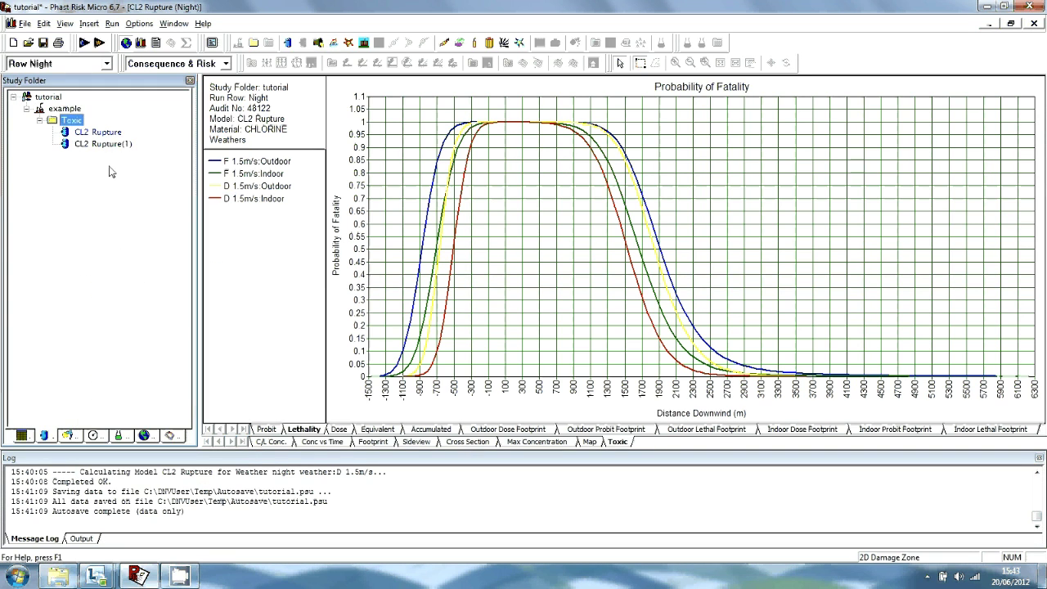
# Rename the copied rupture model as CL2 Liquid Pipework
pyautogui.rightClick(106, 144)
pyautogui.click(134, 175)
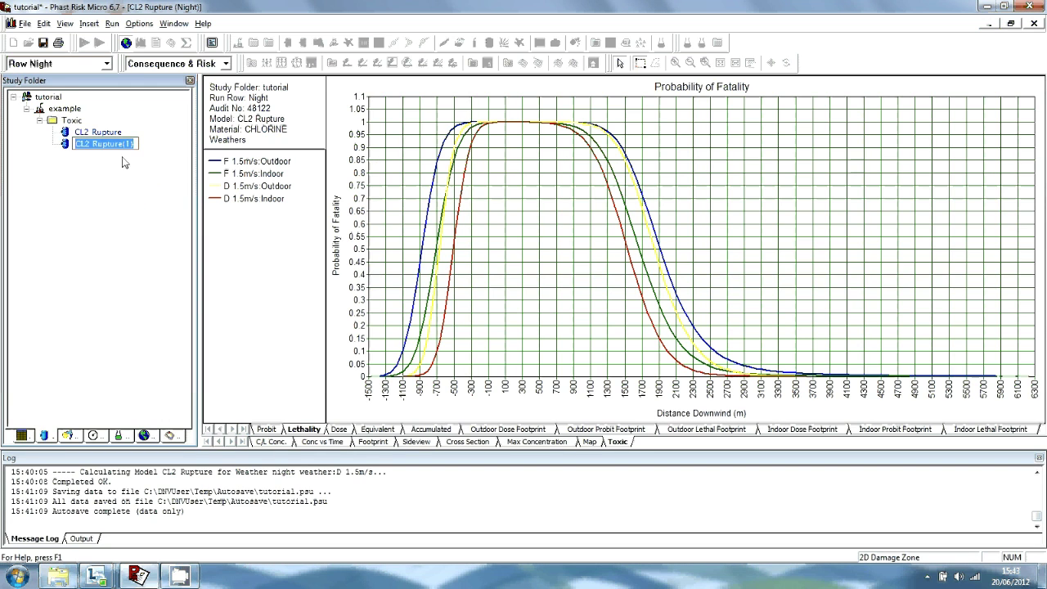
pyautogui.click(247, 133)
pyautogui.press('BackSpace')
pyautogui.press('BackSpace')
pyautogui.press('BackSpace')
pyautogui.press('BackSpace')
pyautogui.press('BackSpace')
pyautogui.press('BackSpace')
pyautogui.press('BackSpace')
pyautogui.press('BackSpace')
pyautogui.press('BackSpace')
pyautogui.press('BackSpace')
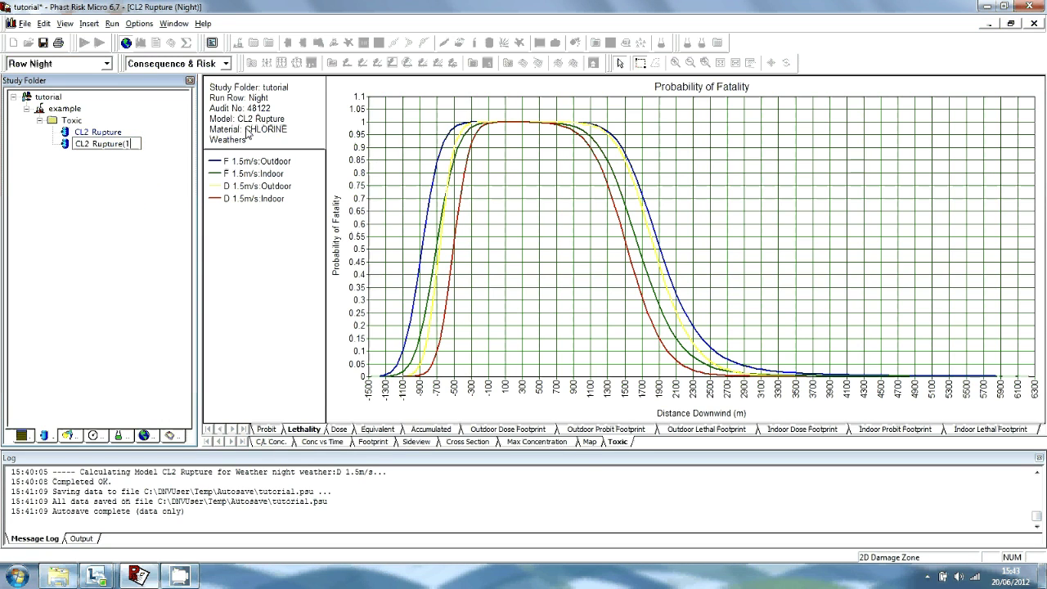
pyautogui.write('Liquid')
pyautogui.press('capslock')
pyautogui.write('P')
pyautogui.press('capslock')
pyautogui.write('ipework')
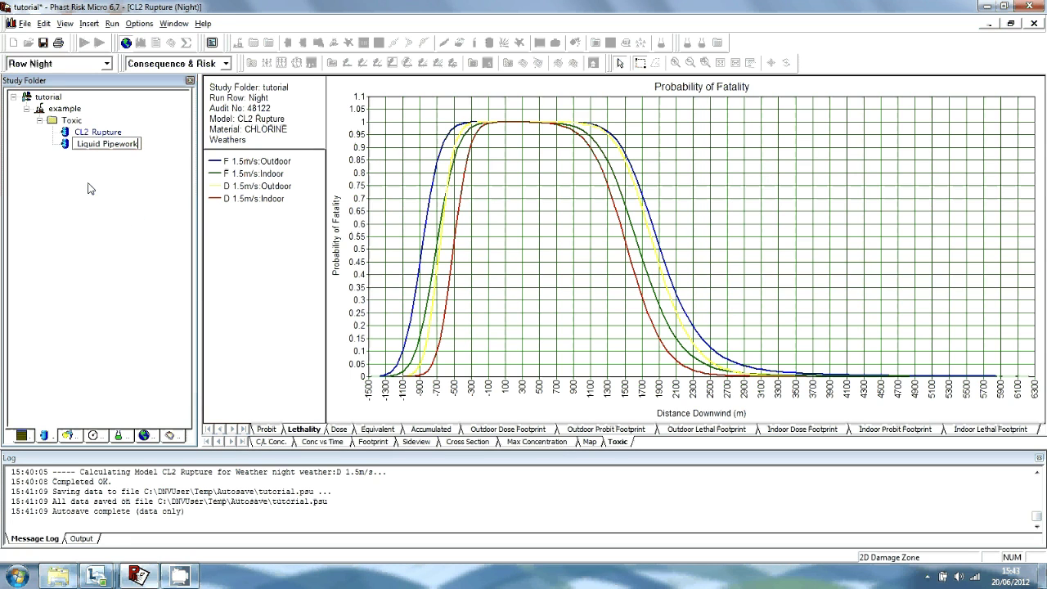
pyautogui.write('CL2')
pyautogui.press('Return')
# Set the scenario type of the CL2 Liquid Pipework model to Line Rupture
pyautogui.doubleClick(113, 144)
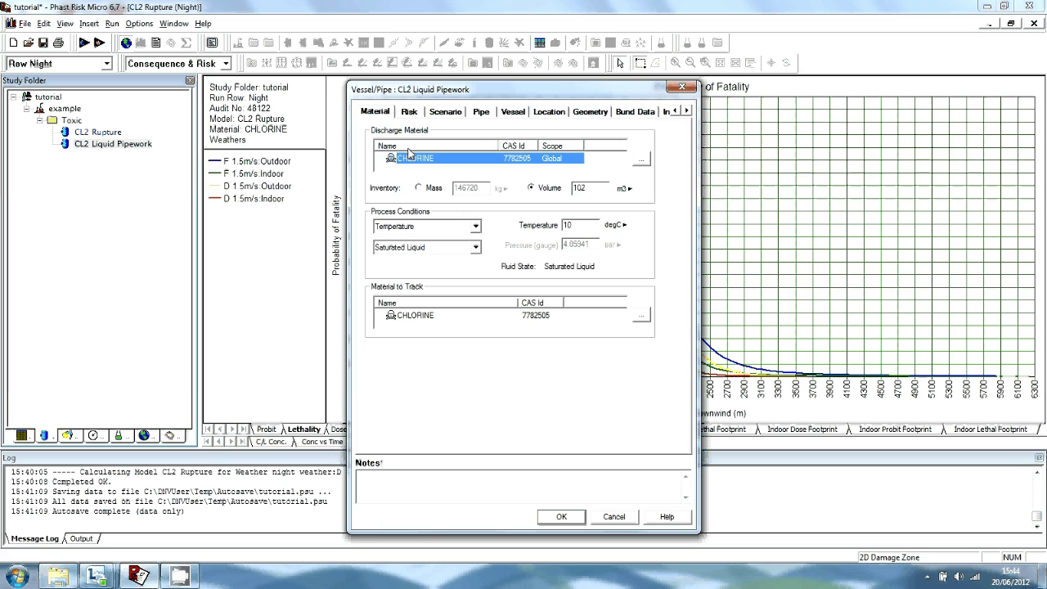
pyautogui.click(434, 111)
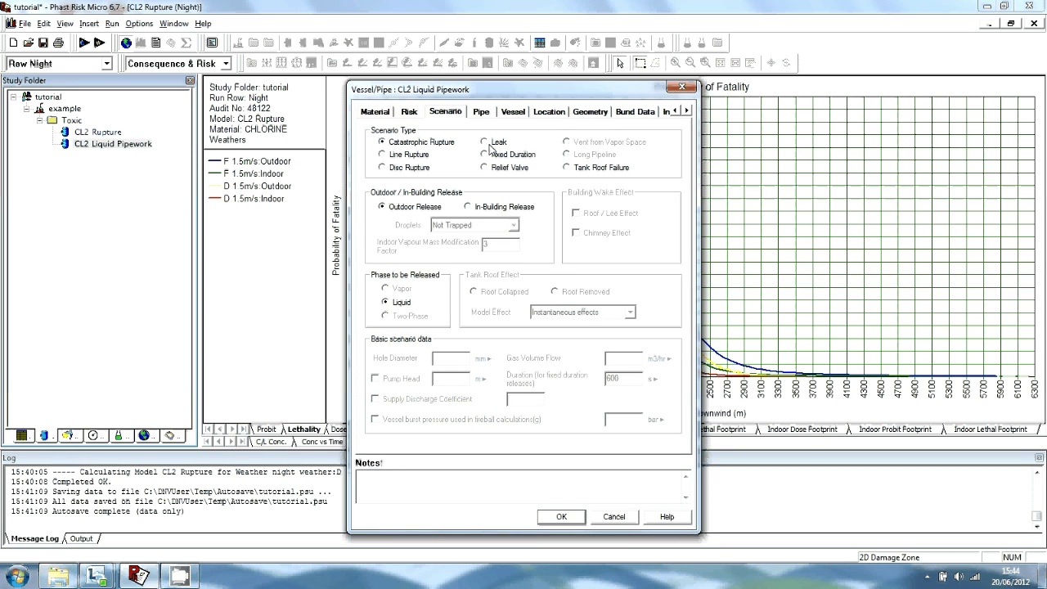
pyautogui.click(382, 155)
# Set the pipe length to 9 m and the internal diameter to 1 in
pyautogui.click(481, 112)
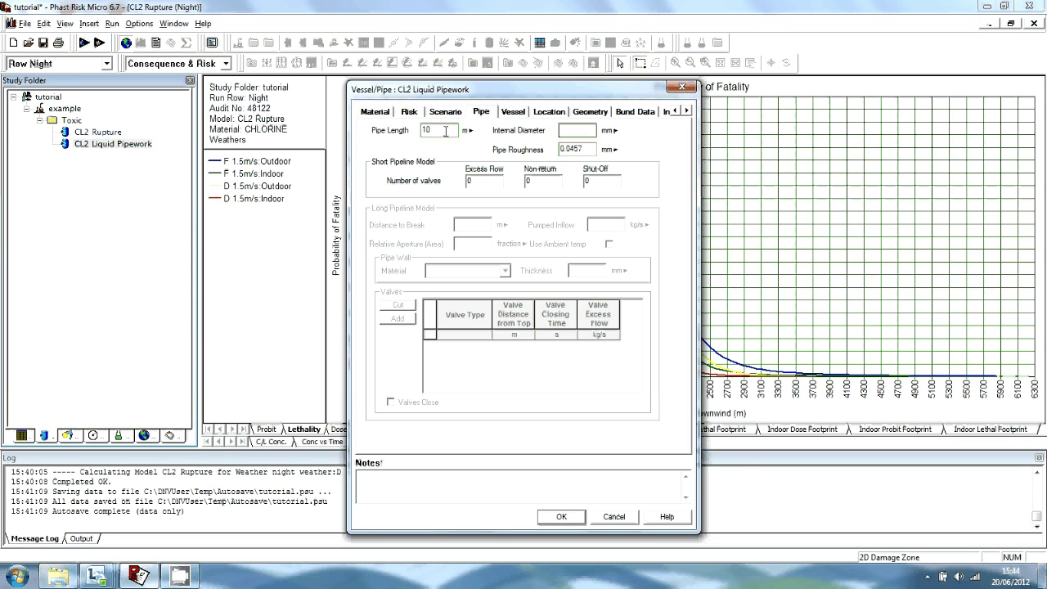
pyautogui.moveTo(438, 131); pyautogui.dragTo(401, 137)
pyautogui.press('BackSpace')
pyautogui.write('9')
pyautogui.click(614, 131)
pyautogui.click(639, 145)
pyautogui.write('1')
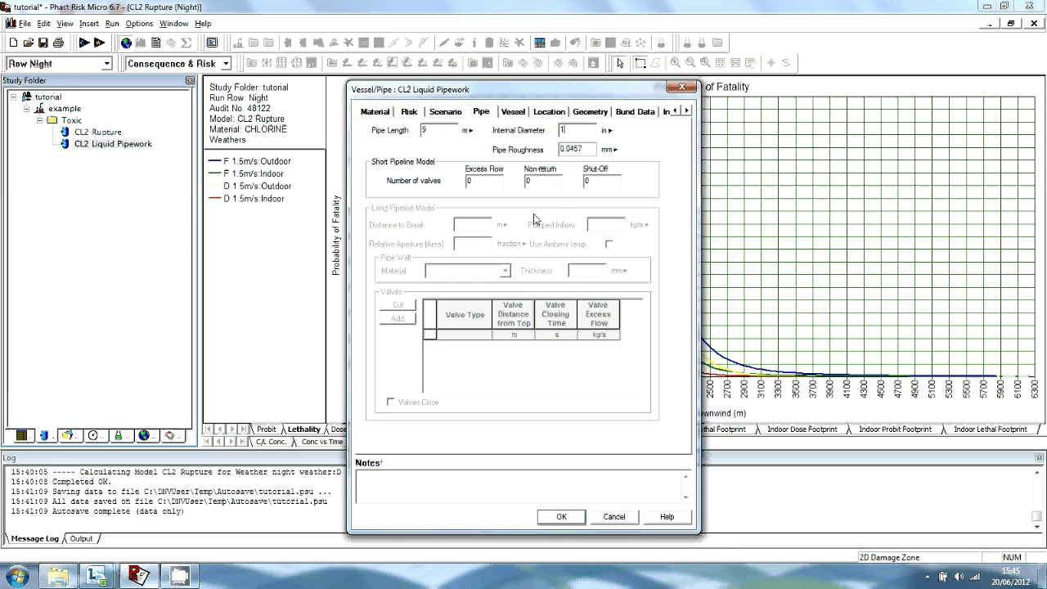
# Enable a time-varying release from a spherical tank with discharge height 0 m and diameter 6.74 m
pyautogui.click(510, 115)
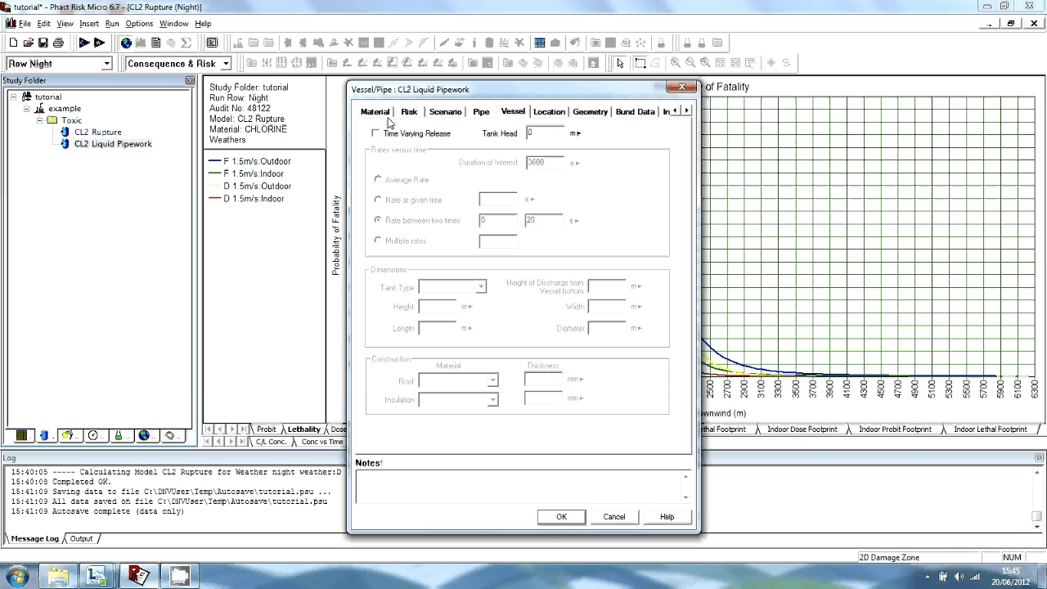
pyautogui.click(377, 135)
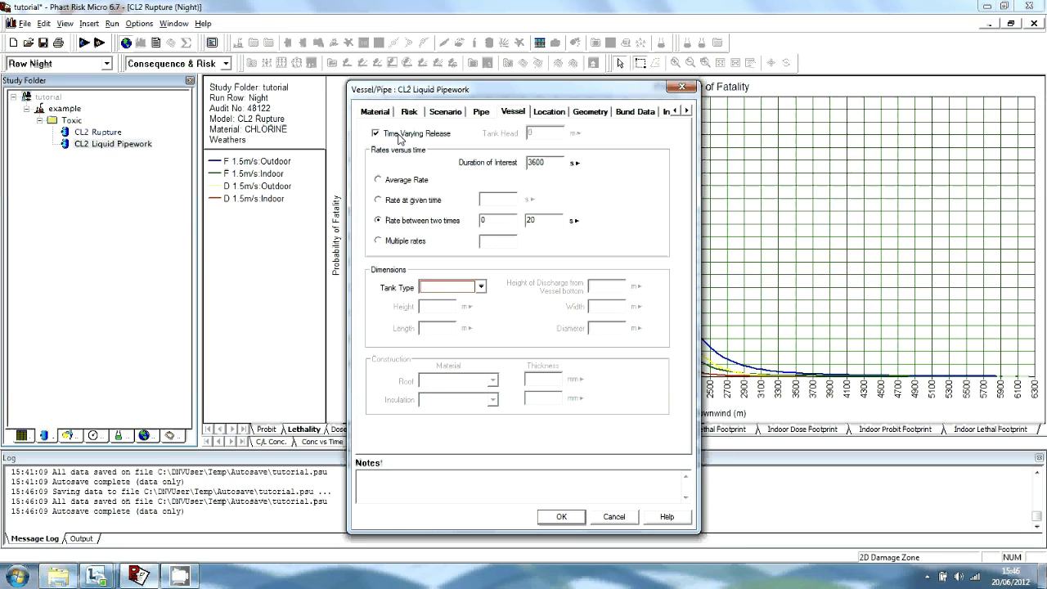
pyautogui.click(481, 286)
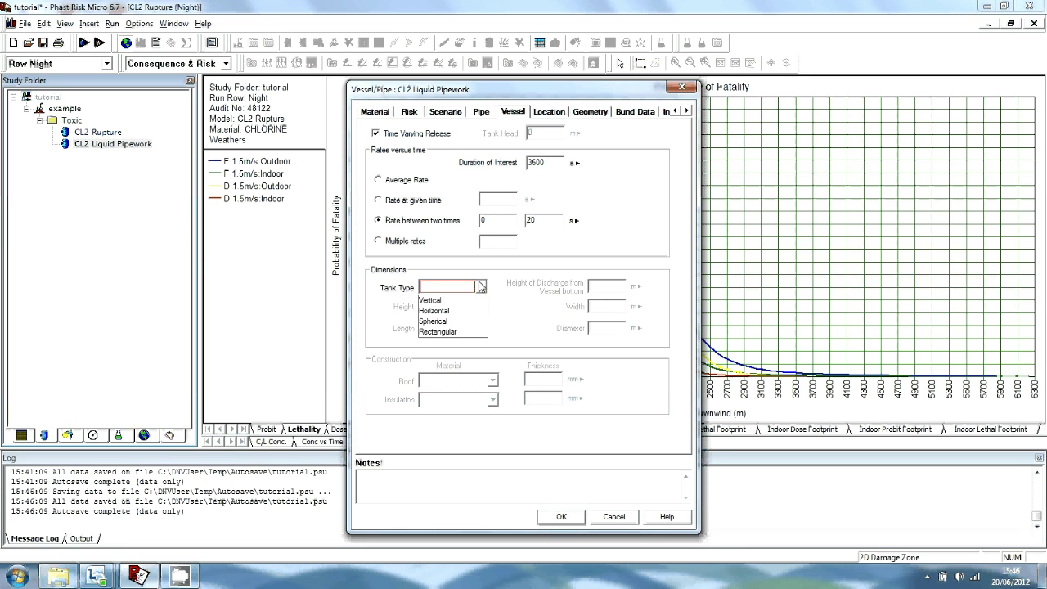
pyautogui.click(458, 326)
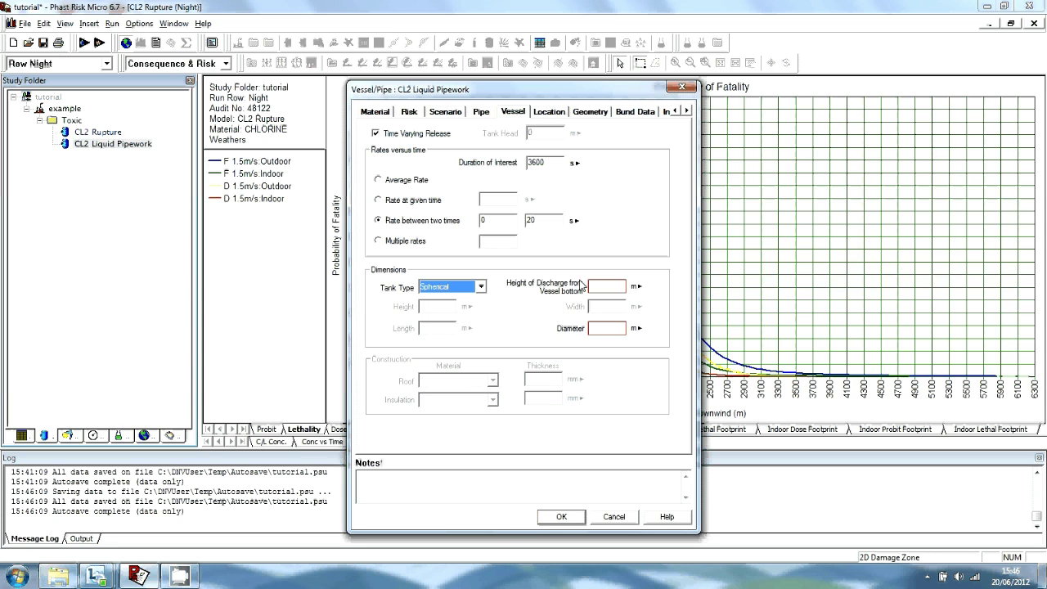
pyautogui.click(608, 288)
pyautogui.write('0')
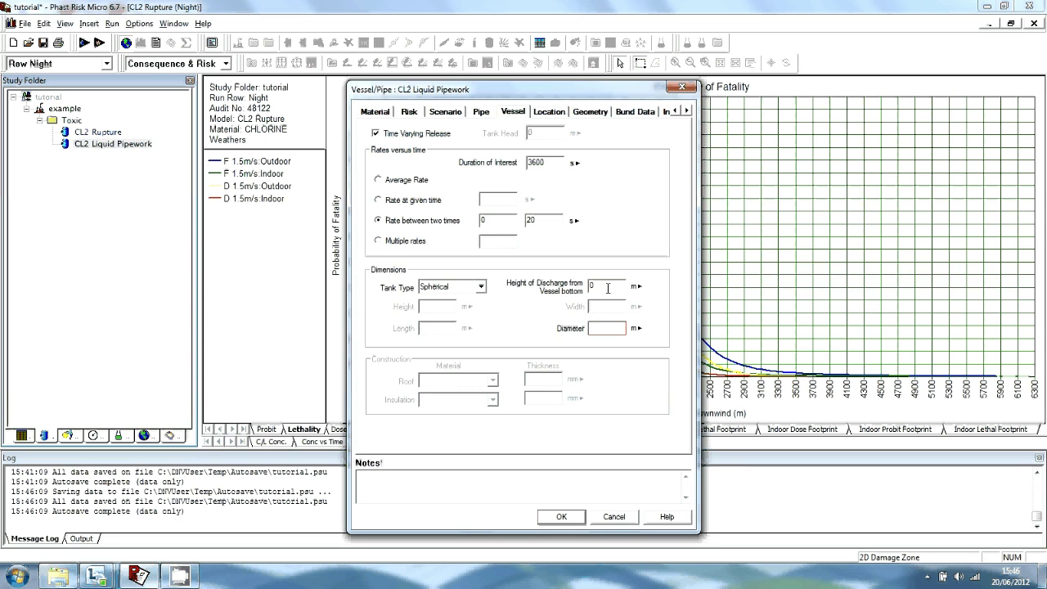
pyautogui.click(616, 329)
pyautogui.write('8.74')
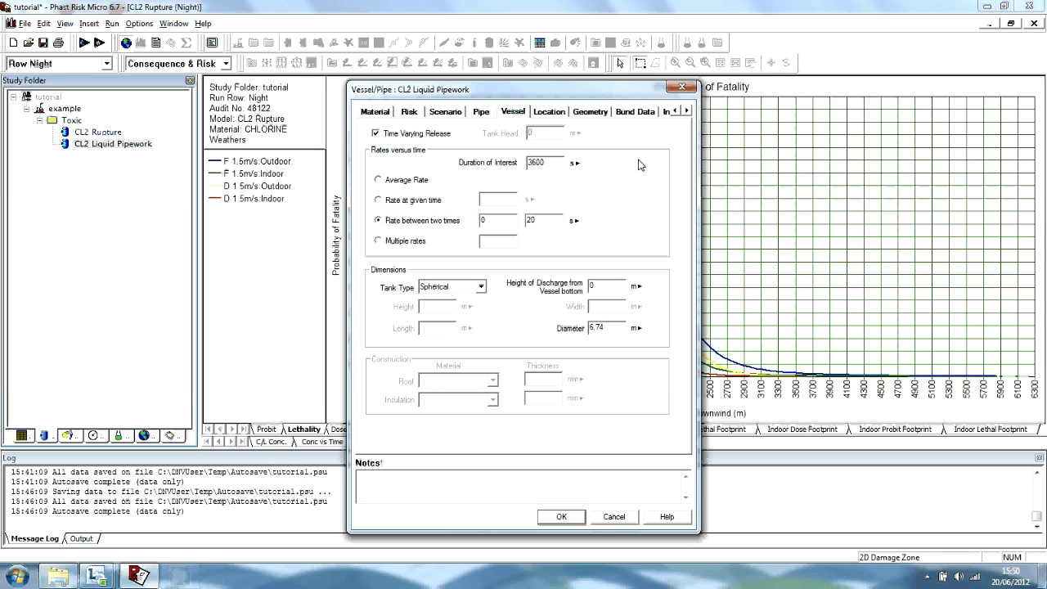
# Set the release elevation of CL2 Liquid Pipework to 0.1 m
pyautogui.click(548, 114)
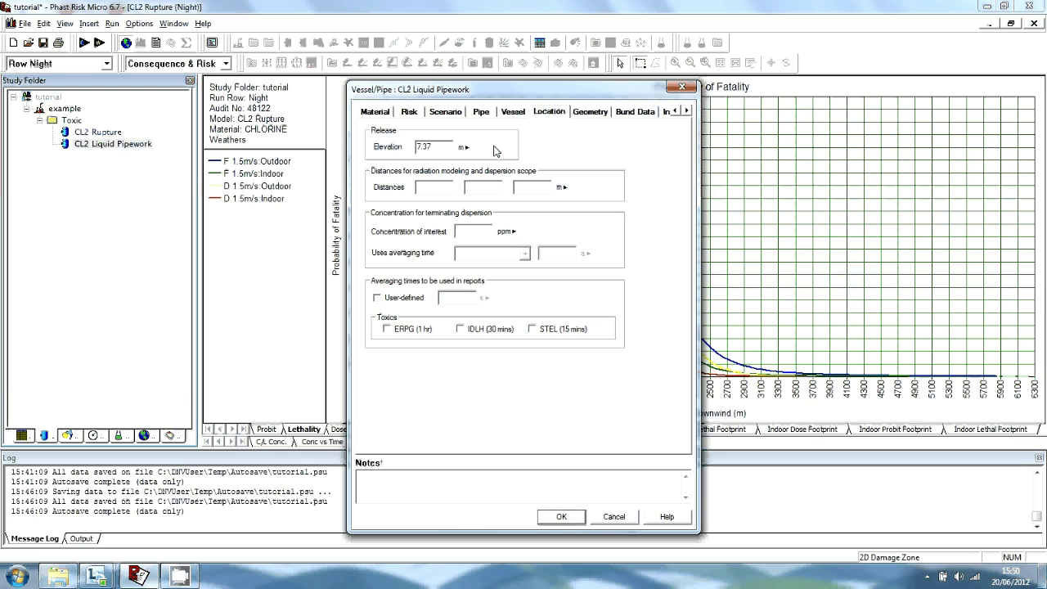
pyautogui.doubleClick(427, 146)
pyautogui.press('Delete')
pyautogui.write('0.1')
# Review the geometry of CL2 Liquid Pipework and the direction options for its outdoor release
pyautogui.click(600, 115)
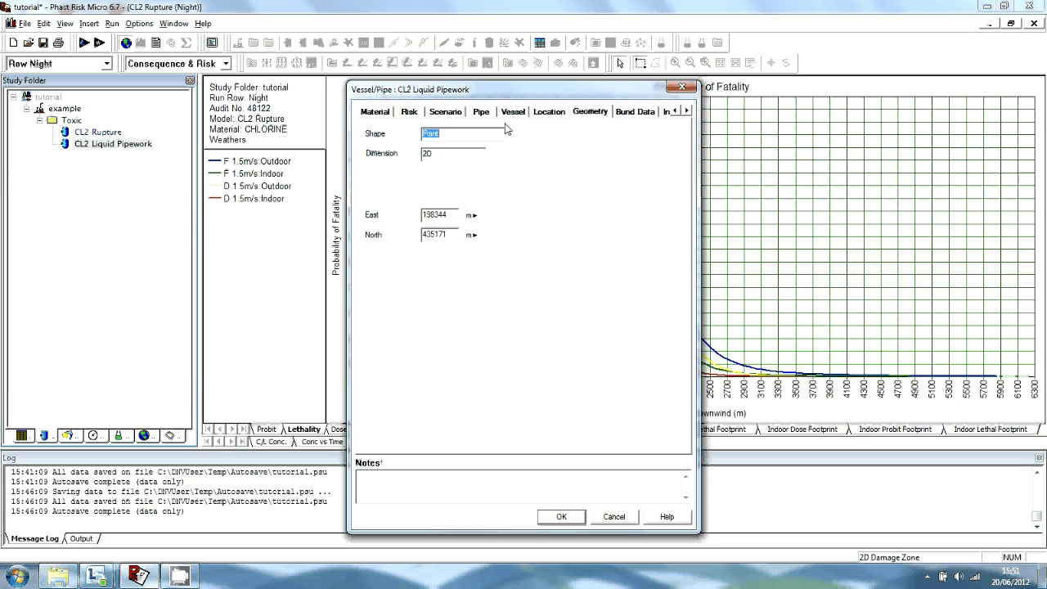
pyautogui.click(687, 111)
pyautogui.click(687, 110)
pyautogui.click(686, 110)
pyautogui.click(686, 111)
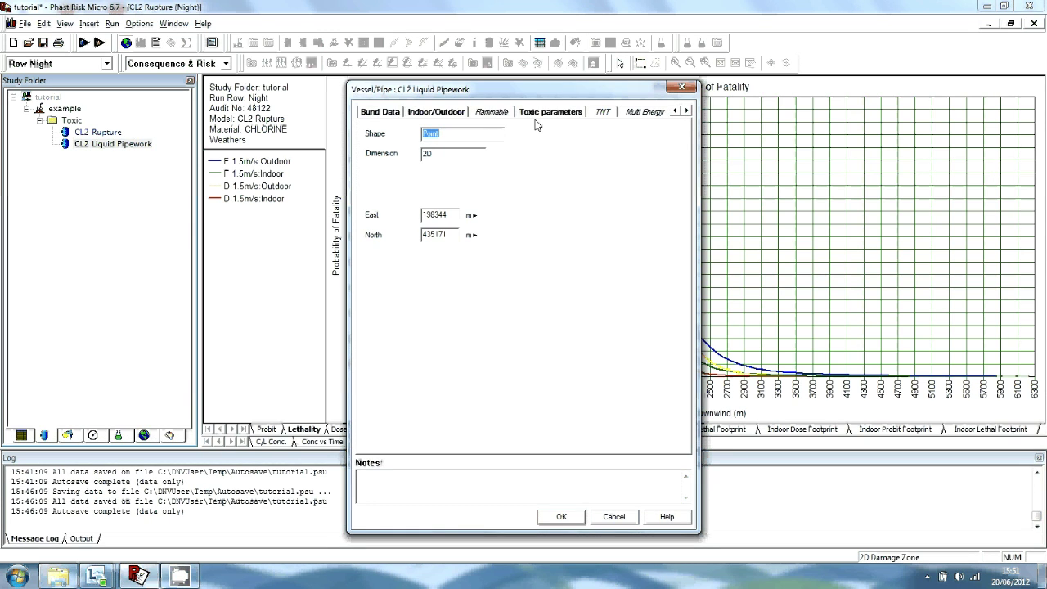
pyautogui.click(433, 114)
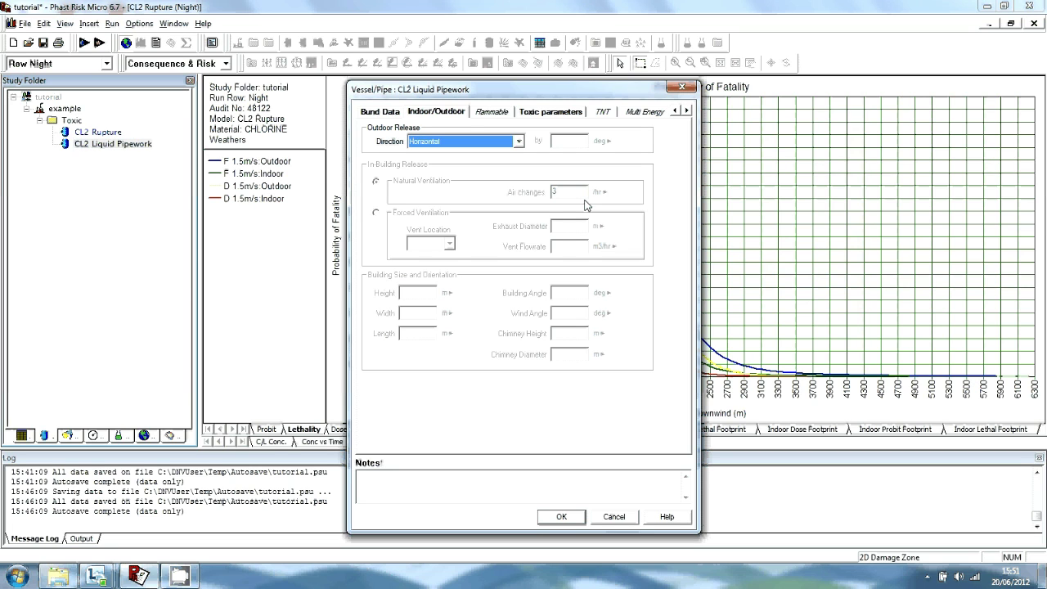
pyautogui.click(519, 142)
pyautogui.scroll(-1, 528, 190)
pyautogui.click(549, 170)
# Set the frequency of bends to 0.11 per metre in the discharge parameters and accept the model settings
pyautogui.click(686, 112)
pyautogui.click(687, 112)
pyautogui.click(687, 111)
pyautogui.click(615, 112)
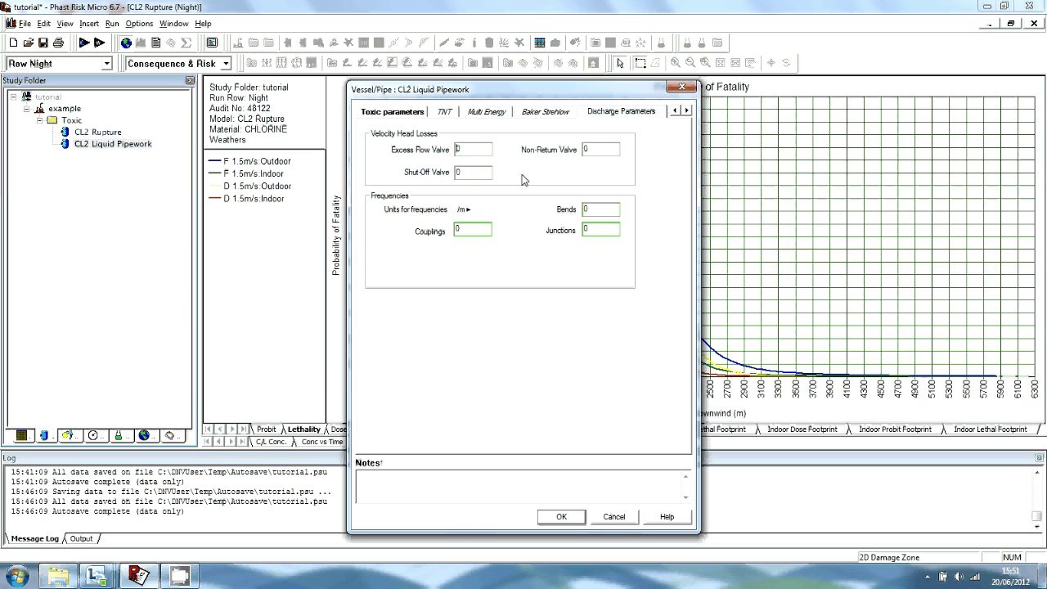
pyautogui.click(602, 210)
pyautogui.write('.11')
pyautogui.click(562, 517)
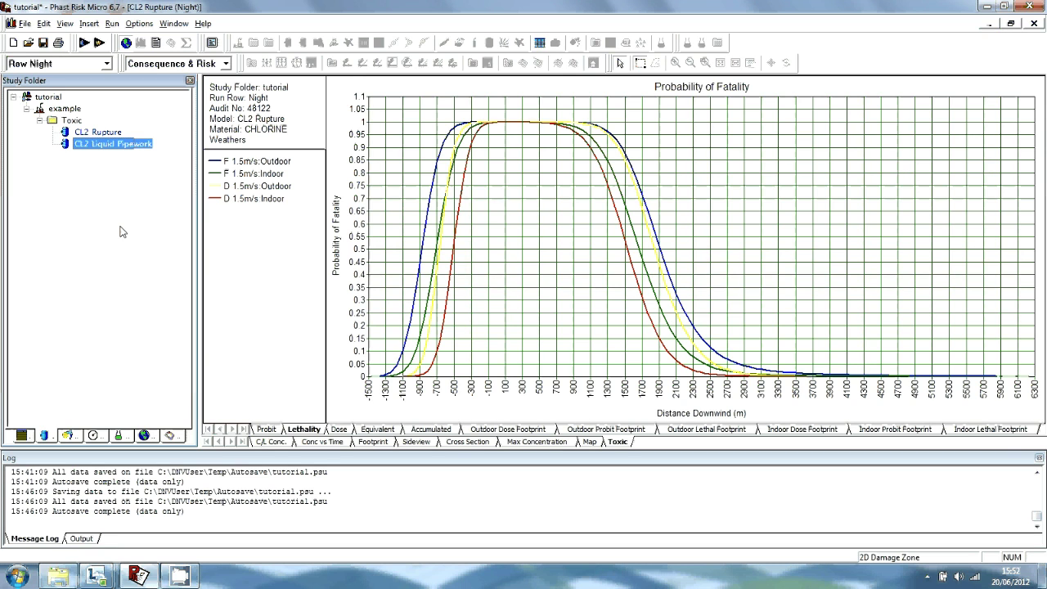
# Run the CL2 Liquid Pipework consequence calculations and examine its time-varying discharge report, including flow rate and mass remaining
pyautogui.click(83, 43)
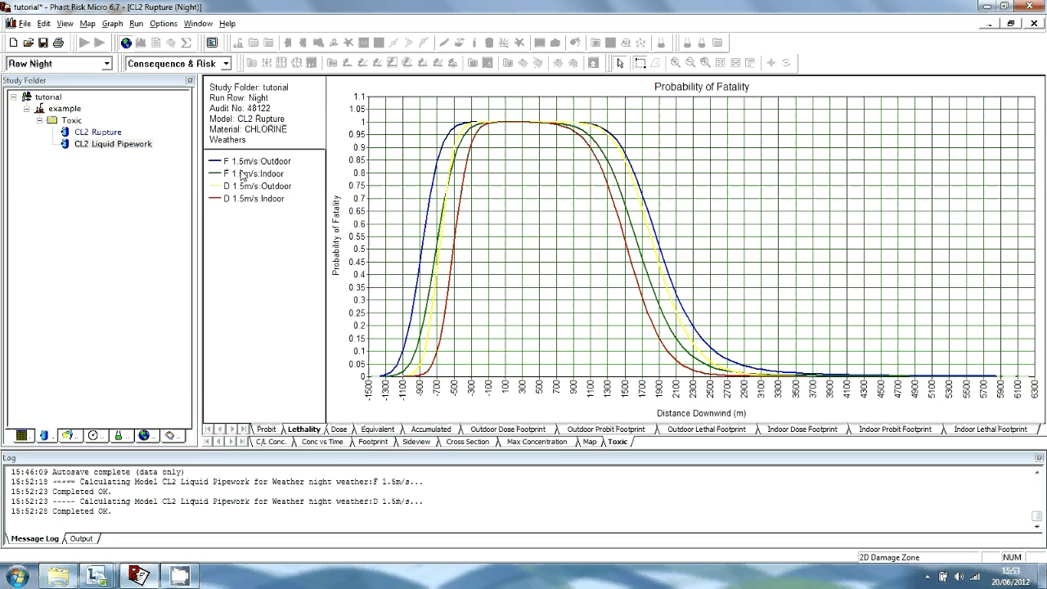
pyautogui.click(117, 145)
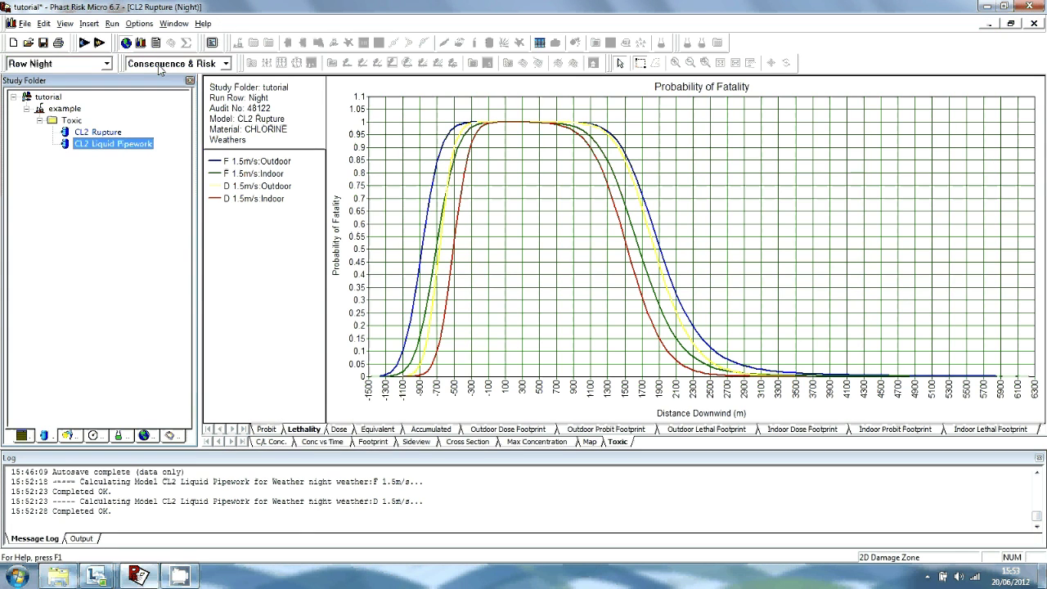
pyautogui.click(156, 42)
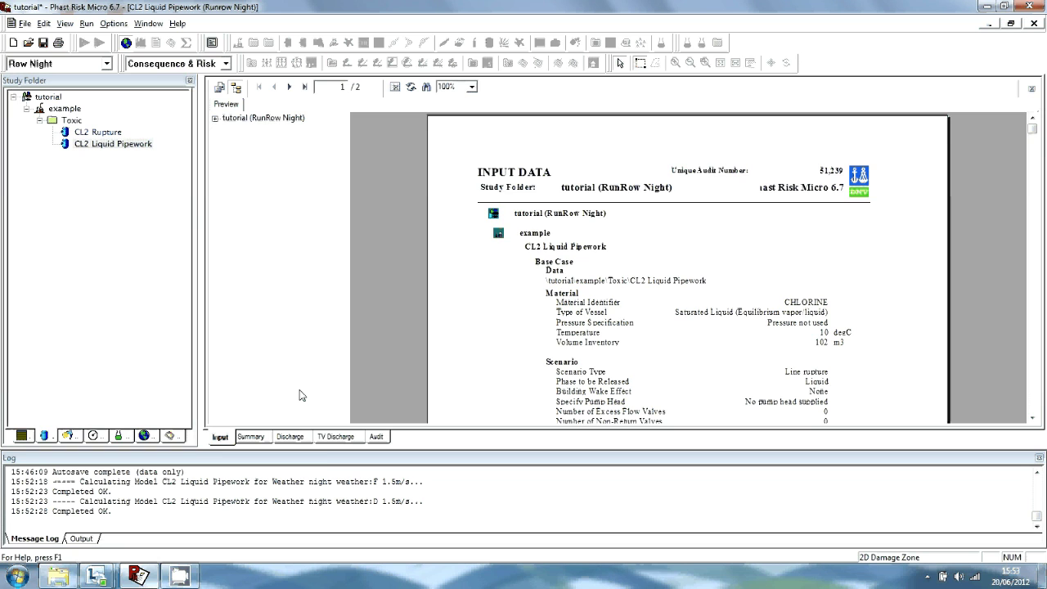
pyautogui.click(335, 437)
pyautogui.scroll(-5, 548, 315)
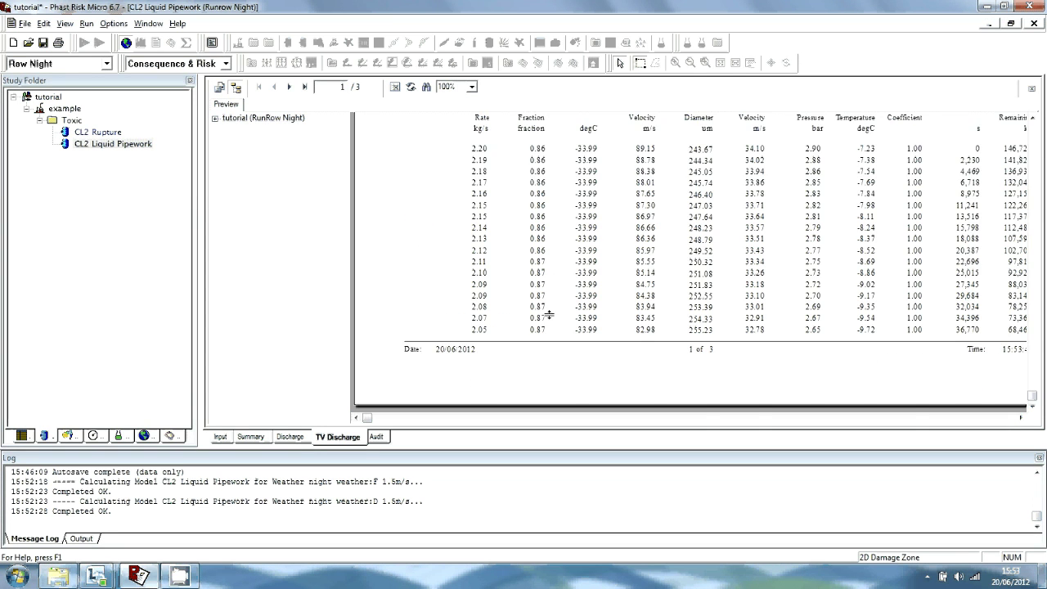
pyautogui.scroll(3, 548, 315)
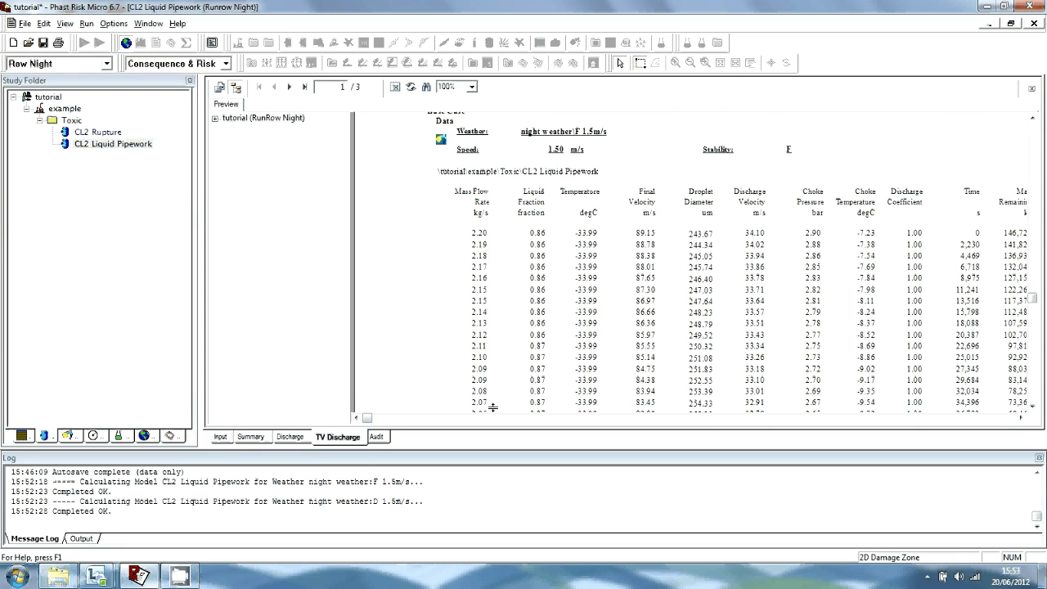
pyautogui.moveTo(368, 418); pyautogui.dragTo(751, 417)
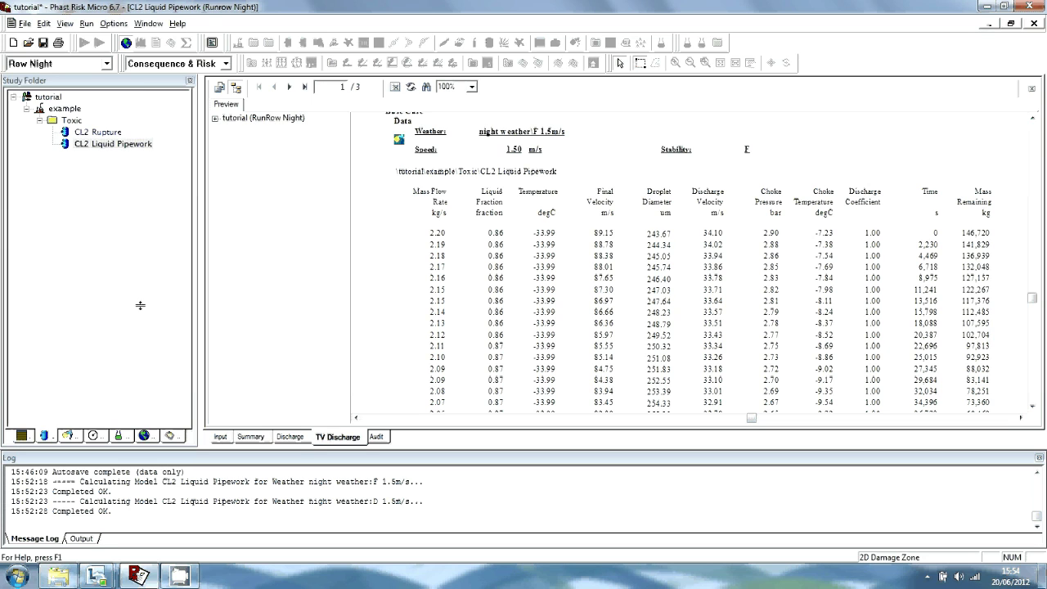
# Create a user-defined source from the CL2 Liquid Pipework discharge results for the D 1.5m/s weather
pyautogui.rightClick(117, 144)
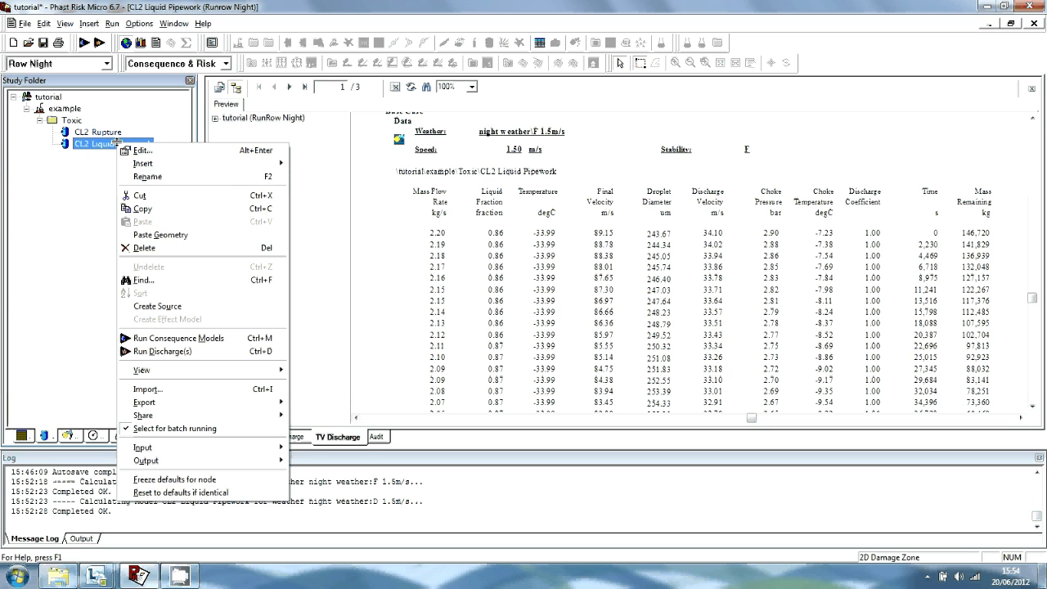
pyautogui.click(95, 162)
pyautogui.click(40, 22)
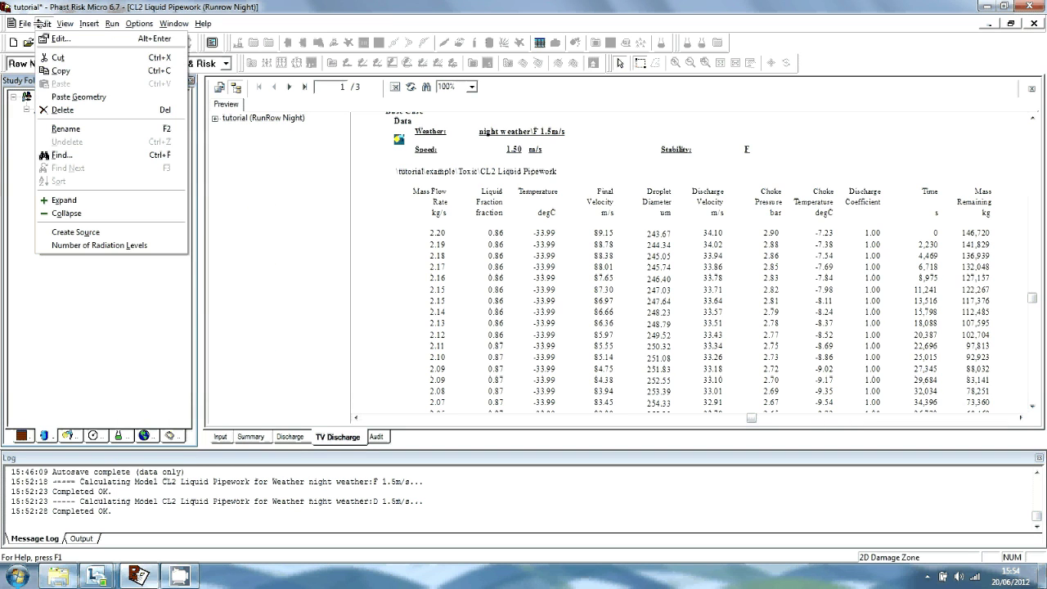
pyautogui.click(118, 231)
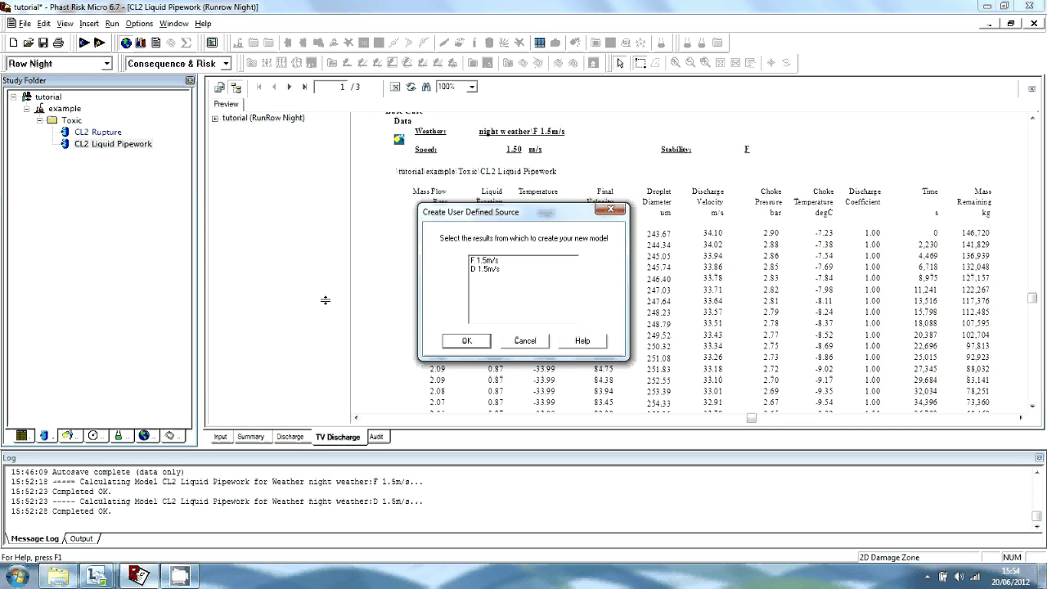
pyautogui.click(494, 268)
pyautogui.click(468, 341)
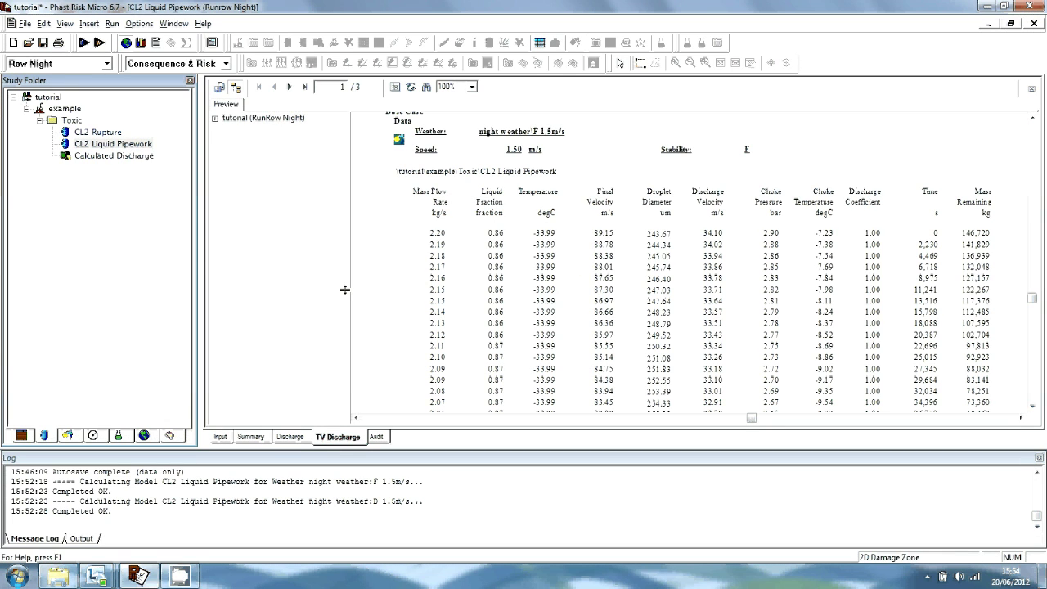
# Examine the material and release segment data of the Calculated Discharge source, closing it without changes
pyautogui.doubleClick(106, 156)
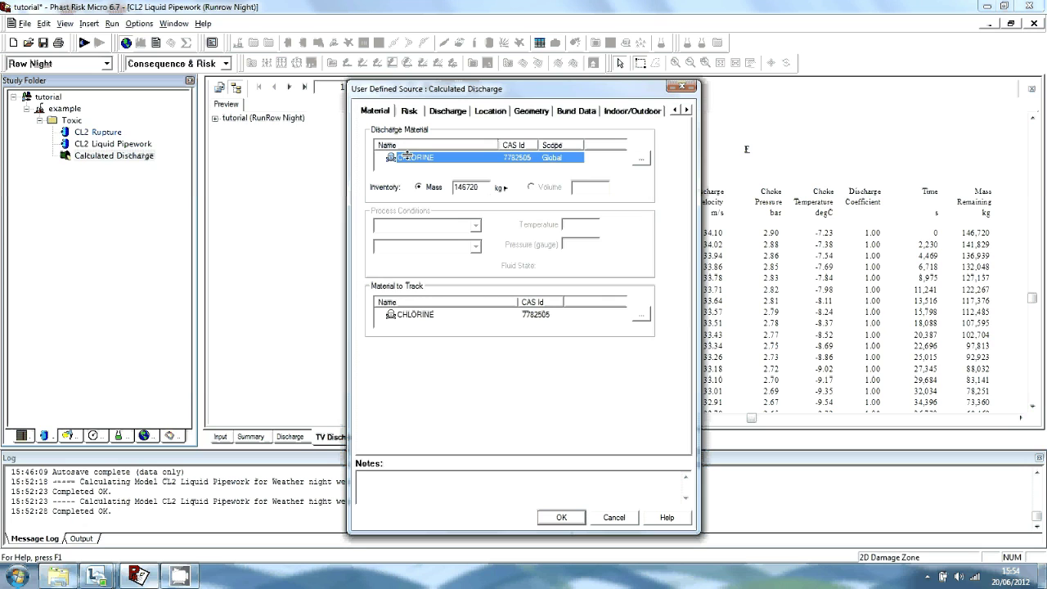
pyautogui.click(443, 112)
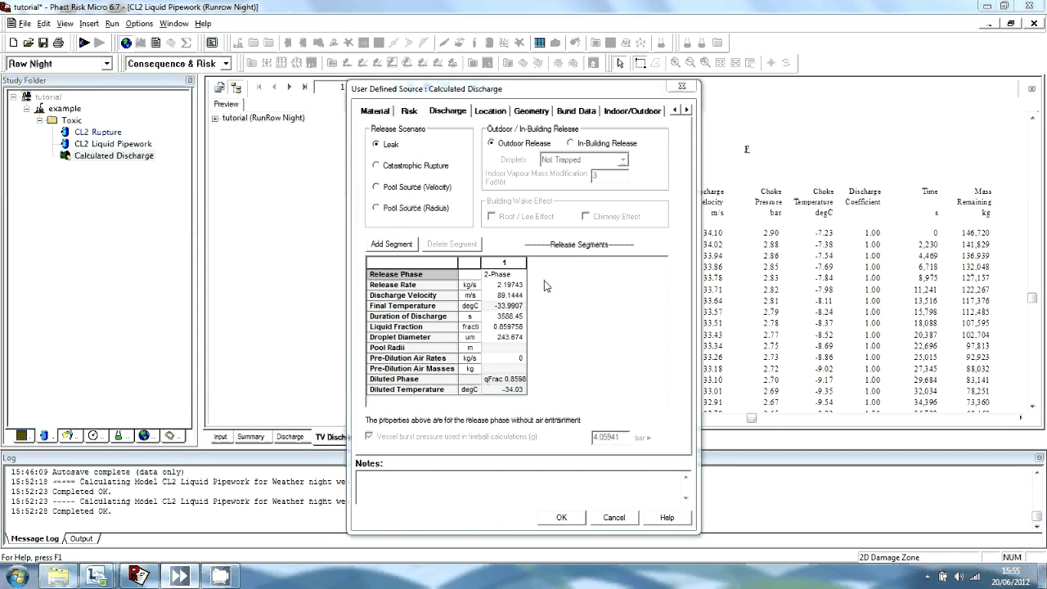
pyautogui.click(607, 518)
pyautogui.click(614, 518)
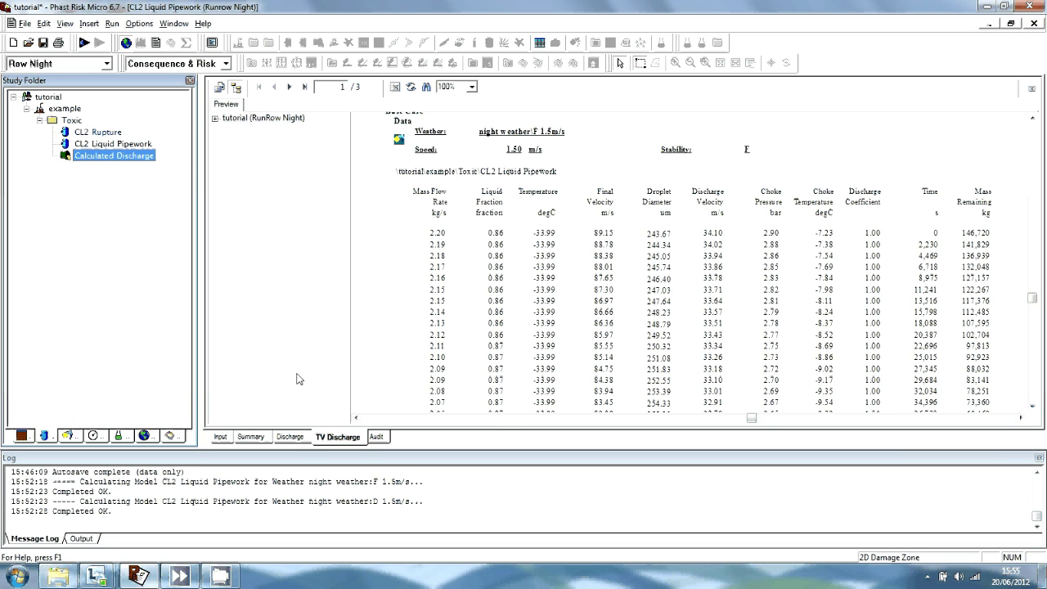
# Disable the time-varying release for the CL2 Liquid Pipework vessel and set its tank head to 4.6 m
pyautogui.doubleClick(100, 145)
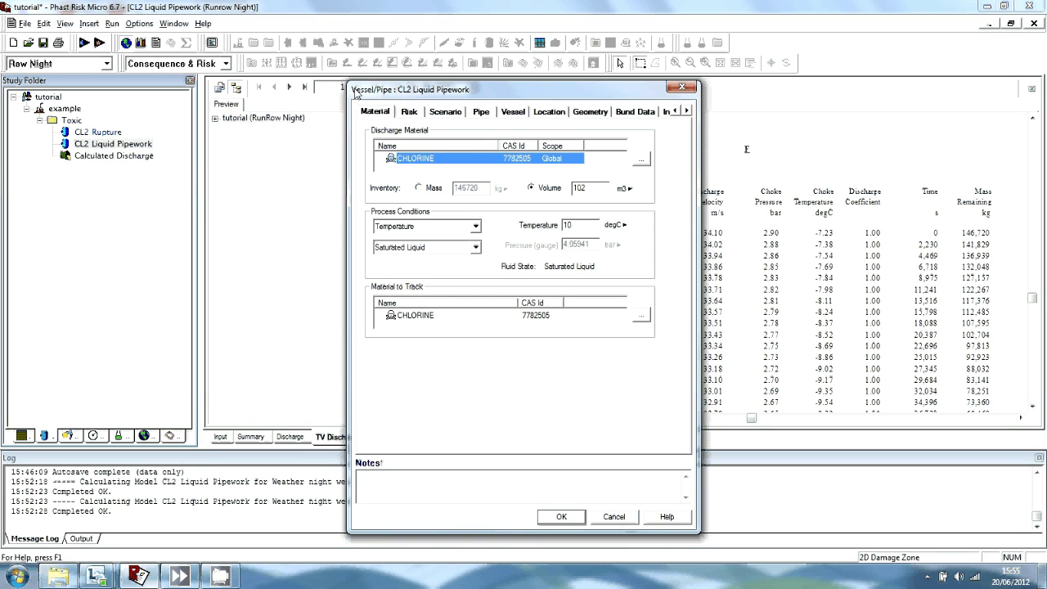
pyautogui.click(516, 113)
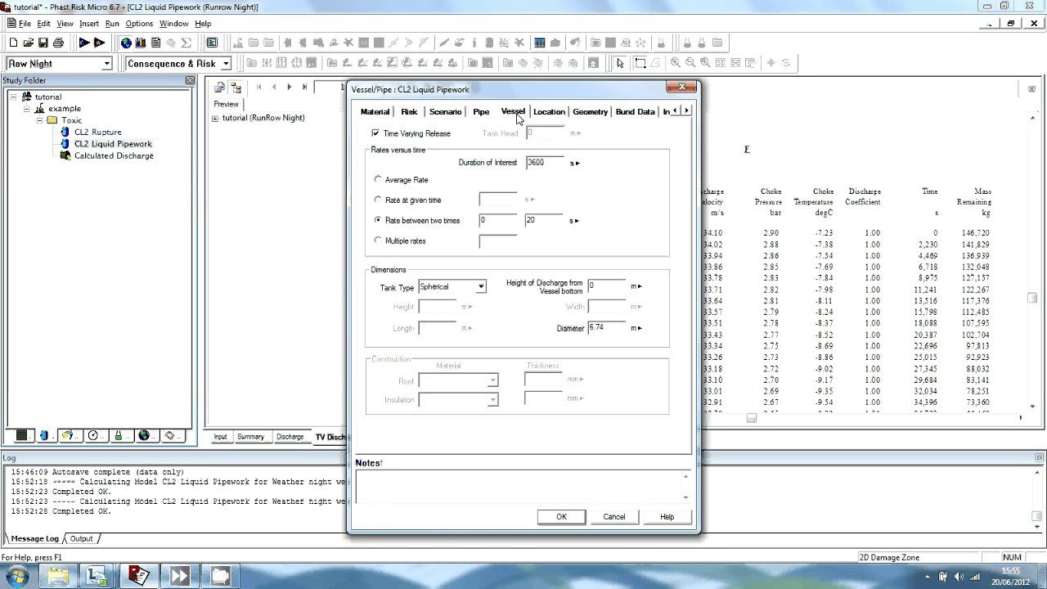
pyautogui.click(376, 134)
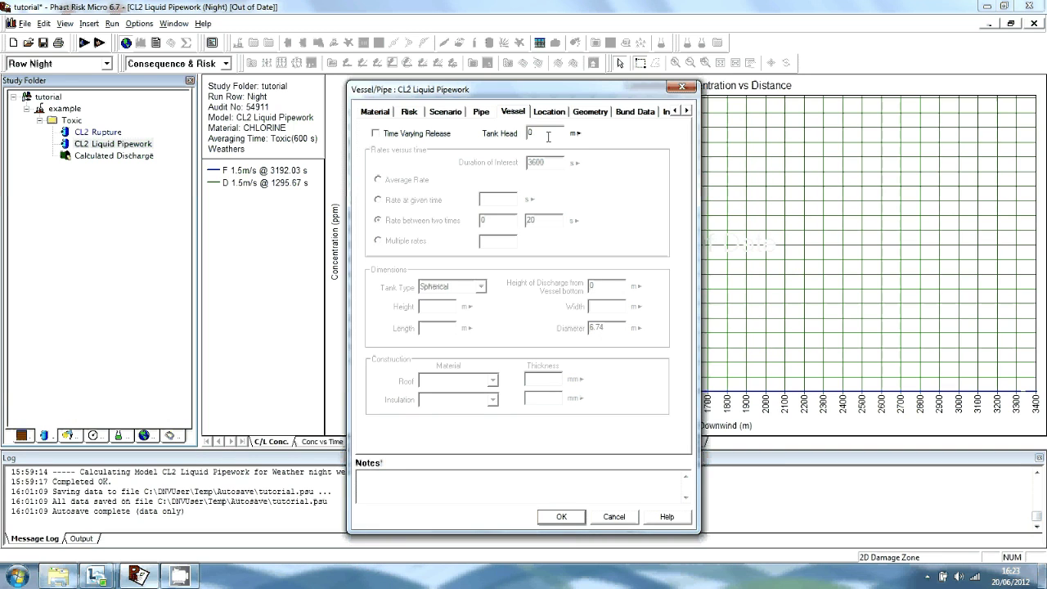
pyautogui.press('BackSpace')
pyautogui.write('4.6')
pyautogui.click(560, 517)
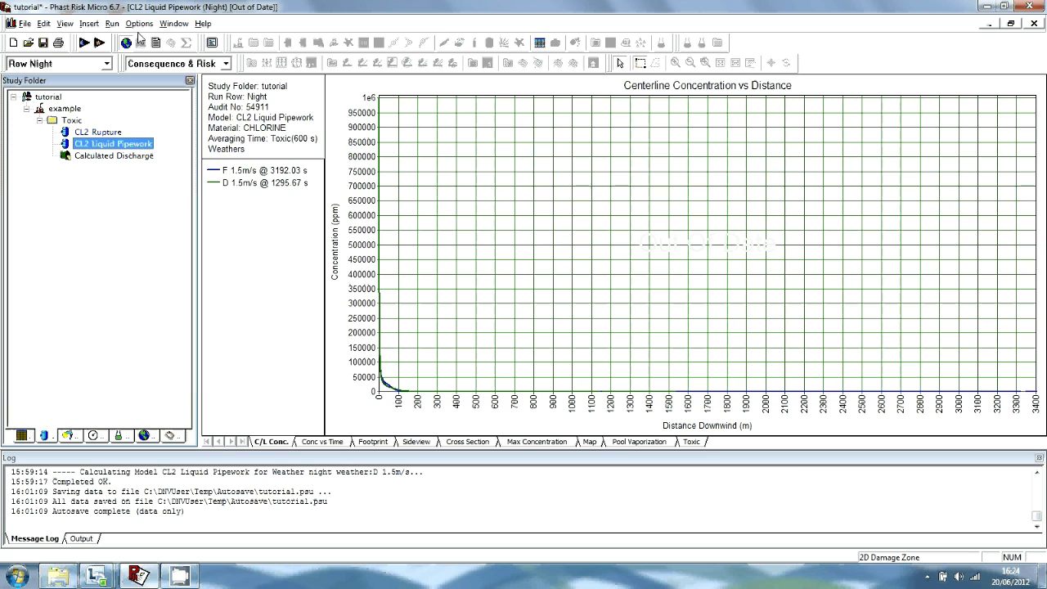
# Run the CL2 Liquid Pipework consequence calculations and view the toxic probit and lethality graphs for both night weathers
pyautogui.click(112, 23)
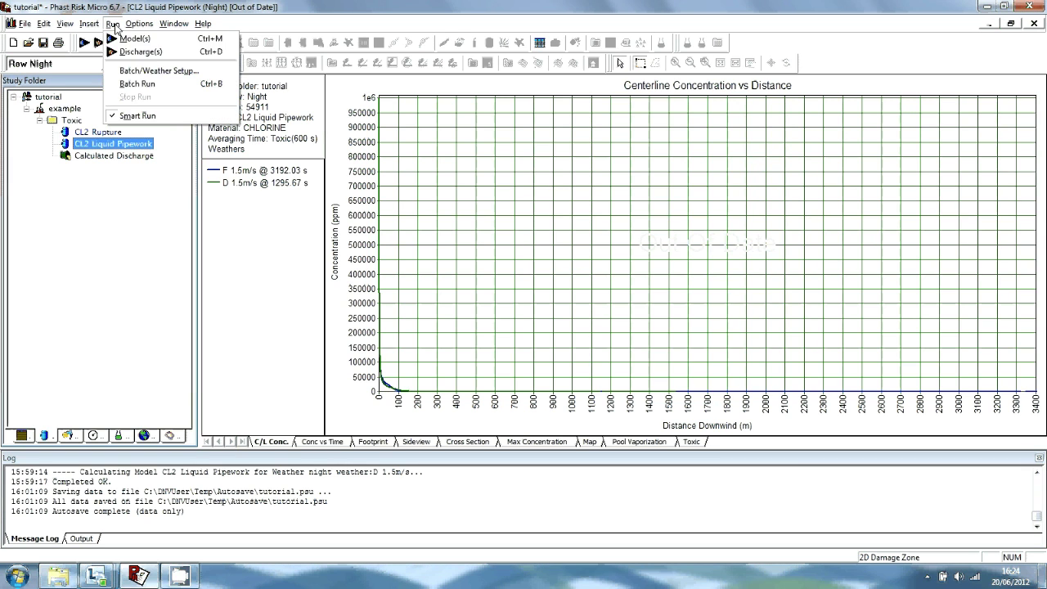
pyautogui.click(136, 38)
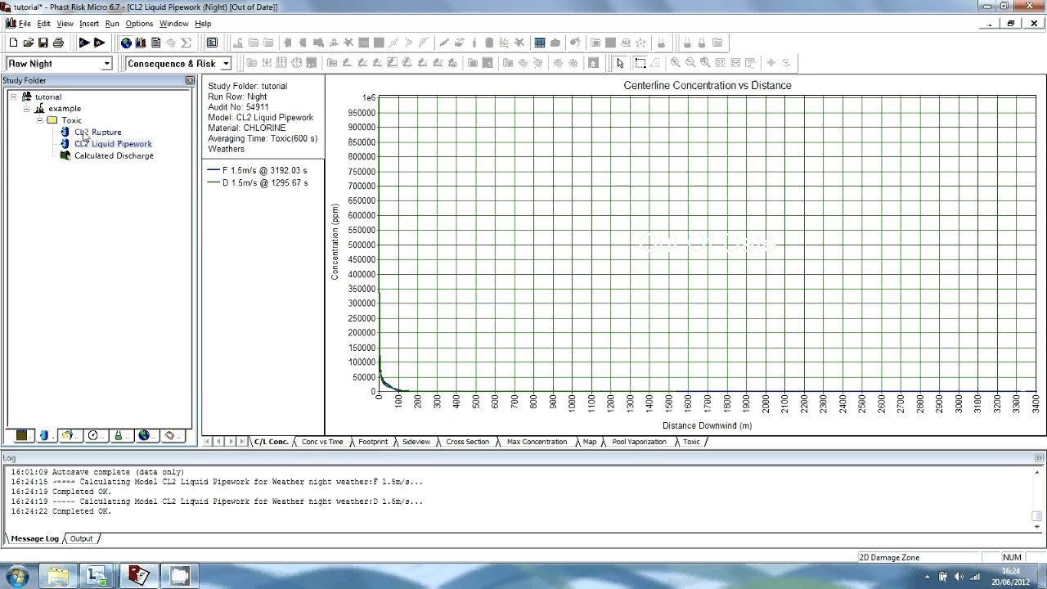
pyautogui.click(158, 44)
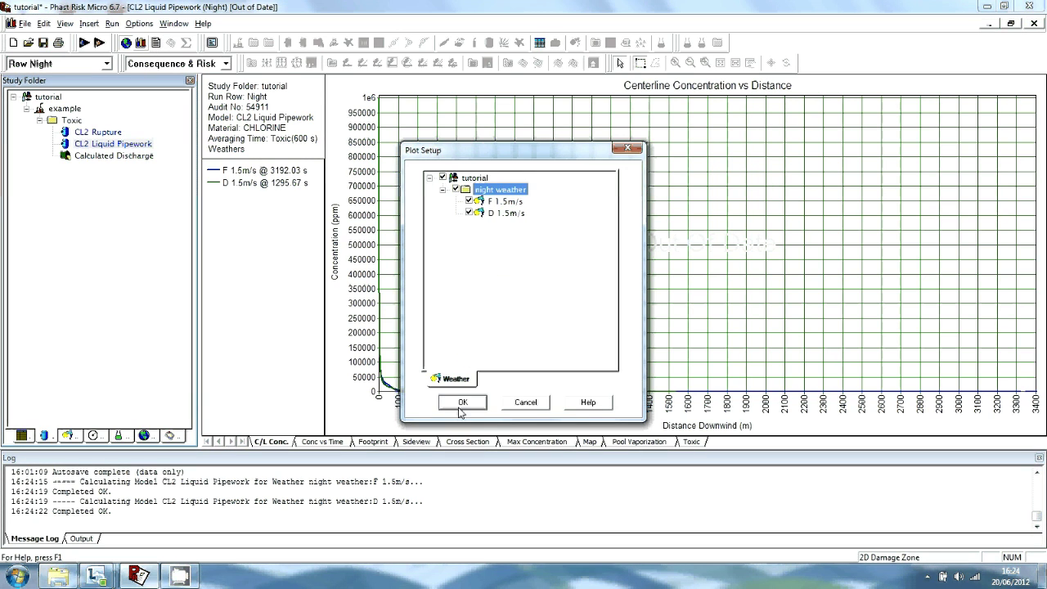
pyautogui.click(461, 404)
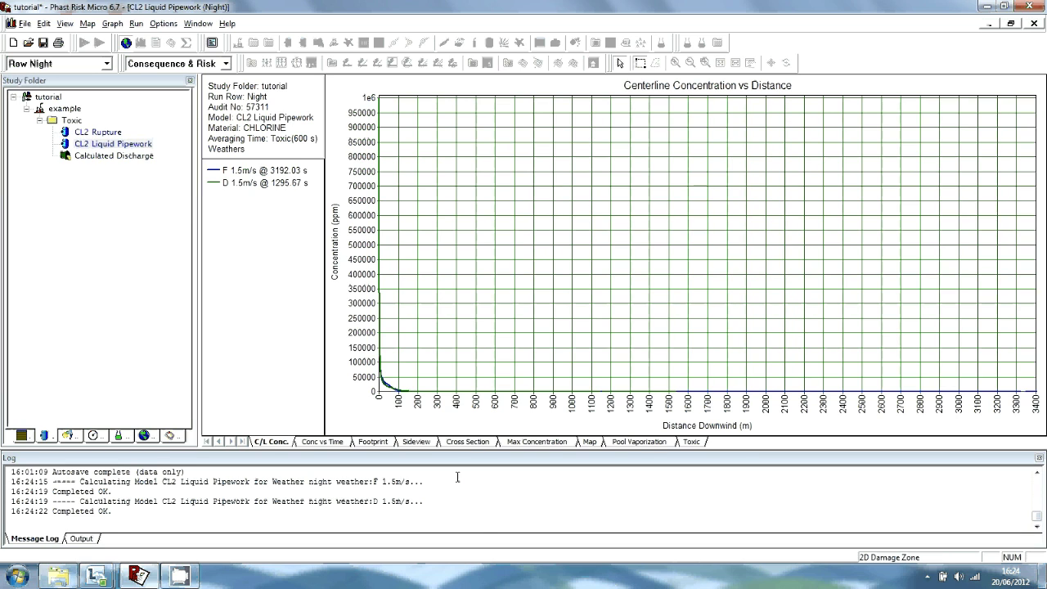
pyautogui.click(692, 442)
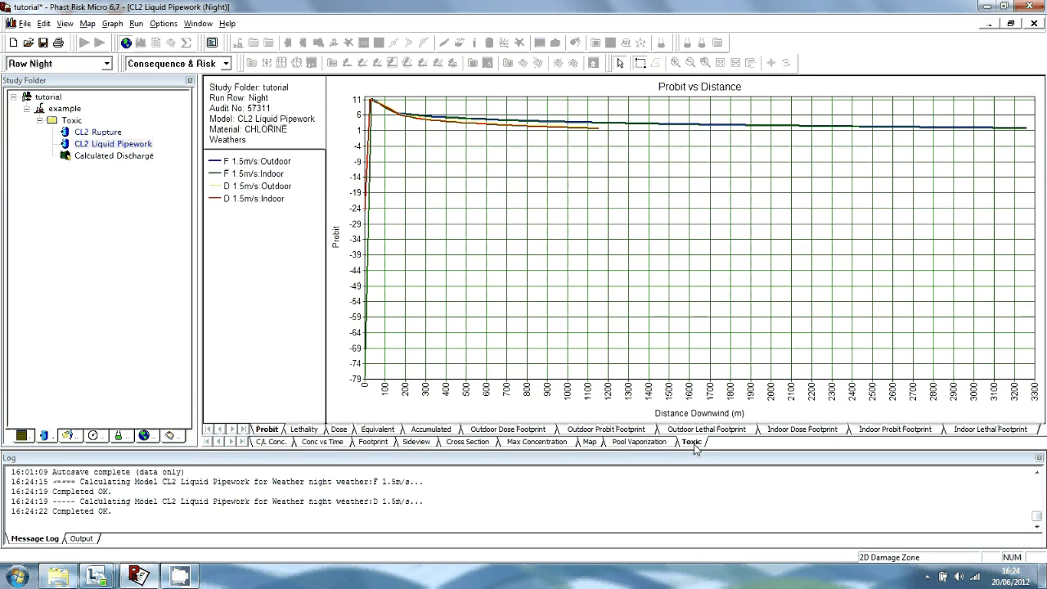
pyautogui.click(304, 430)
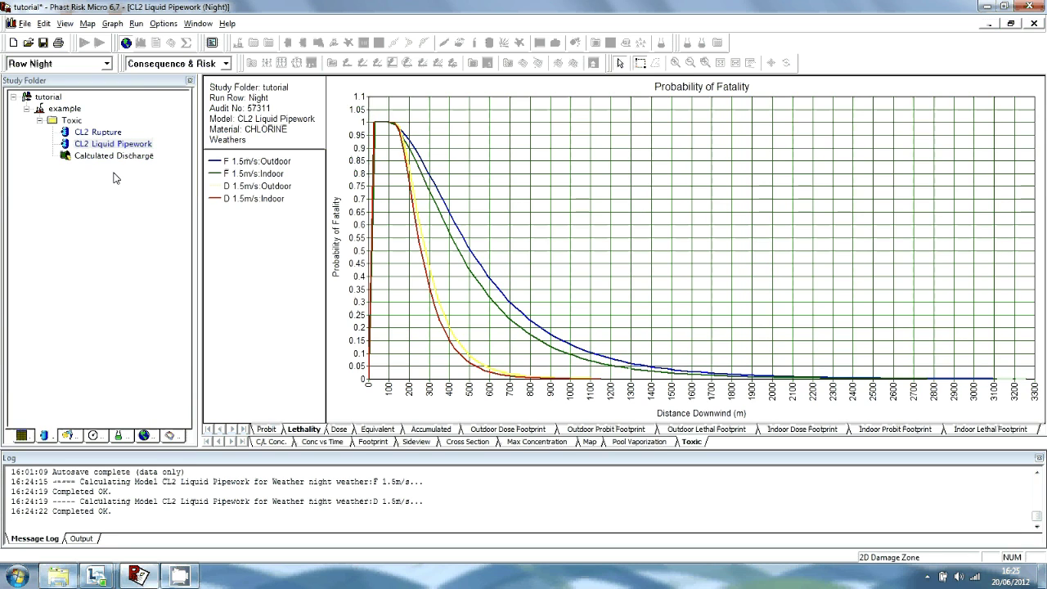
# Copy the CL2 Liquid Pipework model and paste a duplicate into the Toxic folder
pyautogui.rightClick(113, 148)
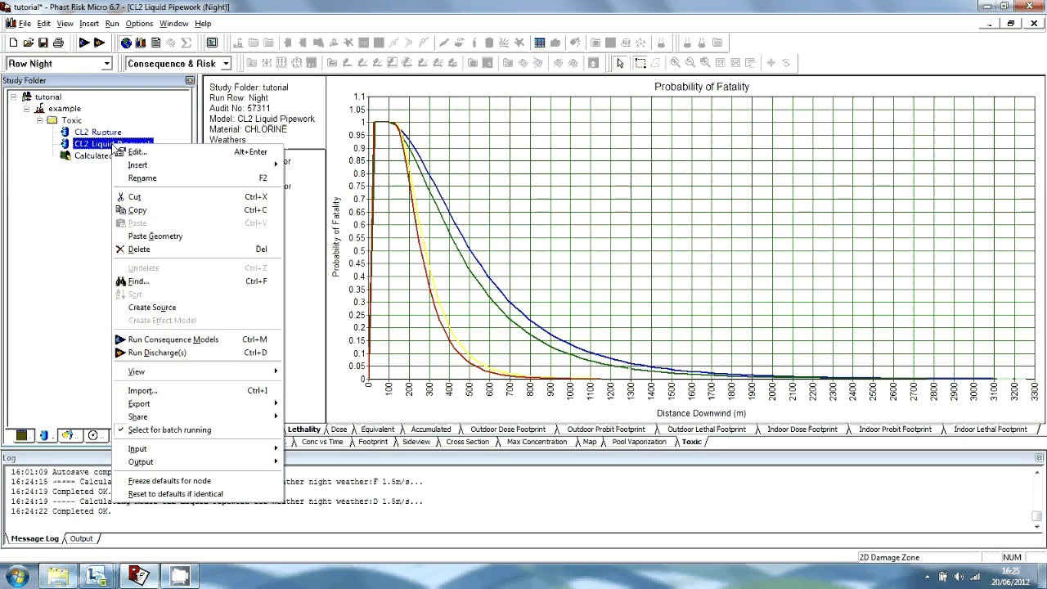
pyautogui.press('Escape')
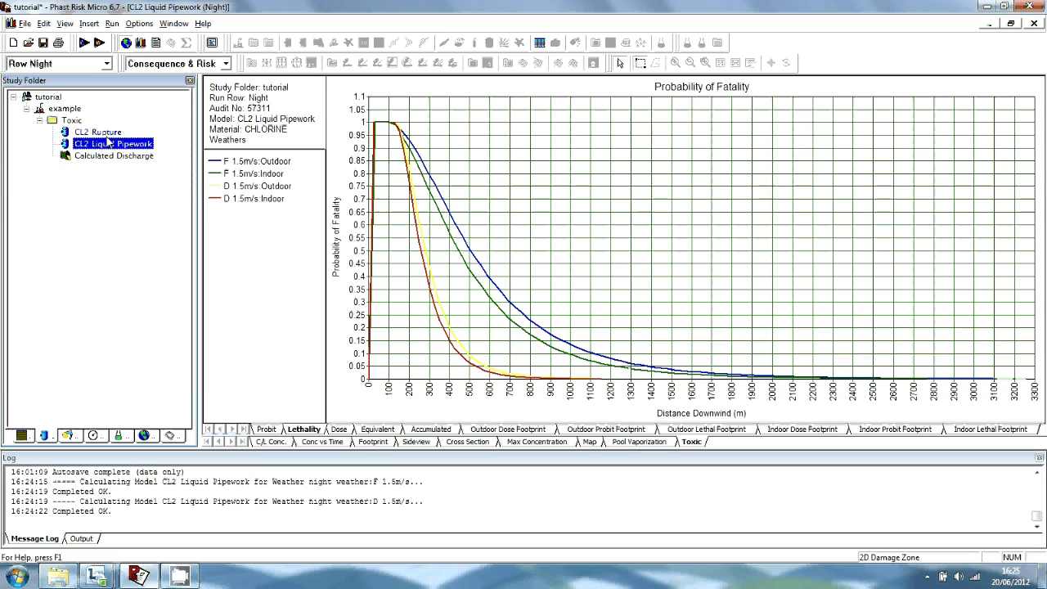
pyautogui.rightClick(80, 122)
pyautogui.click(114, 199)
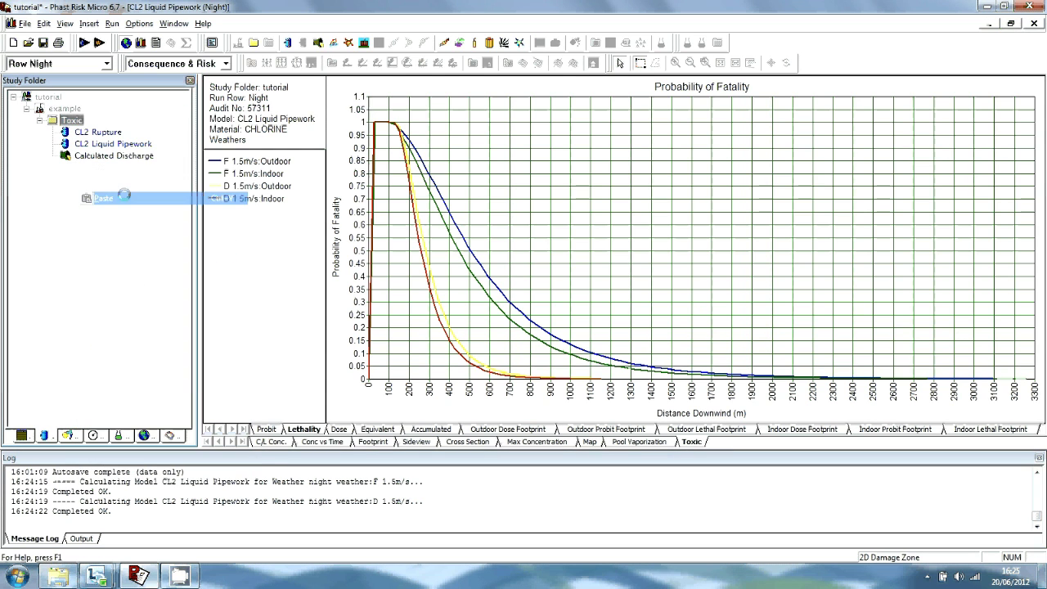
# Rename the duplicated pipework model as CL2 Vapour Pipework
pyautogui.rightClick(106, 171)
pyautogui.click(138, 201)
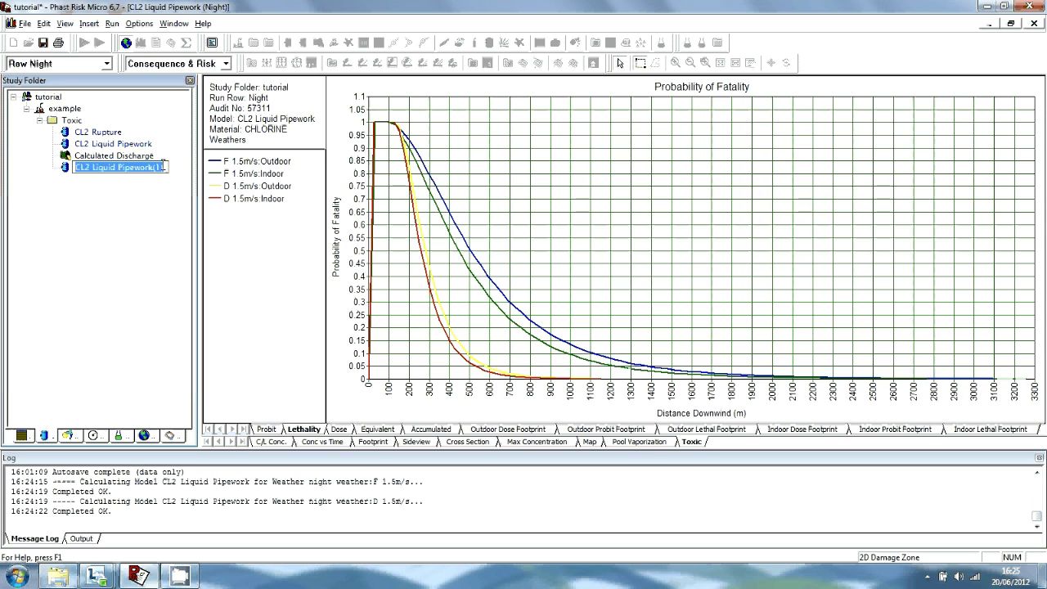
pyautogui.press('End')
pyautogui.press('BackSpace')
pyautogui.press('BackSpace')
pyautogui.press('BackSpace')
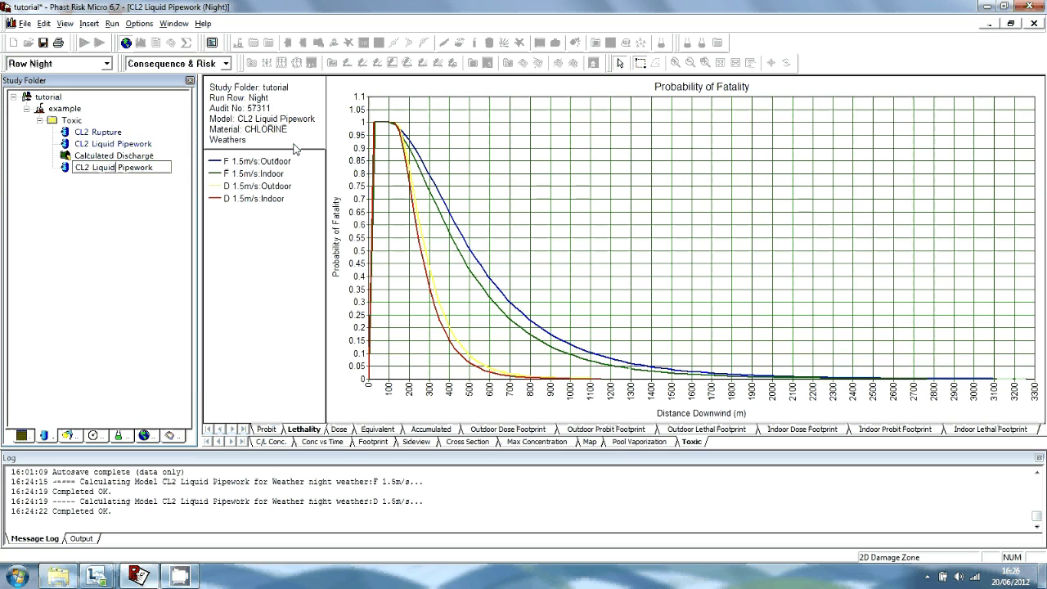
pyautogui.hotkey('ctrl', 'Left')
pyautogui.press('BackSpace')
pyautogui.press('BackSpace')
pyautogui.press('BackSpace')
pyautogui.press('BackSpace')
pyautogui.press('BackSpace')
pyautogui.press('BackSpace')
pyautogui.press('BackSpace')
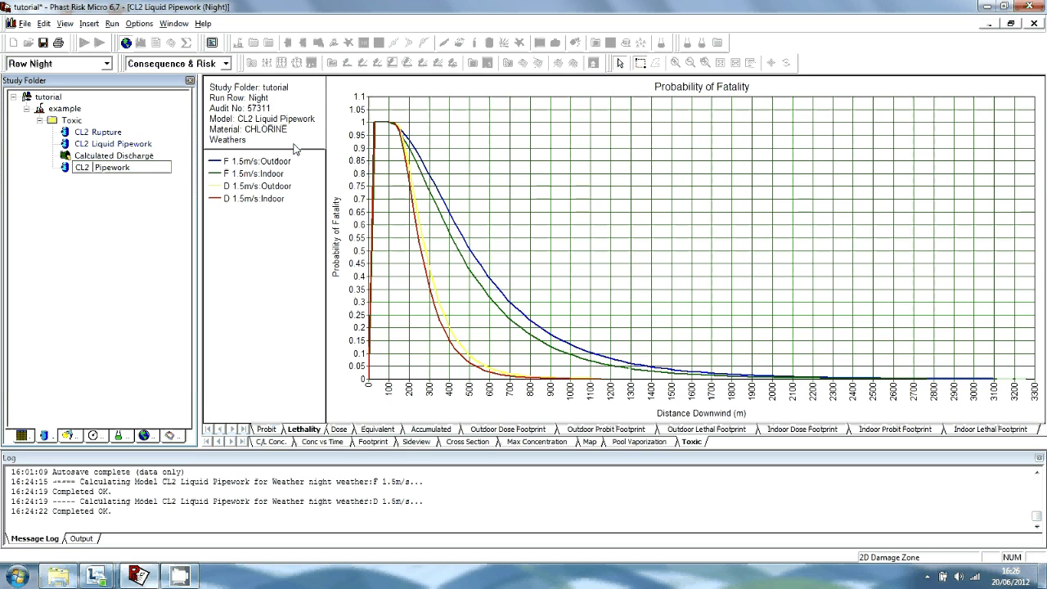
pyautogui.write('Vapou')
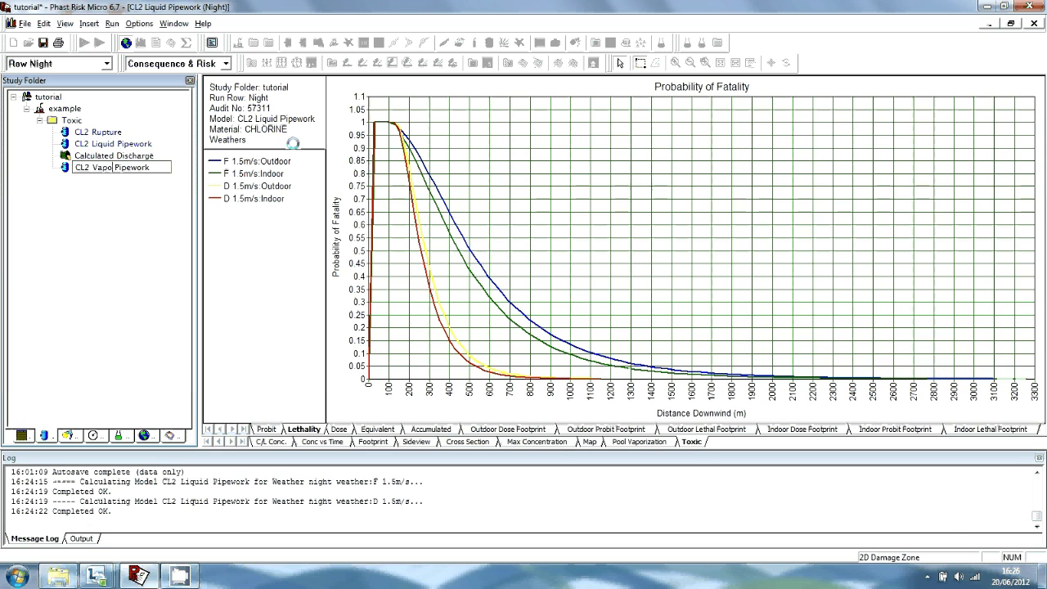
pyautogui.write('r')
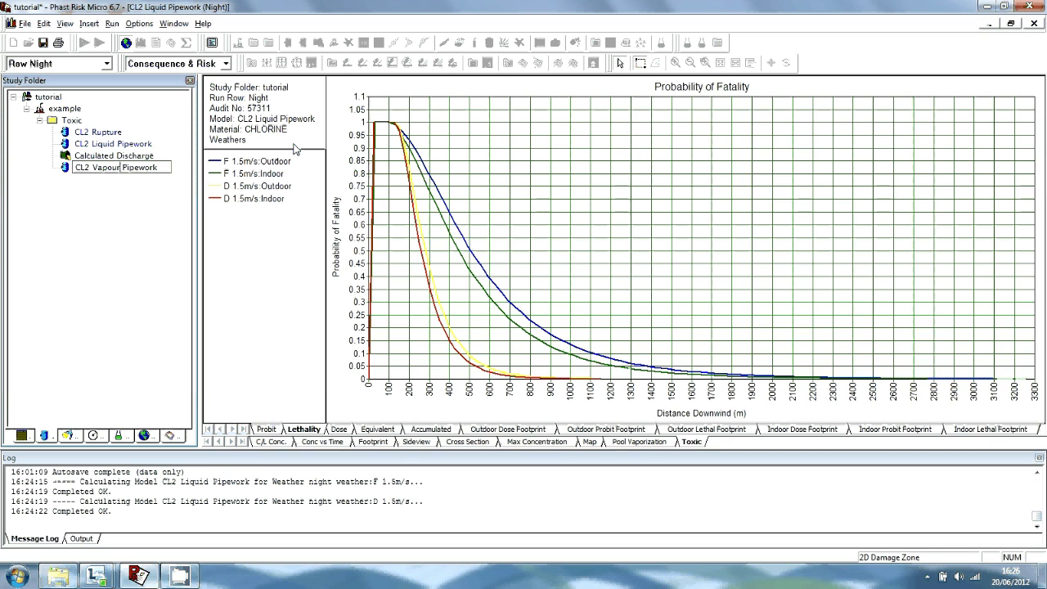
pyautogui.press('Return')
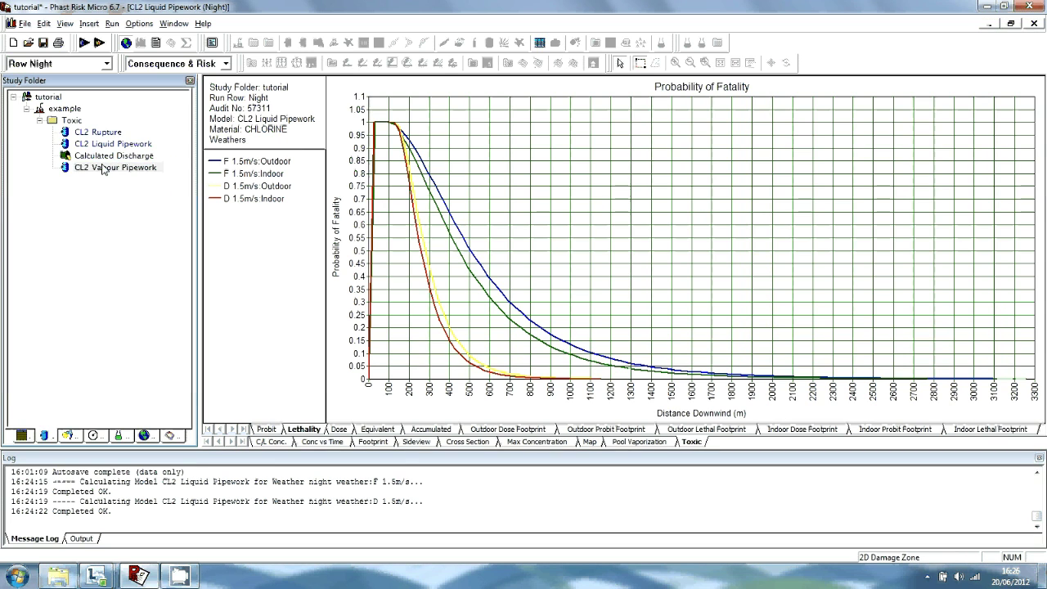
# Set the phase to be released to Vapor in the CL2 Vapour Pipework scenario
pyautogui.doubleClick(102, 167)
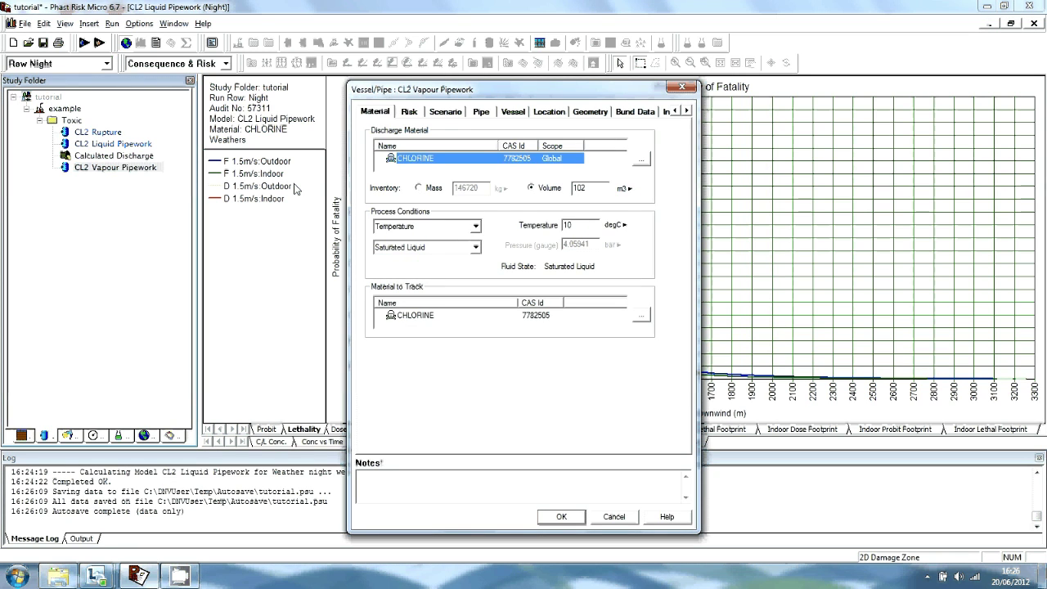
pyautogui.click(448, 115)
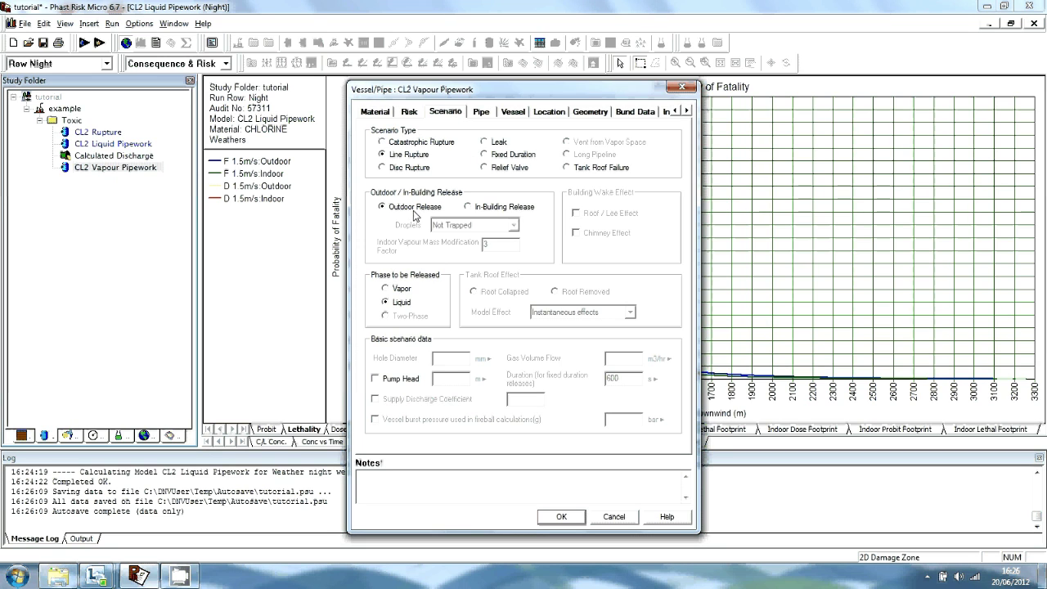
pyautogui.click(386, 289)
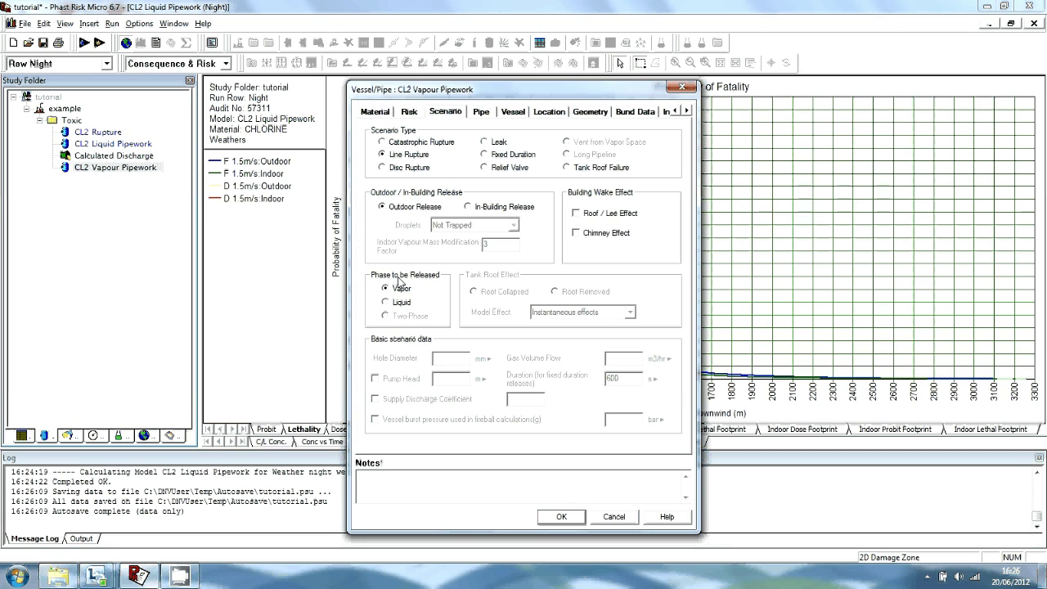
# Set the pipe length of CL2 Vapour Pipework to 13 m and its internal diameter to 2 in
pyautogui.click(479, 115)
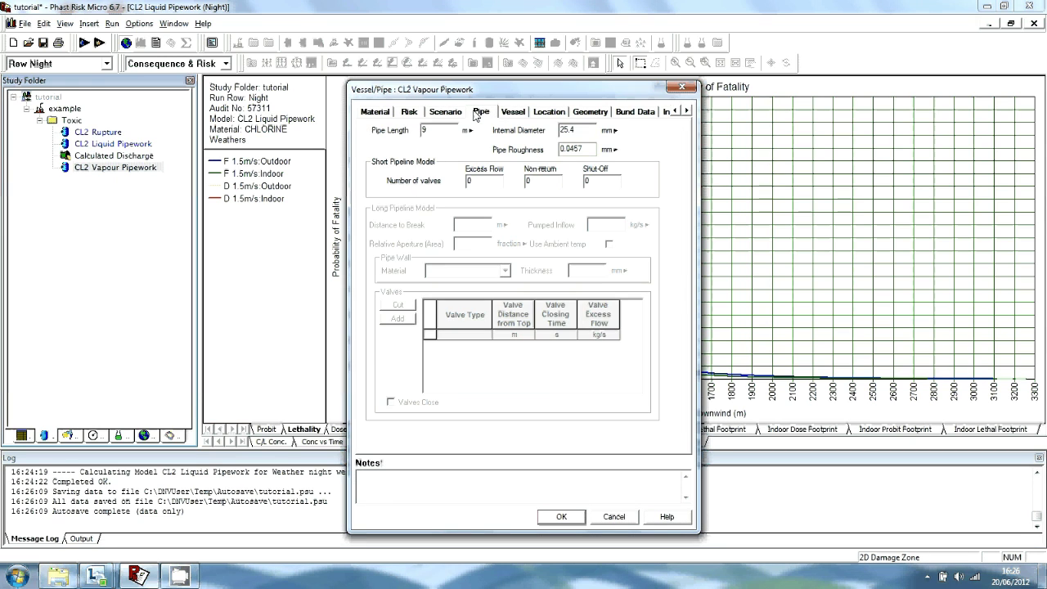
pyautogui.click(434, 131)
pyautogui.press('BackSpace')
pyautogui.write('13')
pyautogui.click(612, 131)
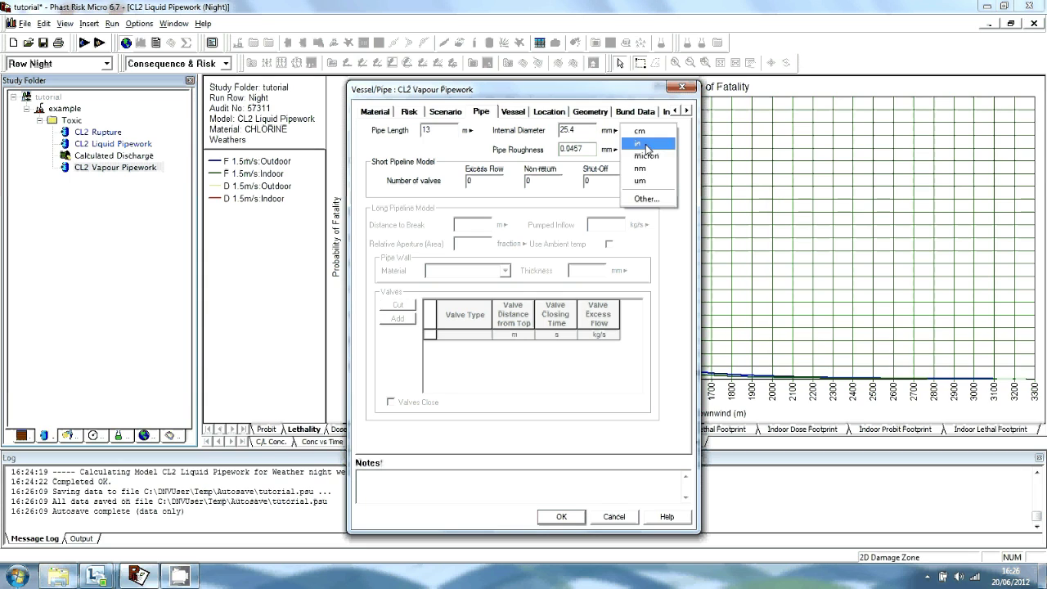
pyautogui.click(646, 144)
pyautogui.write('2')
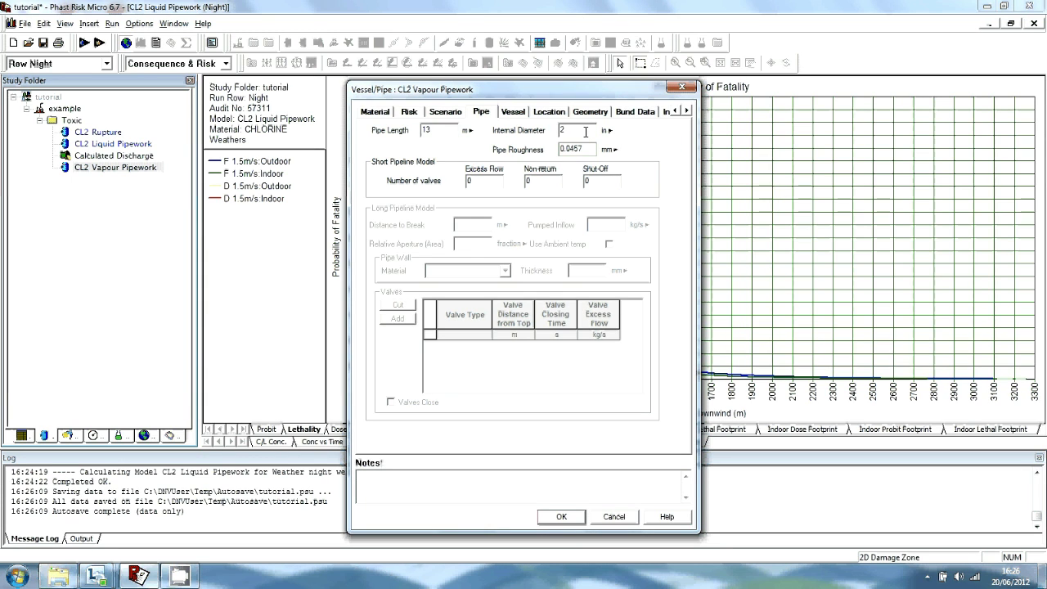
# Set the release elevation of CL2 Vapour Pipework to 1 m
pyautogui.click(545, 112)
pyautogui.doubleClick(451, 148)
pyautogui.press('BackSpace')
pyautogui.write('1')
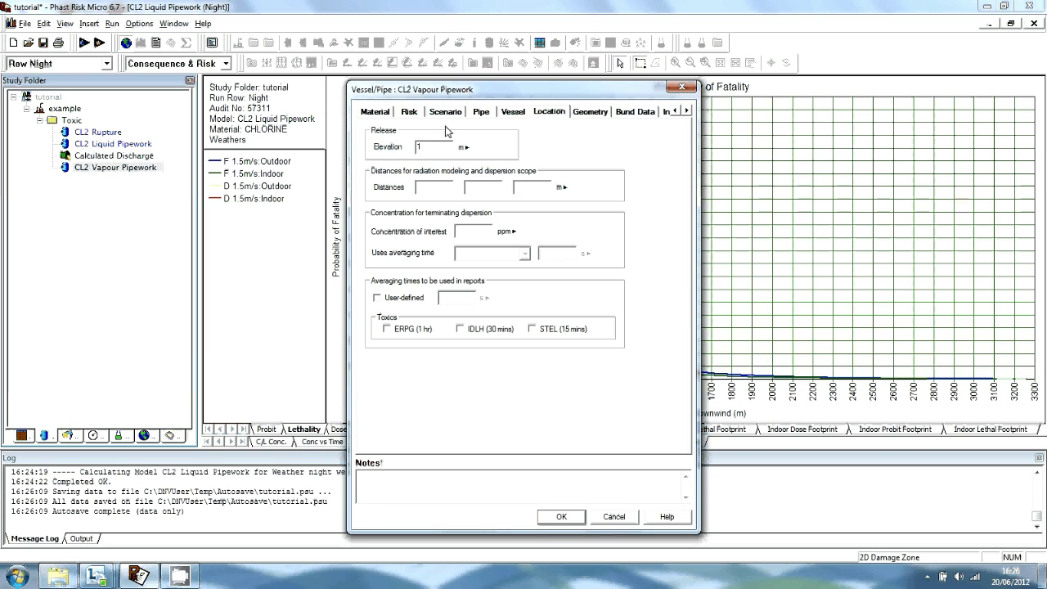
# Set the outdoor release direction of CL2 Vapour Pipework to Down - Impinging on the Ground
pyautogui.click(686, 110)
pyautogui.click(687, 110)
pyautogui.click(686, 111)
pyautogui.click(686, 111)
pyautogui.click(686, 110)
pyautogui.click(519, 112)
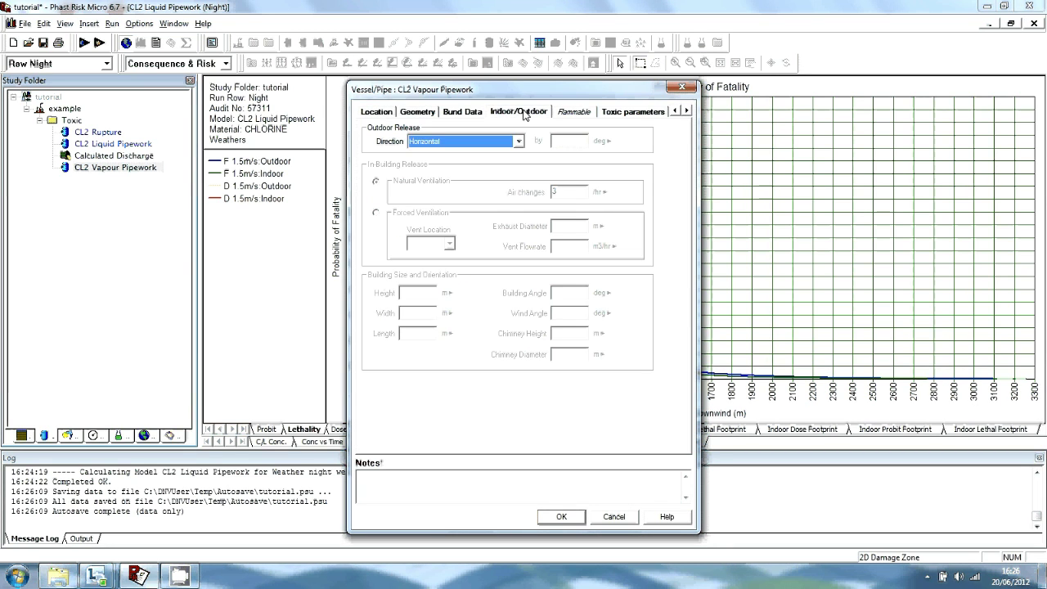
pyautogui.click(518, 141)
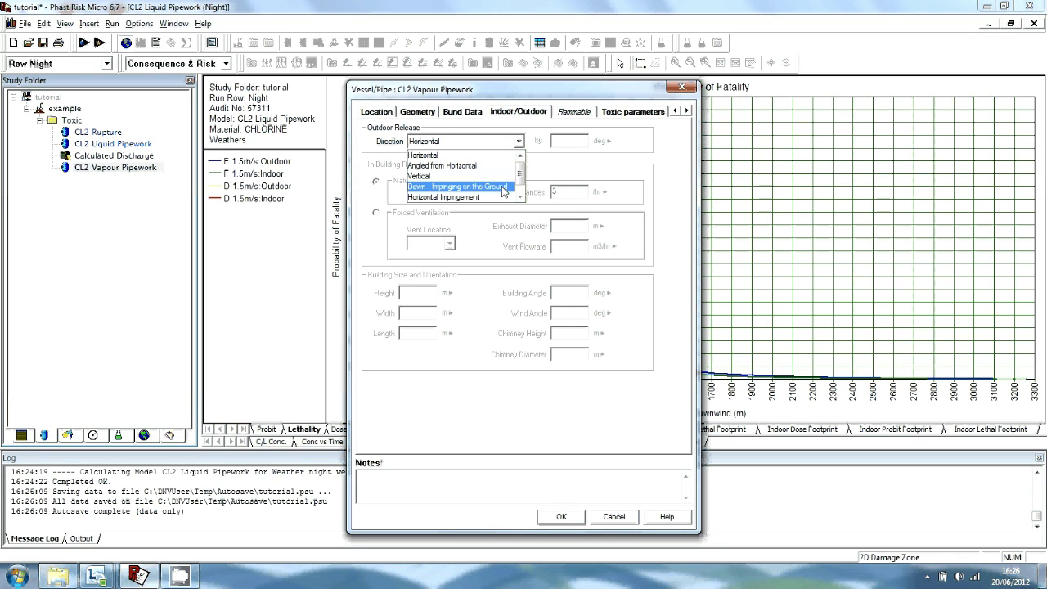
pyautogui.click(503, 188)
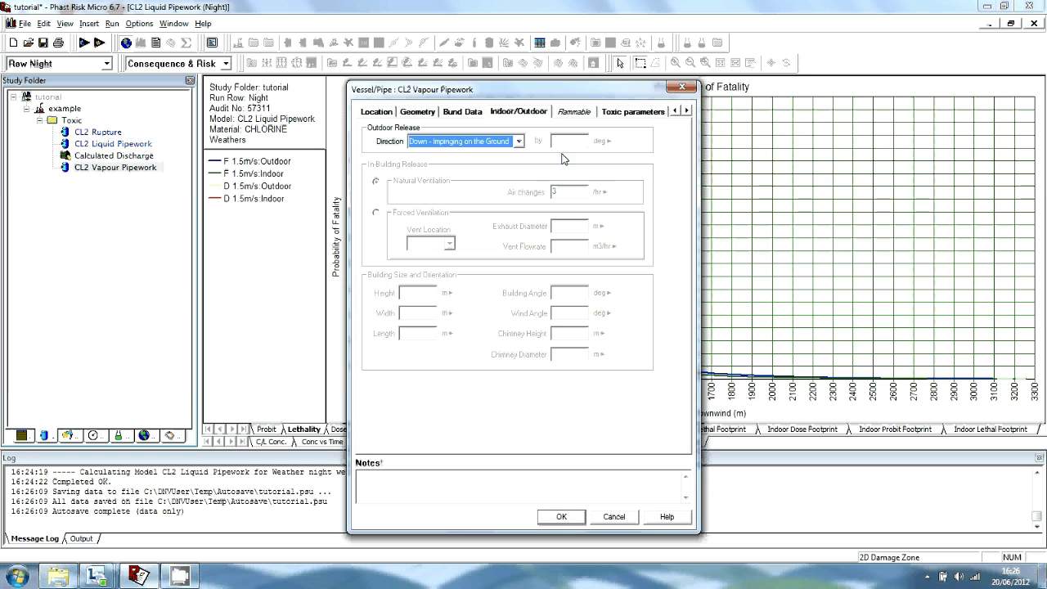
# Set the bends frequency of CL2 Vapour Pipework to 0.08 per metre in the discharge parameters and accept the model's settings
pyautogui.click(686, 111)
pyautogui.click(687, 111)
pyautogui.click(686, 112)
pyautogui.click(686, 111)
pyautogui.click(686, 111)
pyautogui.click(597, 114)
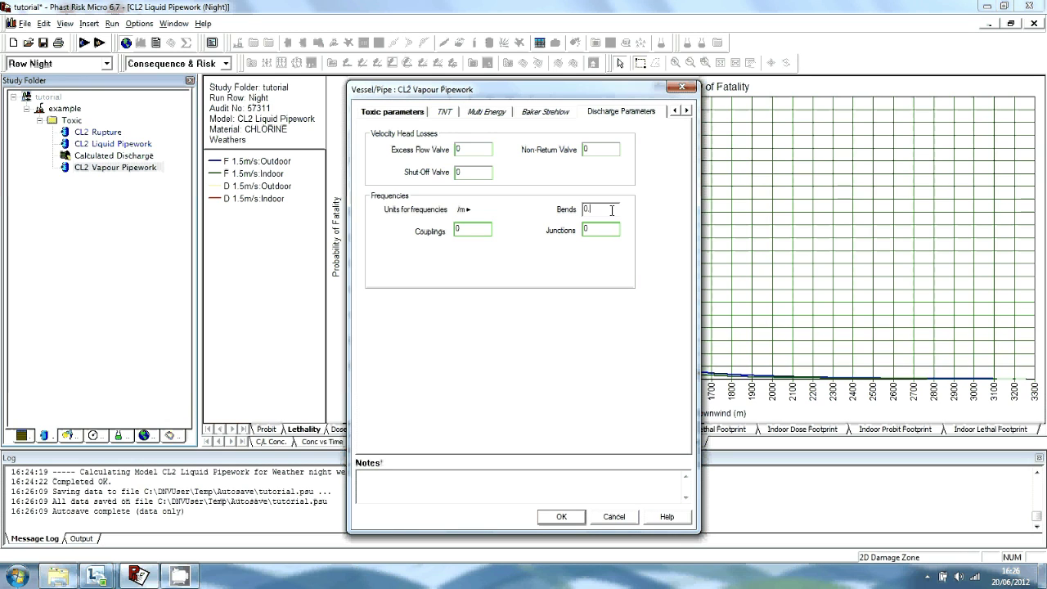
pyautogui.write('08')
pyautogui.click(560, 517)
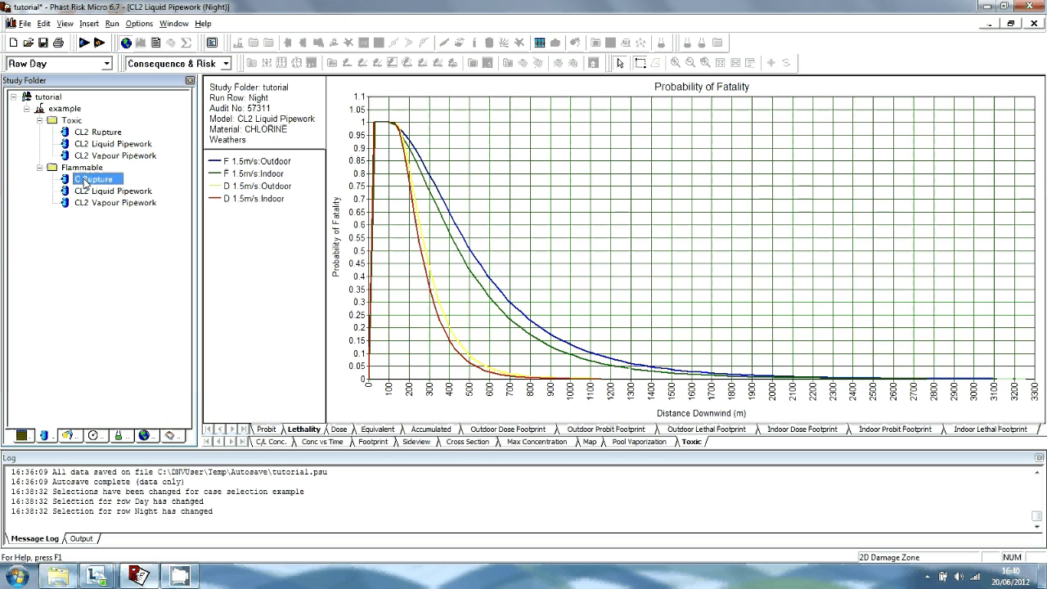
# Rename the rupture model in the Flammable folder as C3 Rupture
pyautogui.press('Up')
pyautogui.click(87, 184)
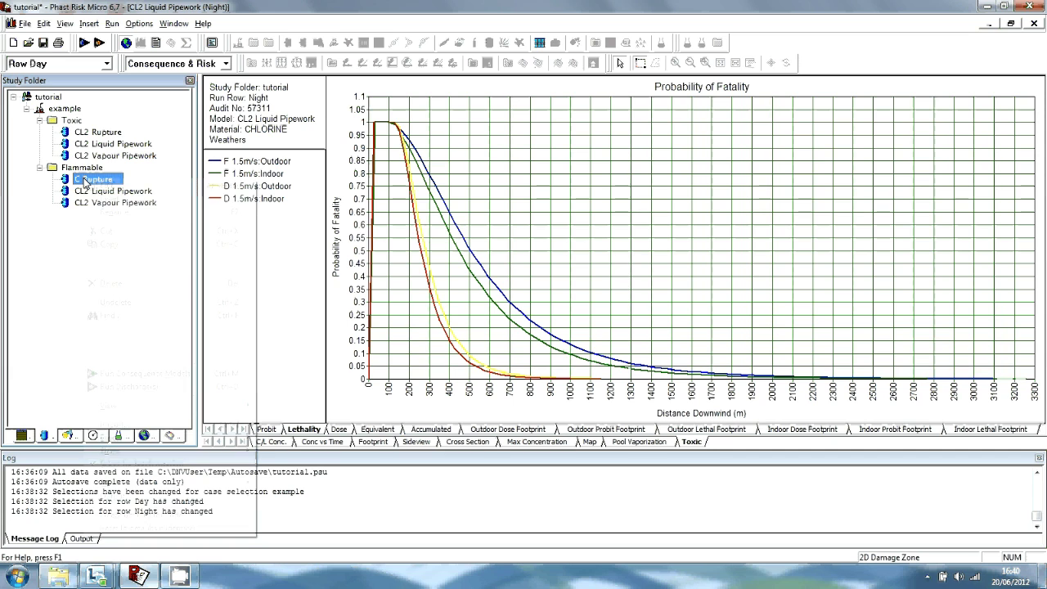
pyautogui.rightClick(88, 183)
pyautogui.click(144, 216)
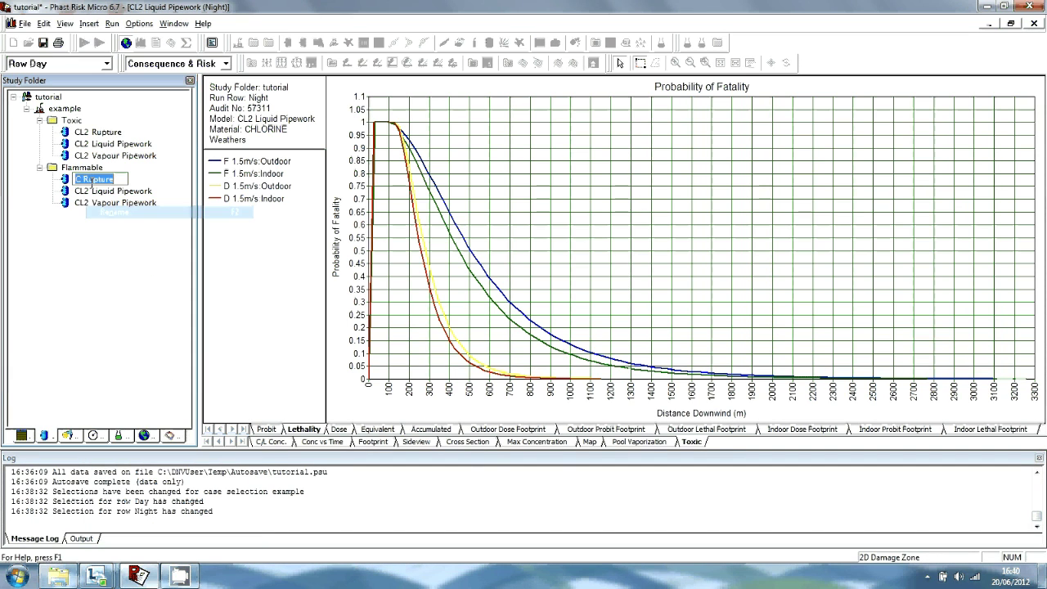
pyautogui.click(86, 179)
pyautogui.press('BackSpace')
pyautogui.press('BackSpace')
pyautogui.write('3')
pyautogui.press('Return')
# Rename the liquid pipework model in the Flammable folder as C3 Liquid Pipework
pyautogui.click(95, 191)
pyautogui.rightClick(95, 191)
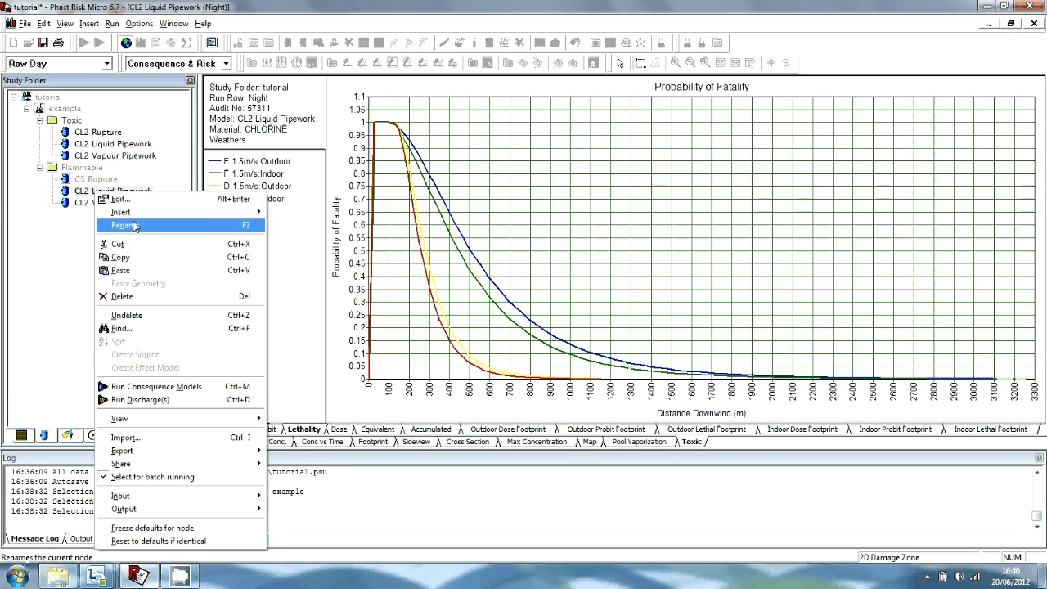
pyautogui.click(135, 226)
pyautogui.press('BackSpace')
pyautogui.press('BackSpace')
pyautogui.write('3')
# Rename the vapour pipework model in the Flammable folder as C3 Vapour Pipework
pyautogui.click(104, 203)
pyautogui.rightClick(104, 203)
pyautogui.click(114, 235)
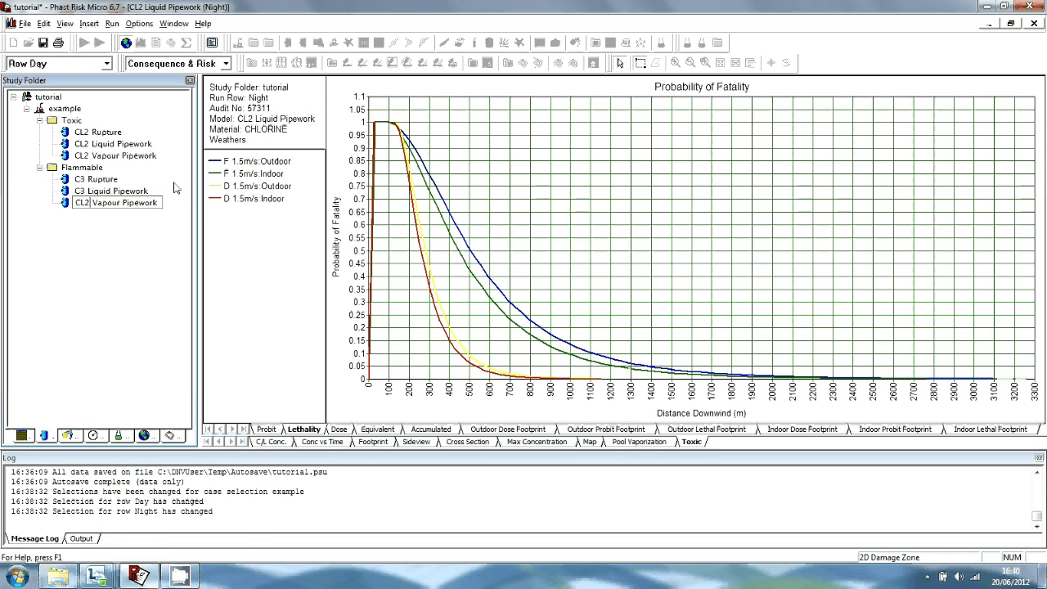
pyautogui.press('BackSpace')
pyautogui.press('BackSpace')
pyautogui.write('3')
# Change the discharge material of C3 Rupture to PROPANE
pyautogui.doubleClick(112, 179)
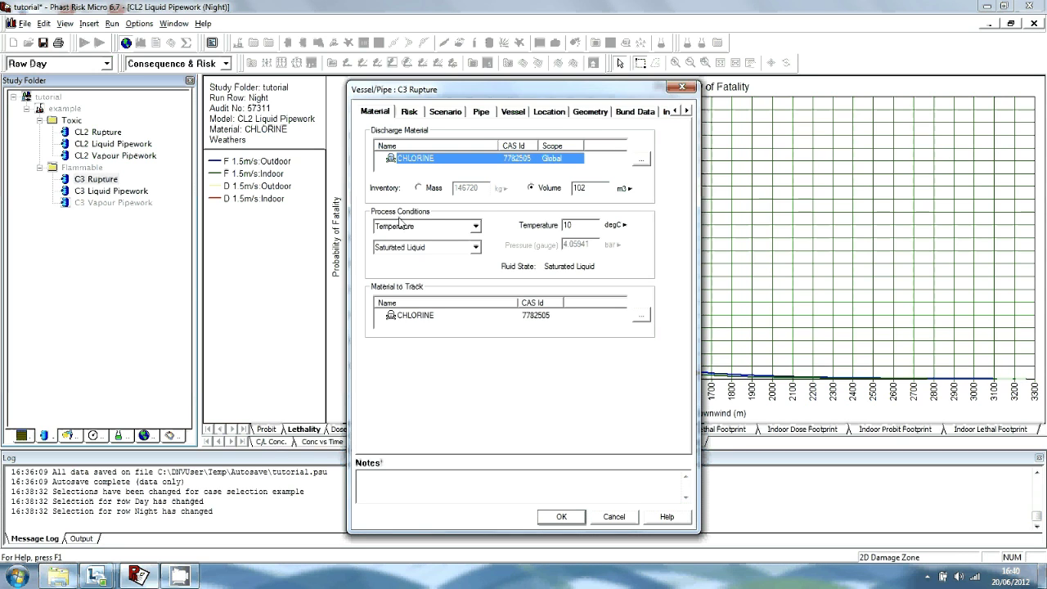
pyautogui.click(640, 161)
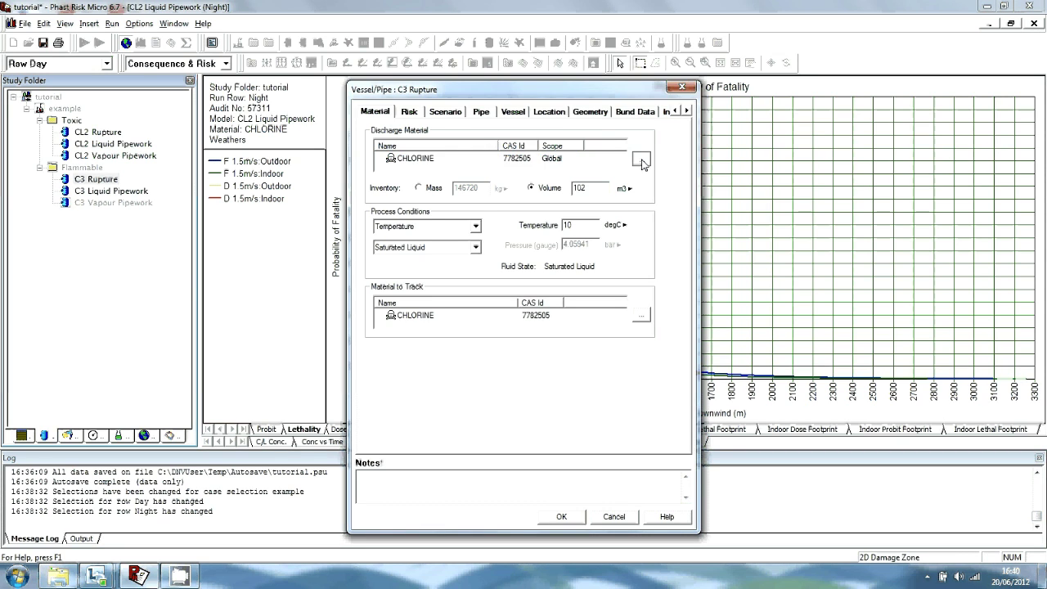
pyautogui.moveTo(644, 240); pyautogui.dragTo(641, 360)
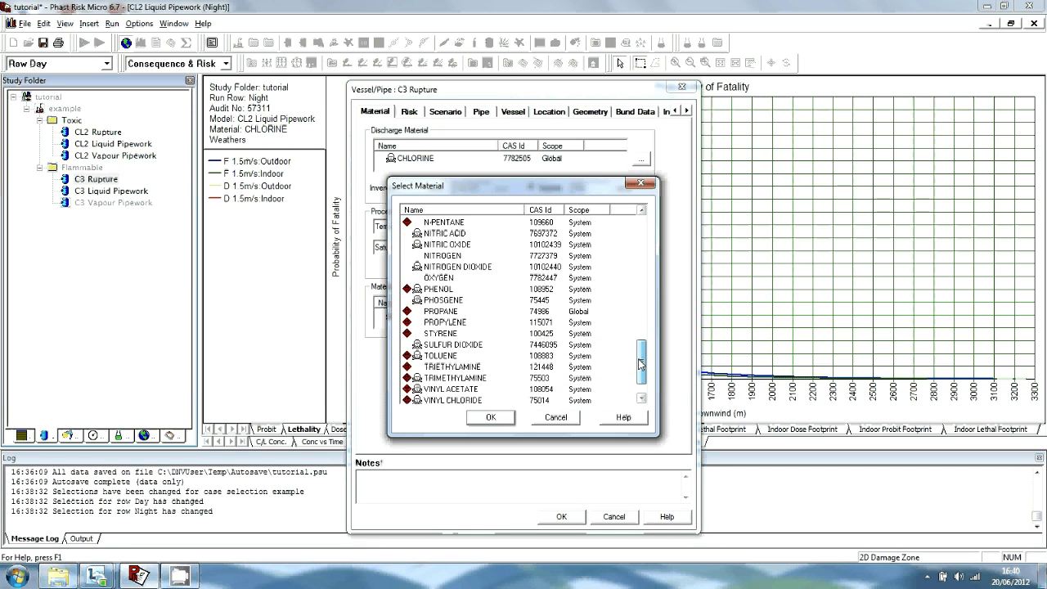
pyautogui.click(515, 313)
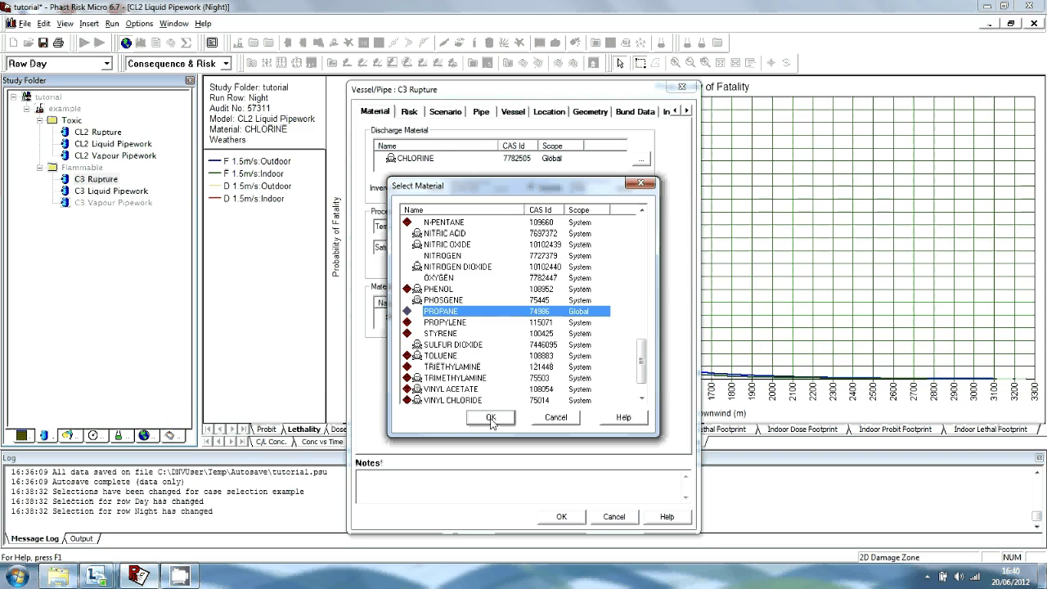
pyautogui.click(492, 419)
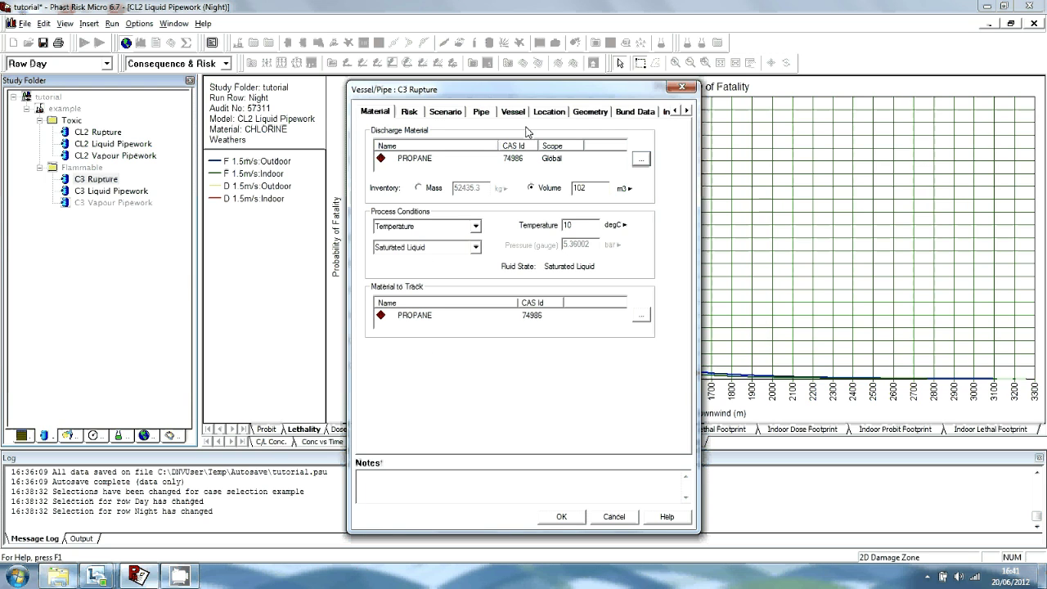
# Set the C3 Rupture location to East 197635.95 m and North 435611.19 m
pyautogui.click(548, 115)
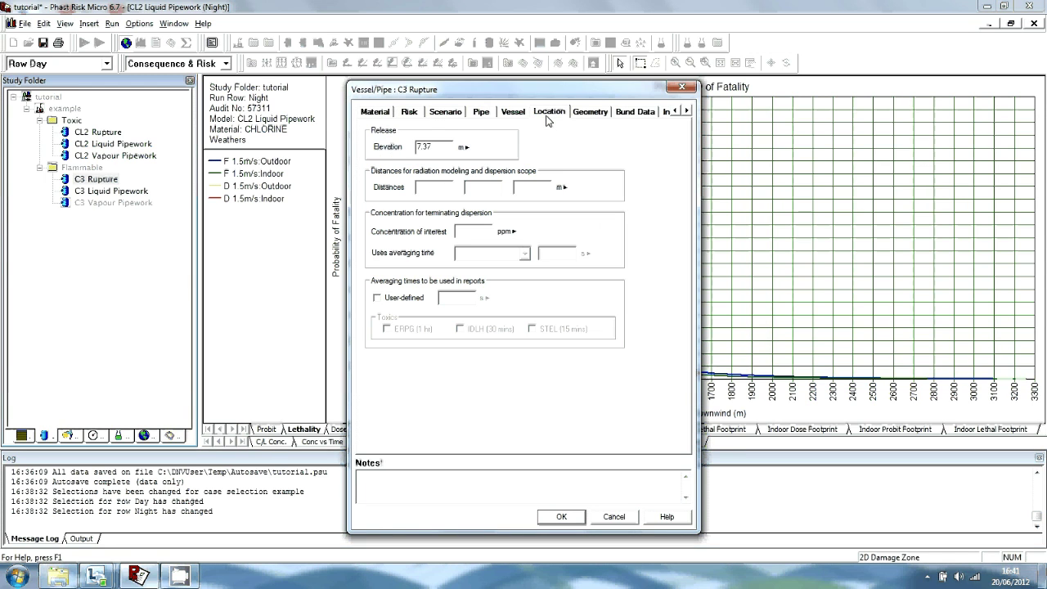
pyautogui.click(590, 113)
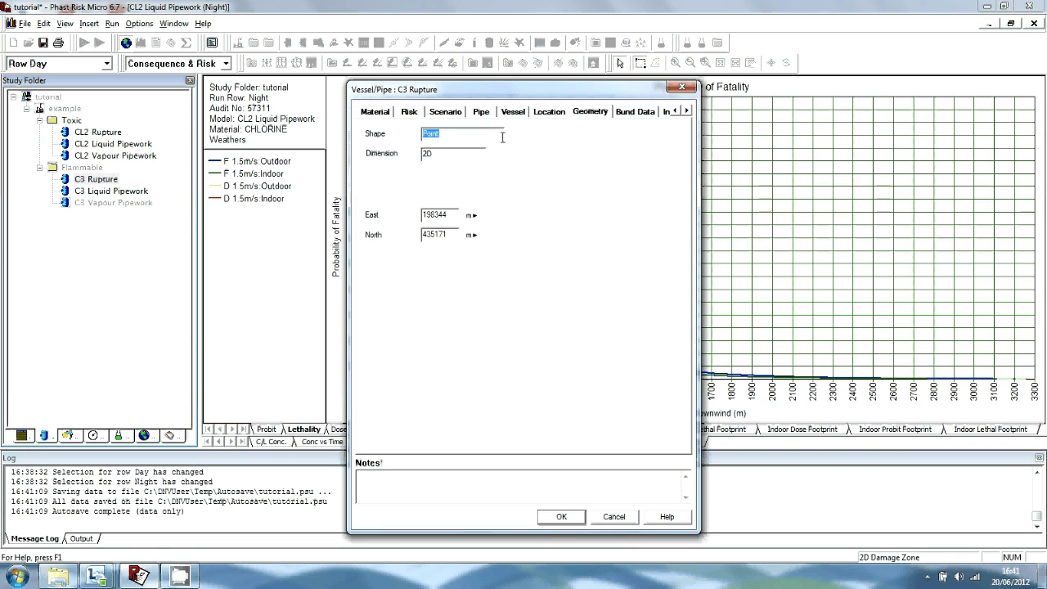
pyautogui.moveTo(452, 218); pyautogui.dragTo(419, 219)
pyautogui.press('BackSpace')
pyautogui.write('197635.95')
pyautogui.press('Tab')
pyautogui.write('435611.19')
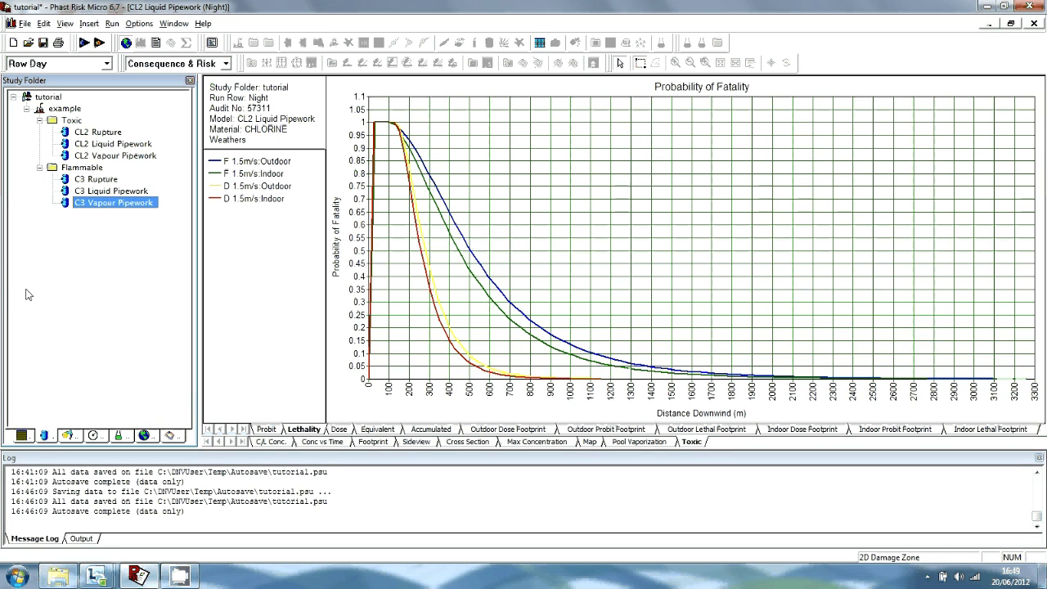
# Run the consequence models of the Flammable folder for the Night run row
pyautogui.click(106, 64)
pyautogui.click(86, 88)
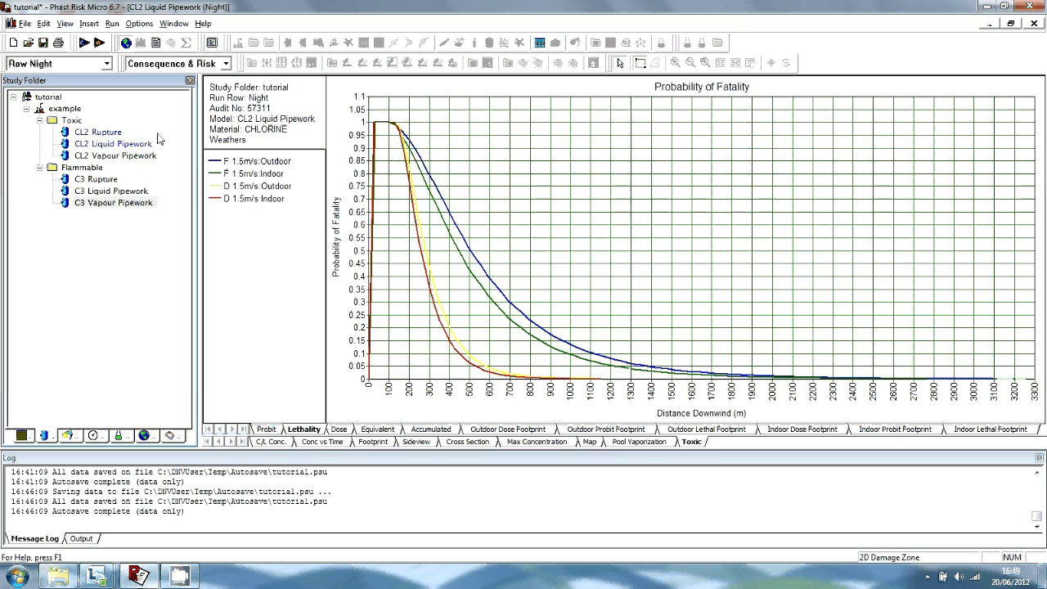
pyautogui.click(91, 168)
pyautogui.click(84, 42)
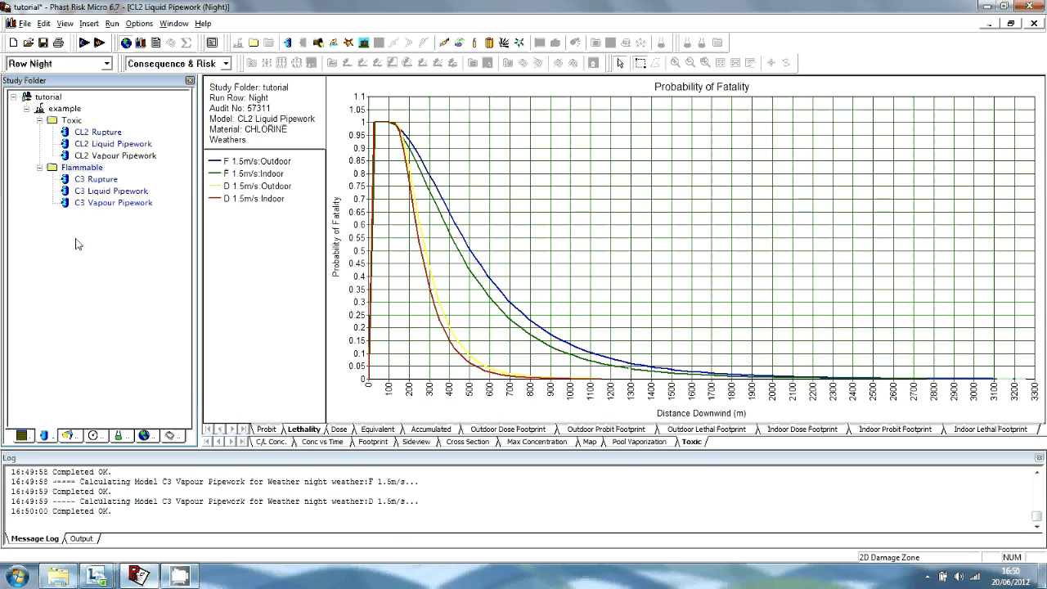
# Plot the result graphs of the Flammable folder for the F 1.5m/s night weather
pyautogui.click(87, 169)
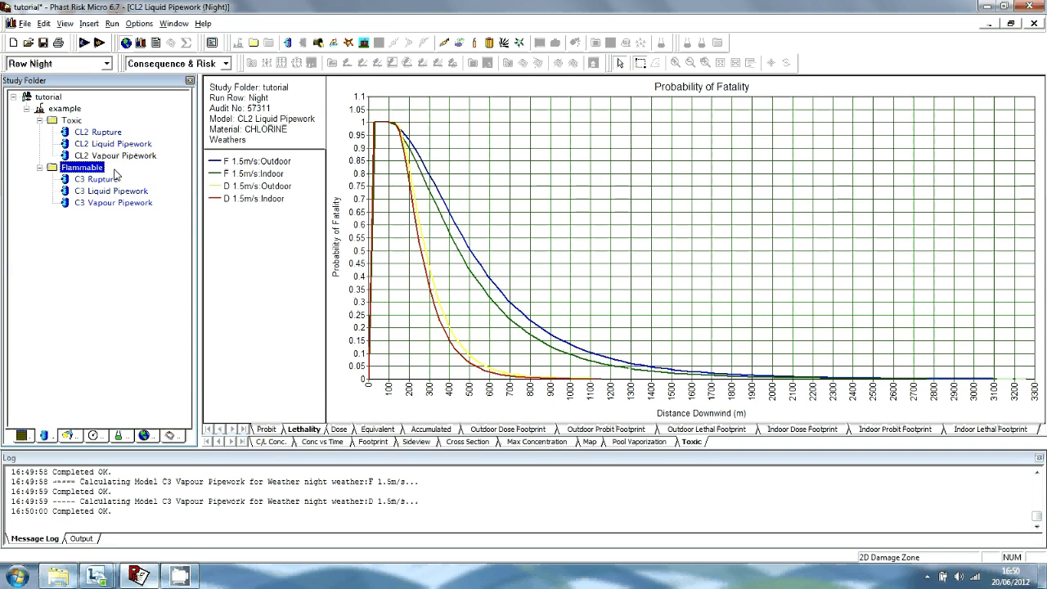
pyautogui.click(140, 43)
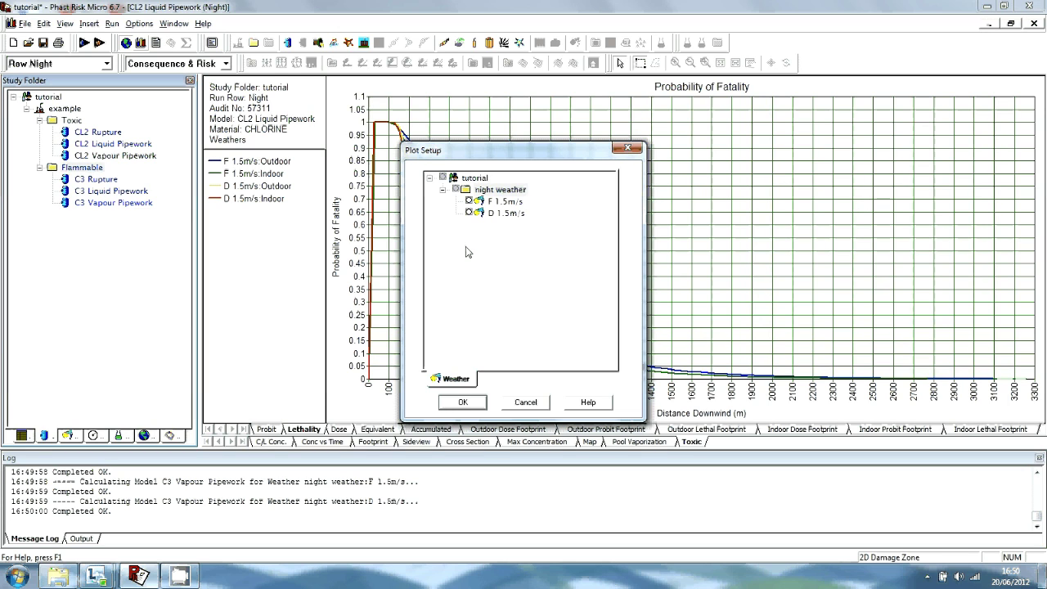
pyautogui.click(469, 200)
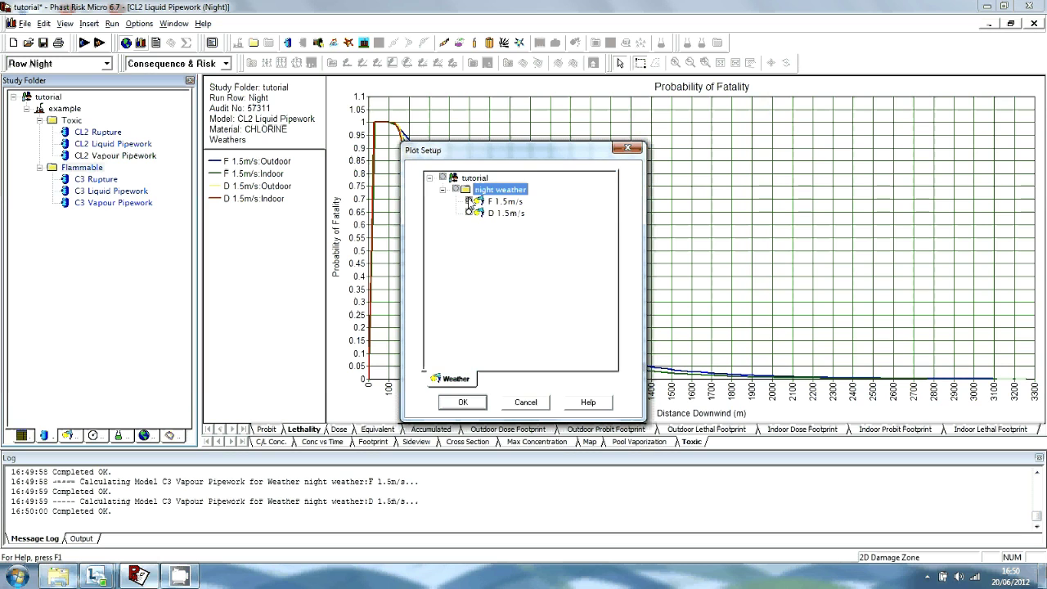
pyautogui.click(463, 402)
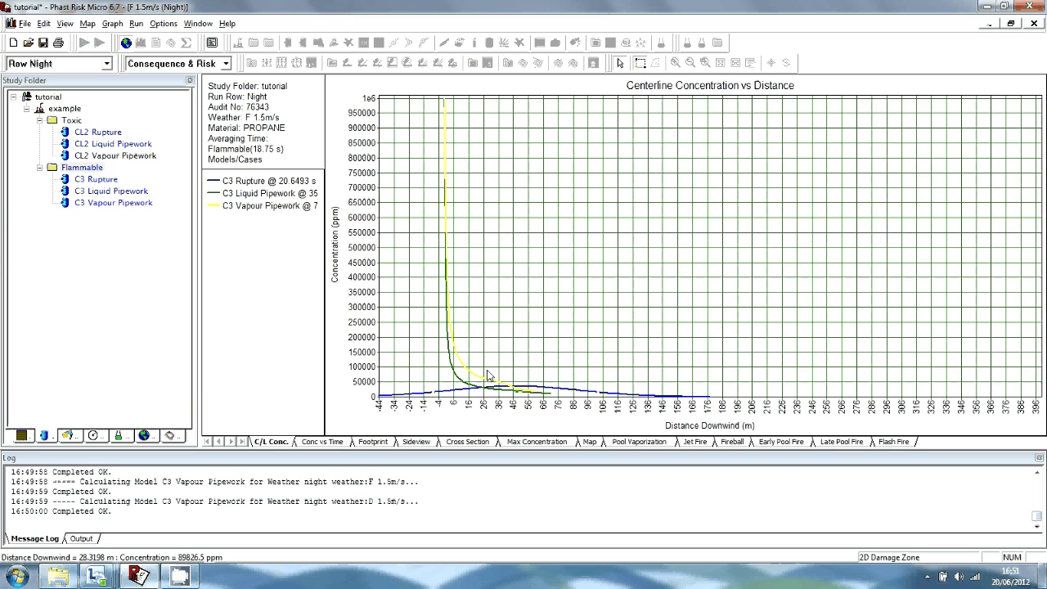
# Examine the jet fire graphs for radiation against distance, intensity radii and lethality radii
pyautogui.click(697, 443)
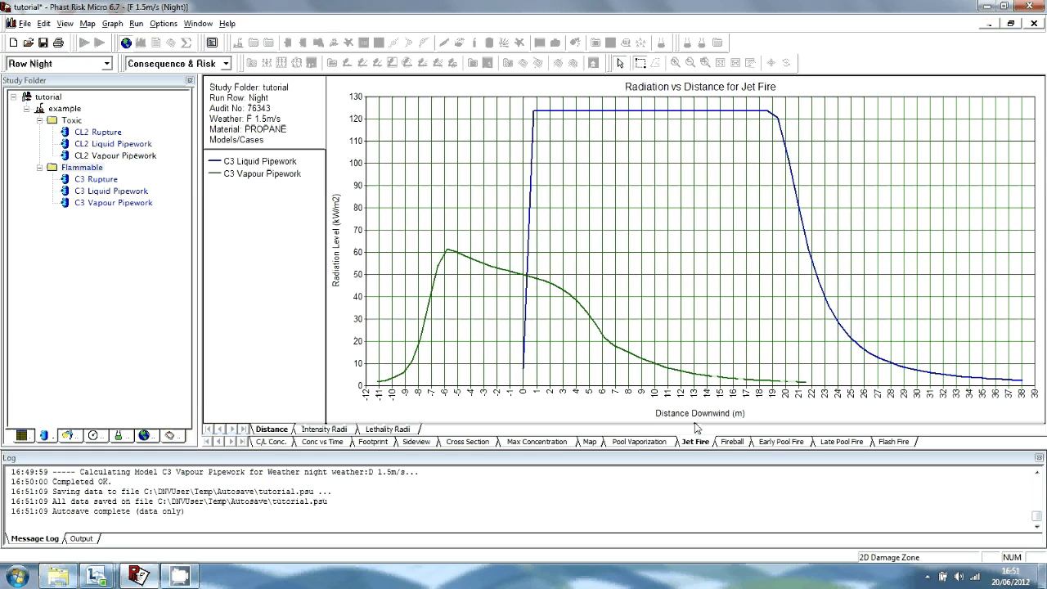
pyautogui.click(338, 430)
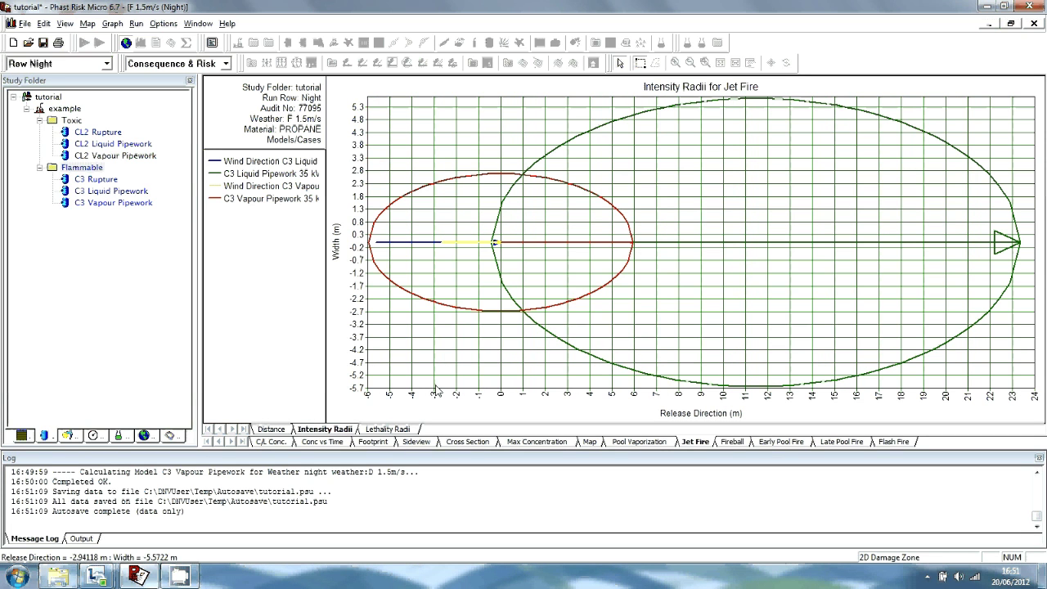
pyautogui.click(381, 430)
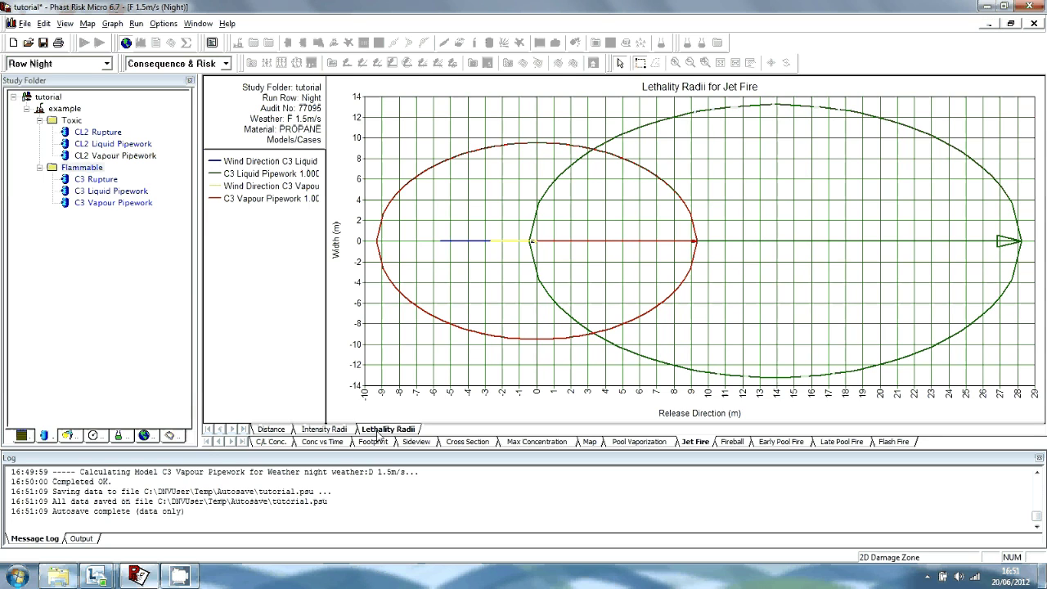
# Examine the fireball radiation, intensity radii and lethality radii graphs, and the flash fire envelope
pyautogui.click(731, 443)
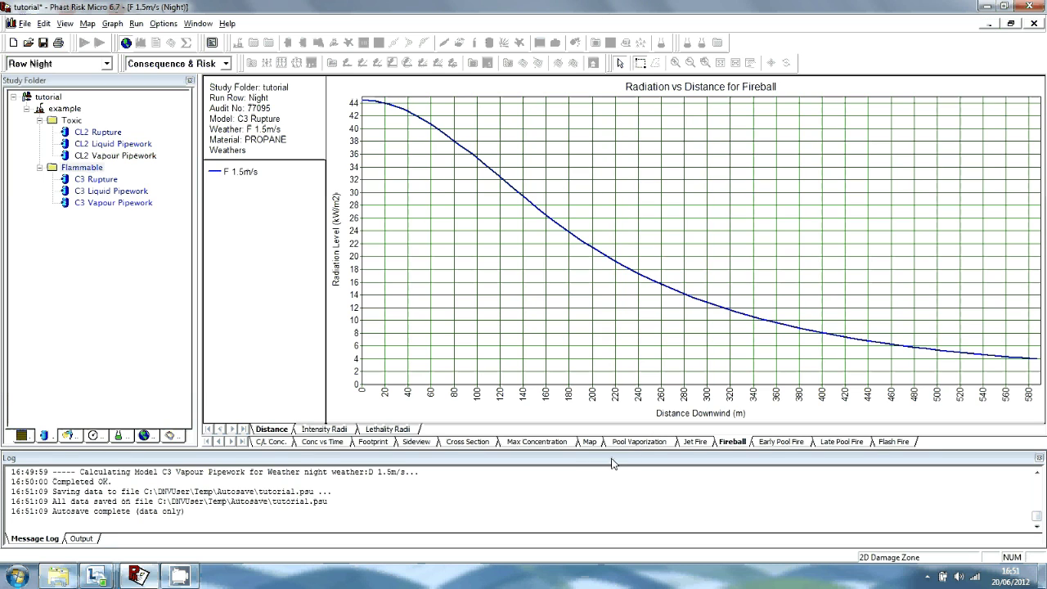
pyautogui.click(339, 431)
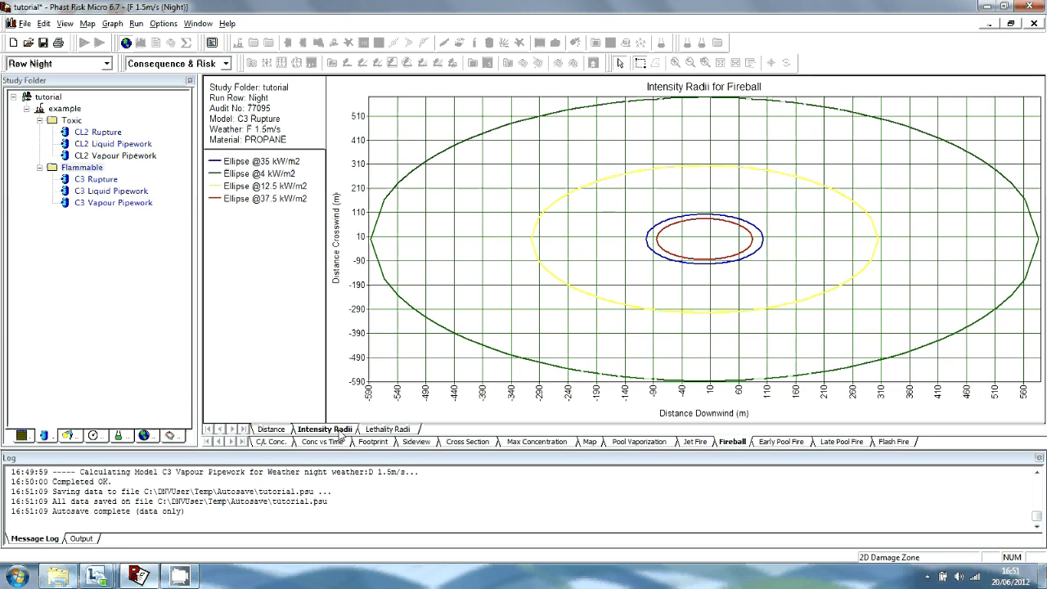
pyautogui.click(381, 432)
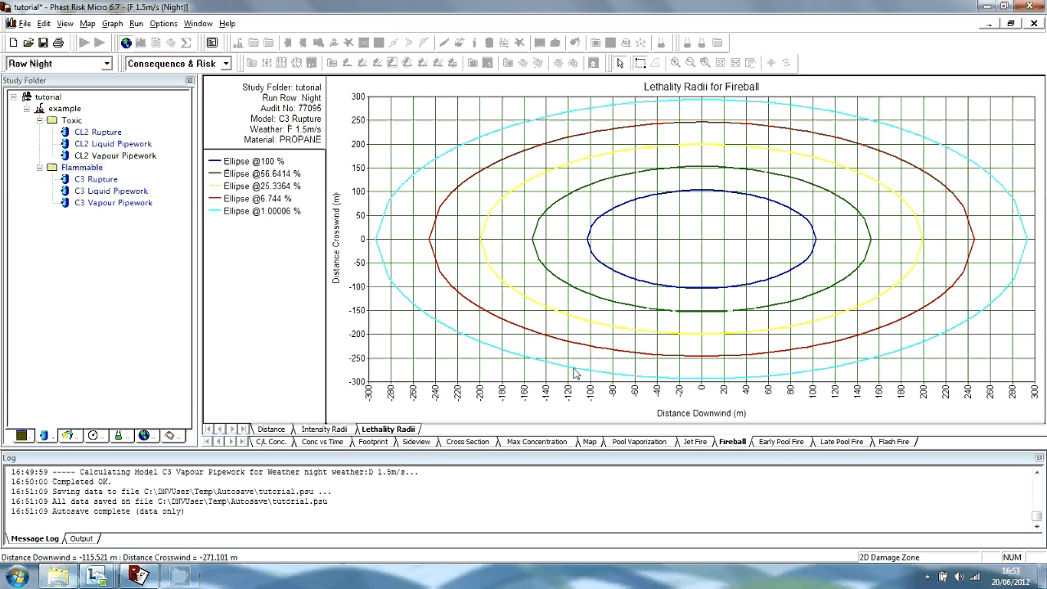
pyautogui.click(896, 442)
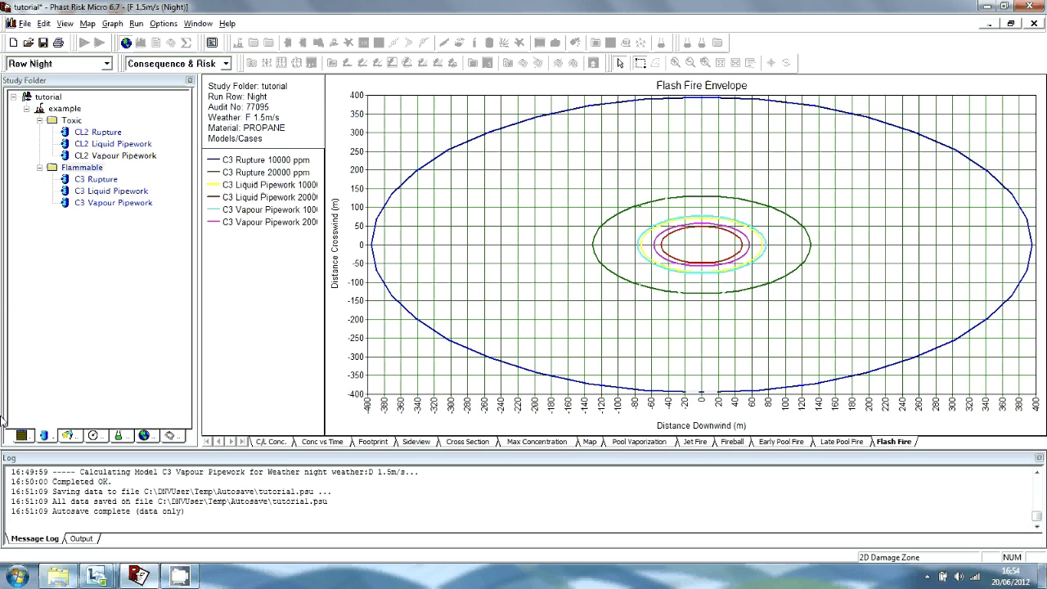
# Insert a new folder named Tank Wagon under the example node of the study
pyautogui.rightClick(71, 108)
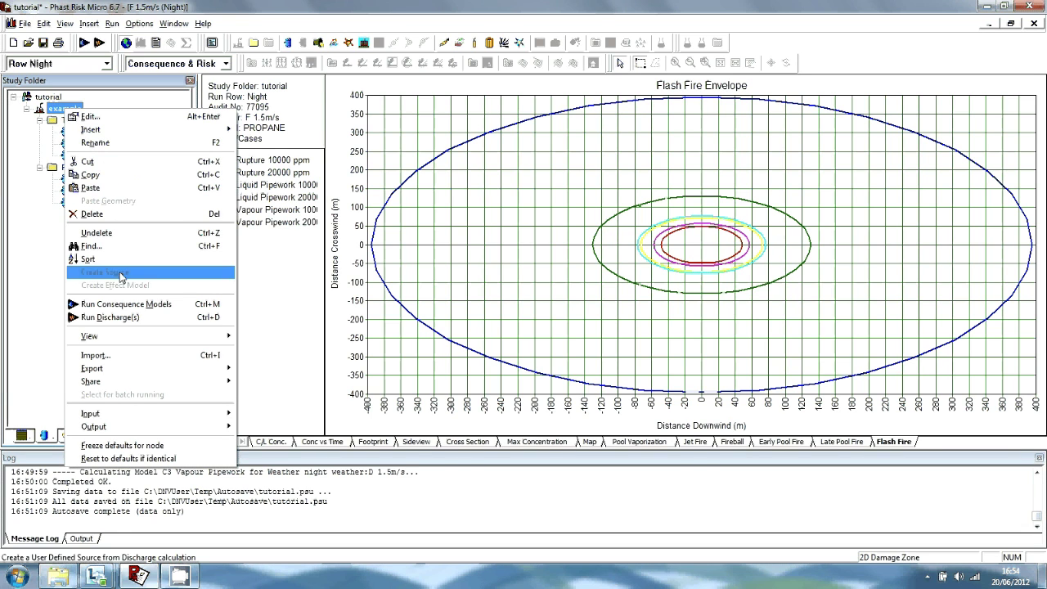
pyautogui.click(28, 239)
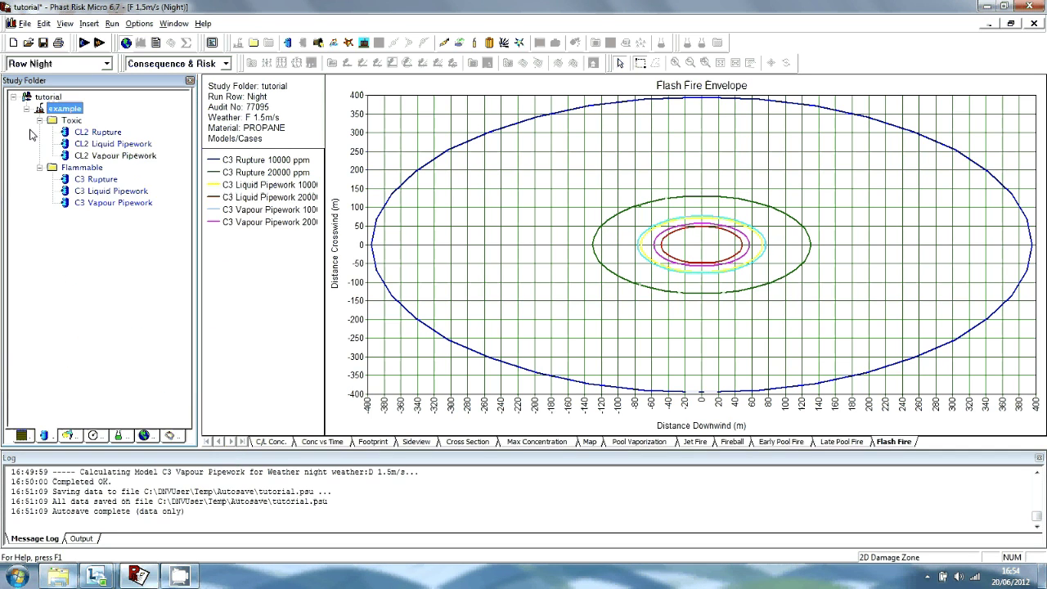
pyautogui.rightClick(60, 107)
pyautogui.moveTo(99, 131)
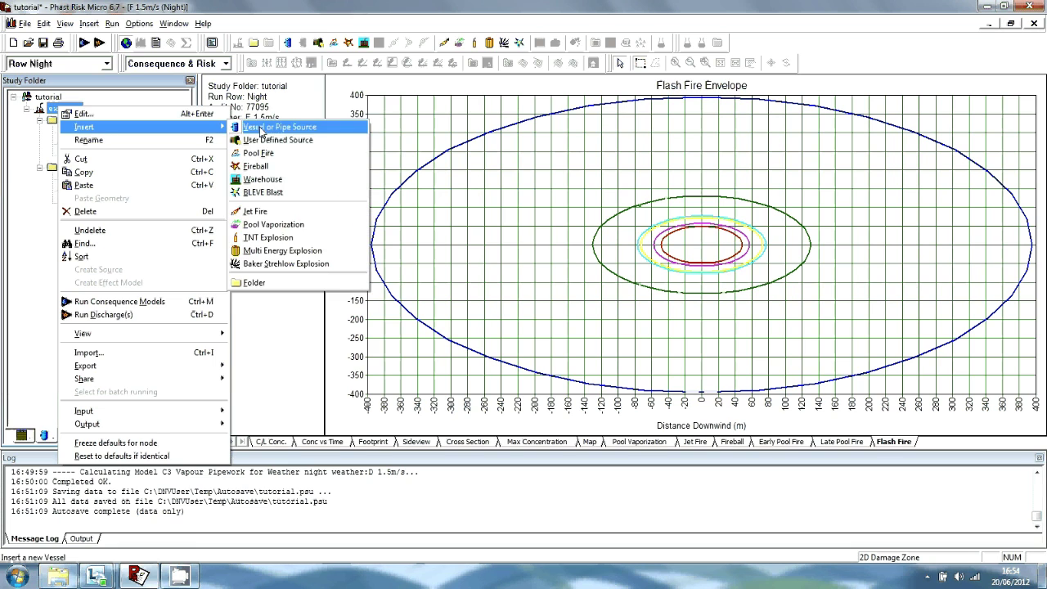
pyautogui.click(282, 284)
pyautogui.press('BackSpace')
pyautogui.write('Tan')
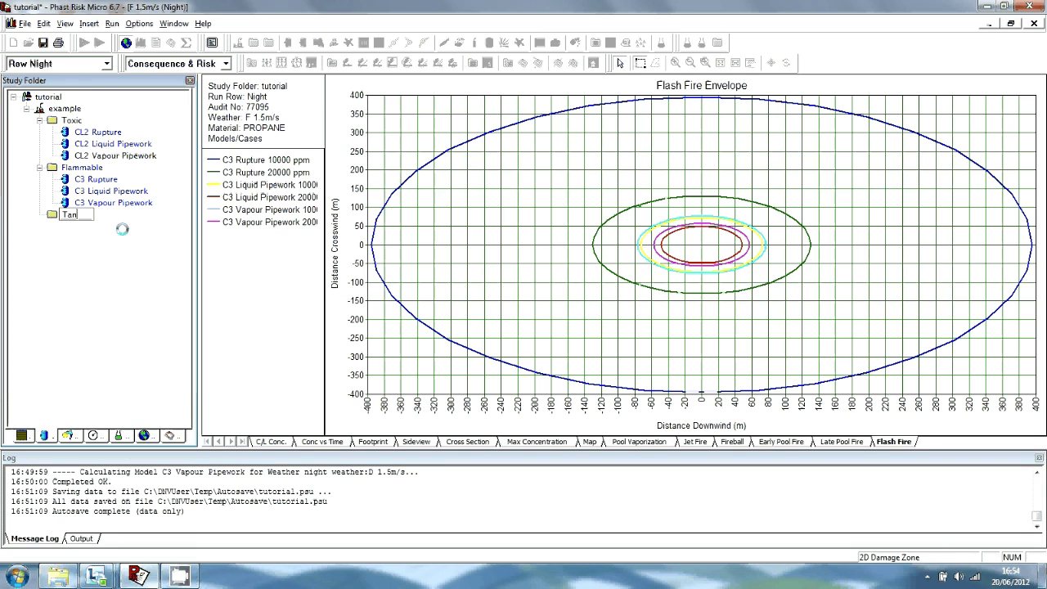
pyautogui.write('k Wagon')
pyautogui.press('Return')
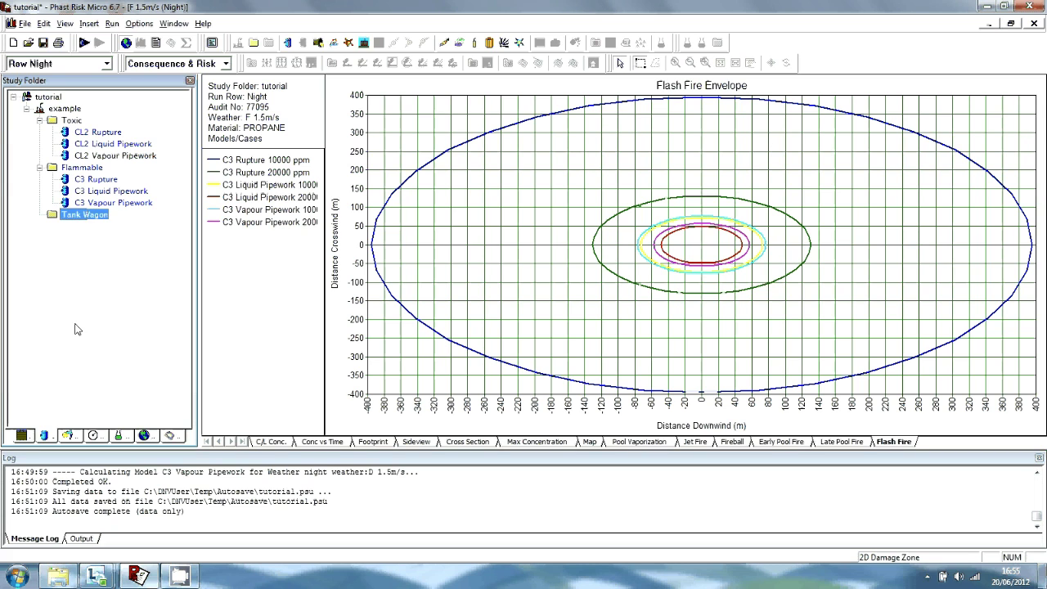
# Copy the C3 Rupture model from the Flammable folder into the Tank Wagon folder
pyautogui.rightClick(98, 180)
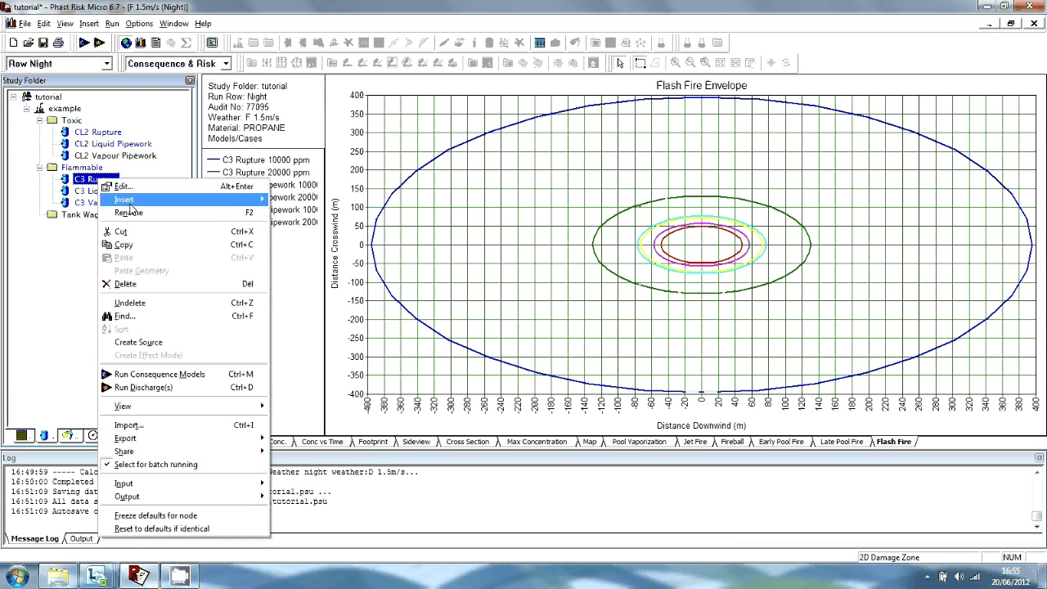
pyautogui.click(130, 245)
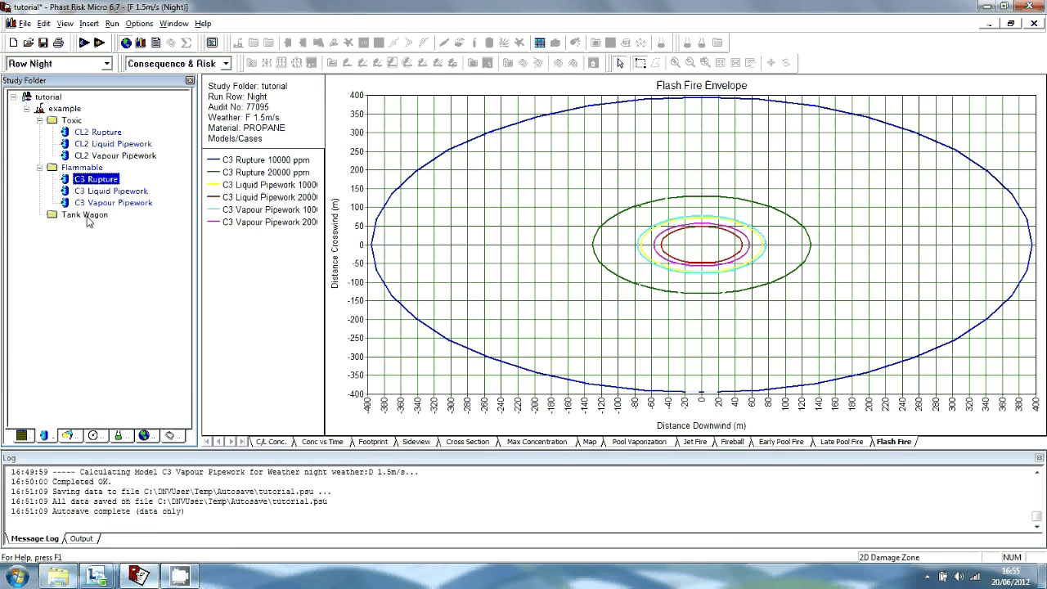
pyautogui.click(85, 217)
pyautogui.rightClick(85, 219)
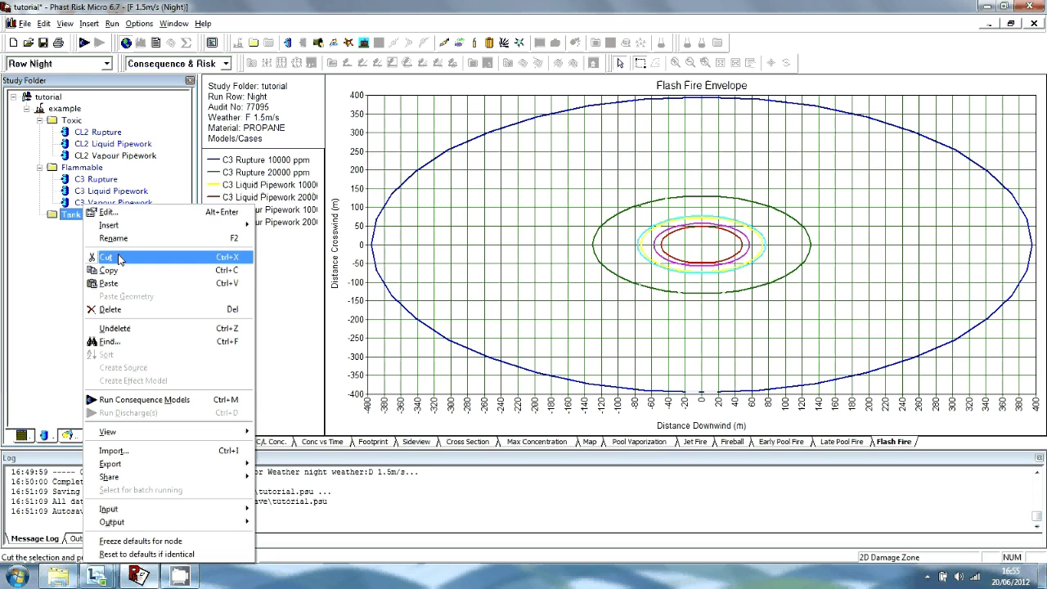
pyautogui.click(108, 283)
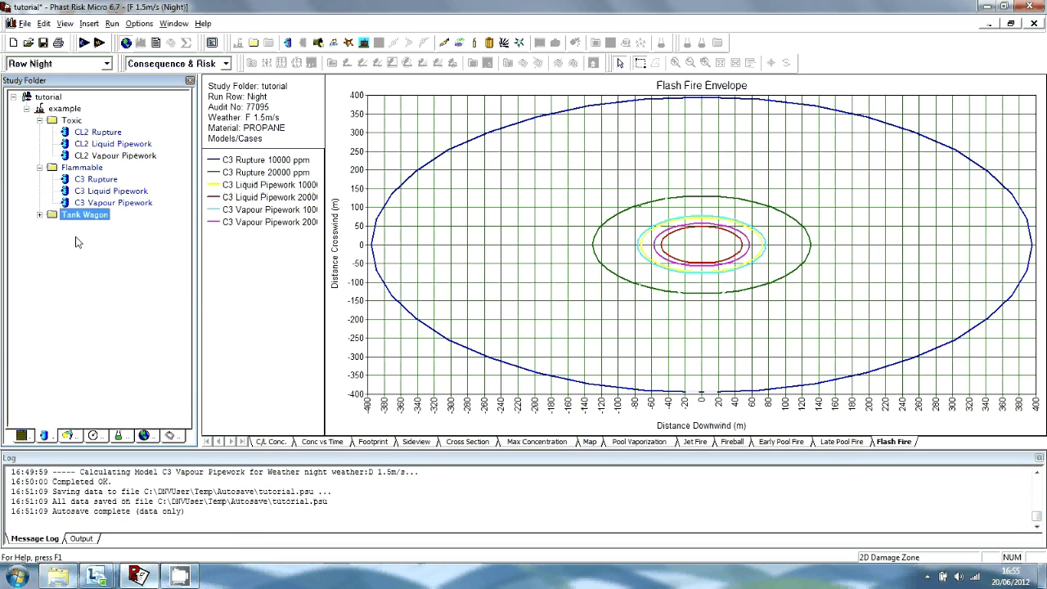
pyautogui.click(40, 215)
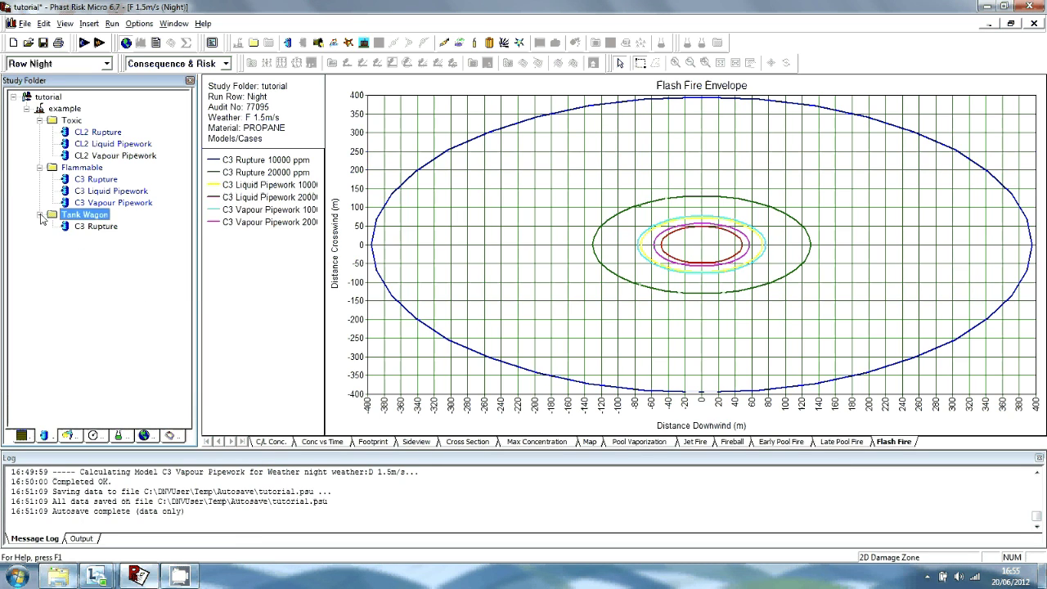
# Rename the C3 Rupture copy in the Tank Wagon folder as Wagon Rupture
pyautogui.click(97, 228)
pyautogui.rightClick(97, 228)
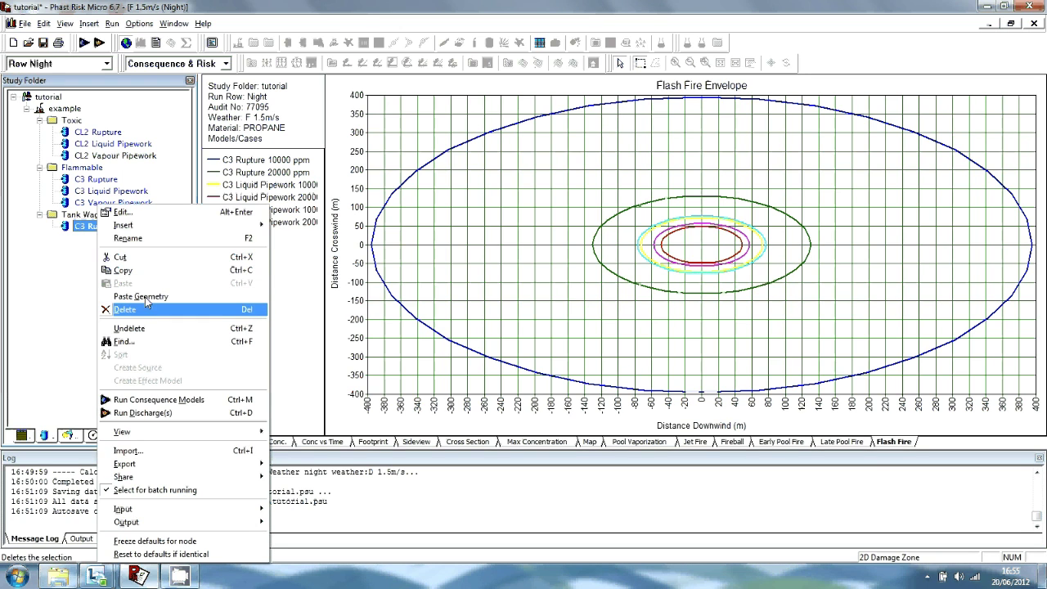
pyautogui.click(128, 239)
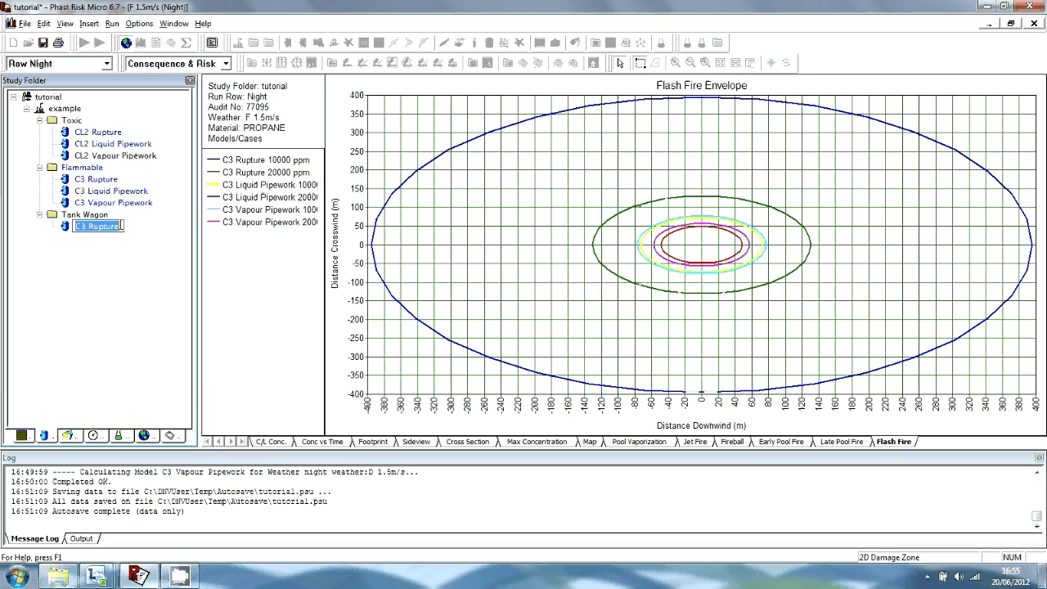
pyautogui.write('Wag')
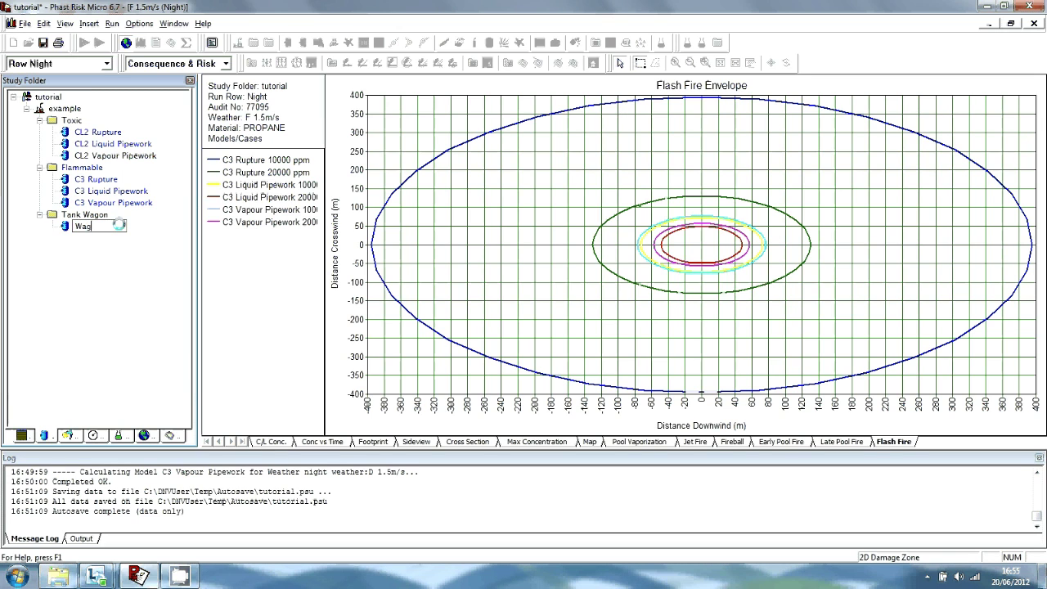
pyautogui.write('on Rupture')
pyautogui.click(60, 292)
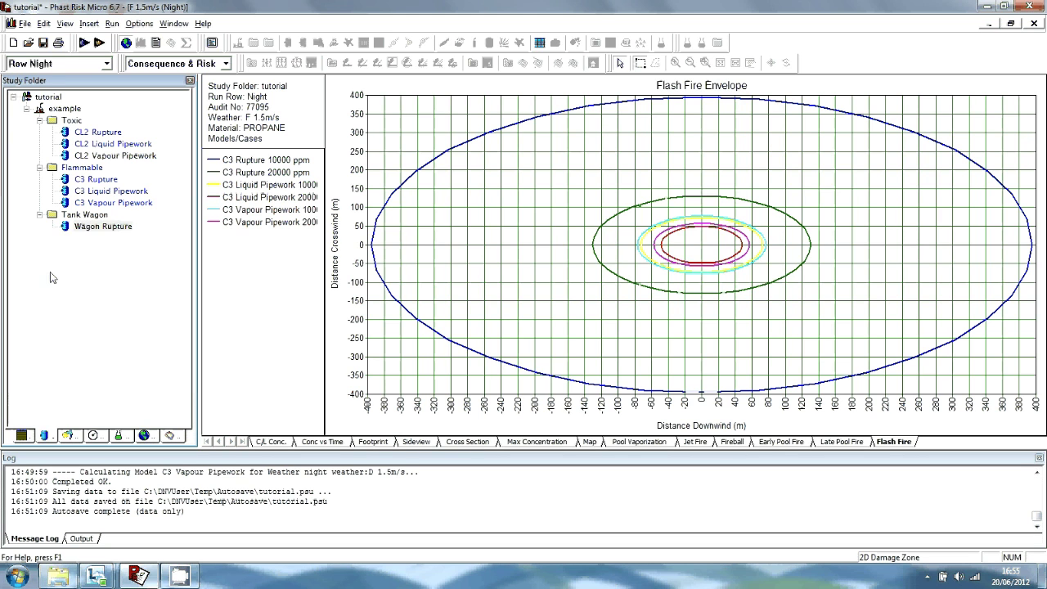
# Set the Wagon Rupture model's inventory volume to 43.2 m3 and its north coordinate to 435581 m
pyautogui.doubleClick(103, 226)
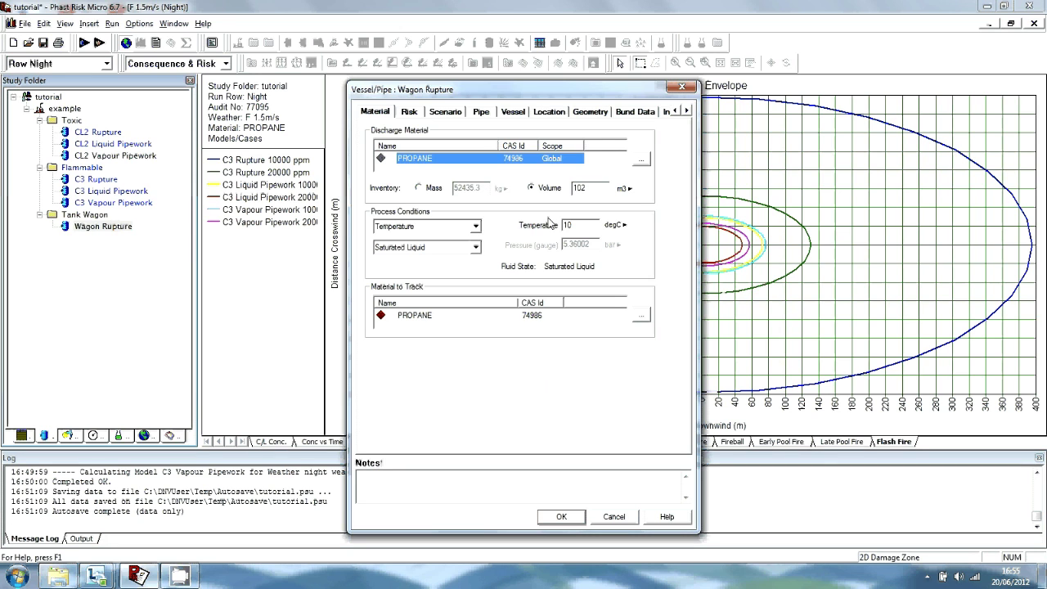
pyautogui.moveTo(592, 191); pyautogui.dragTo(563, 205)
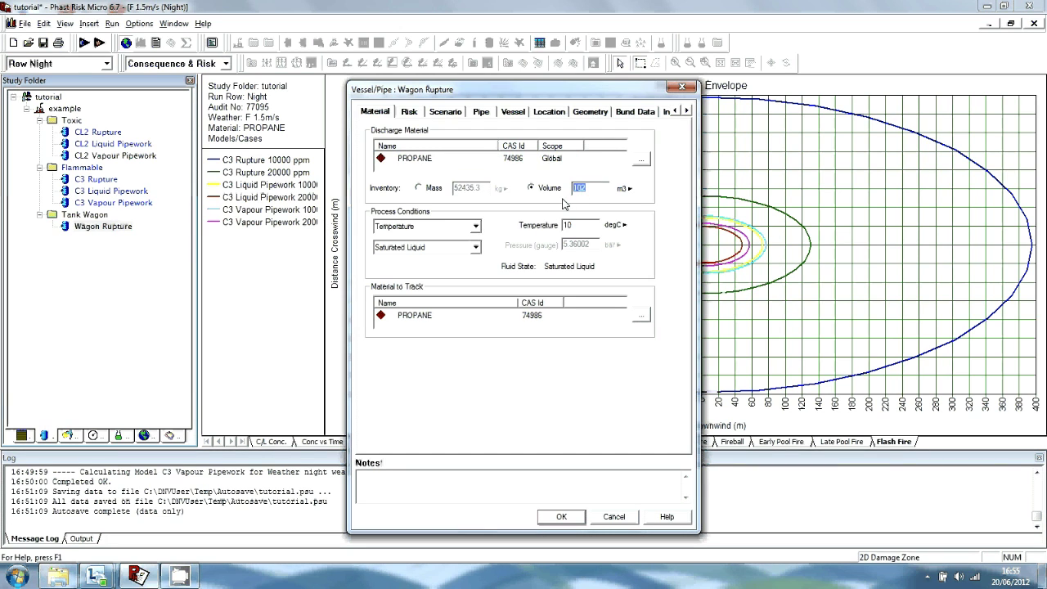
pyautogui.press('BackSpace')
pyautogui.write('43.2')
pyautogui.click(590, 112)
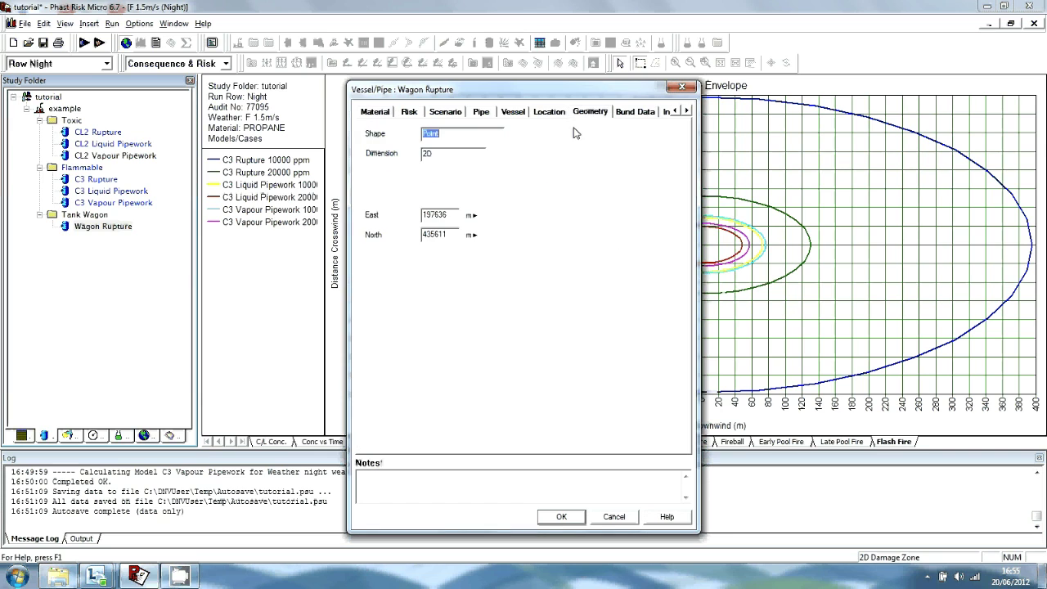
pyautogui.doubleClick(450, 234)
pyautogui.press('BackSpace')
pyautogui.write('435581')
# Set the Wagon Rupture model's release elevation to 1.8 m and accept its input data
pyautogui.click(551, 113)
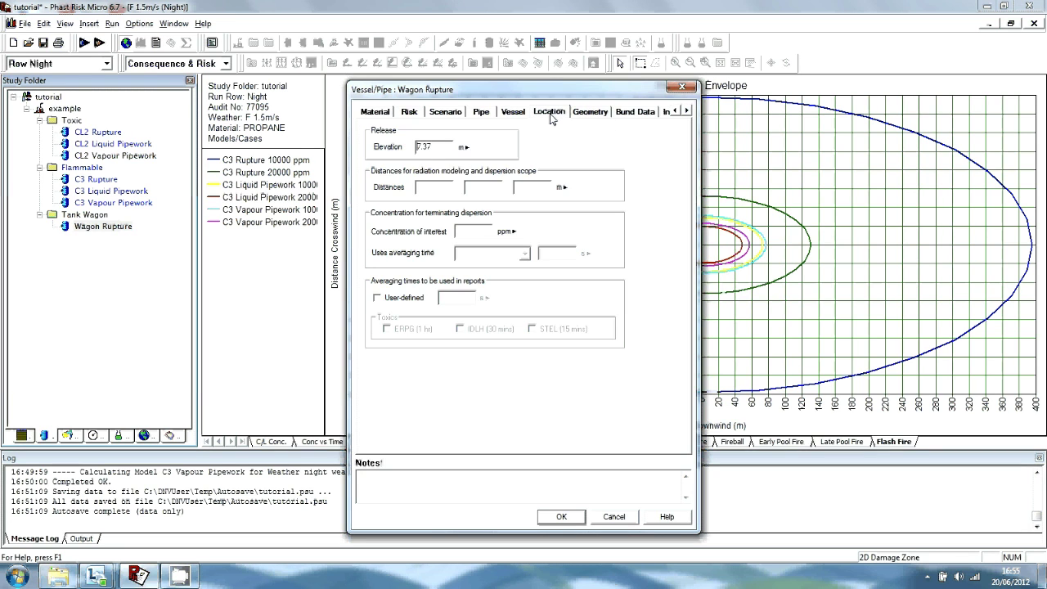
pyautogui.moveTo(434, 148); pyautogui.dragTo(402, 146)
pyautogui.write('1.8')
pyautogui.click(560, 516)
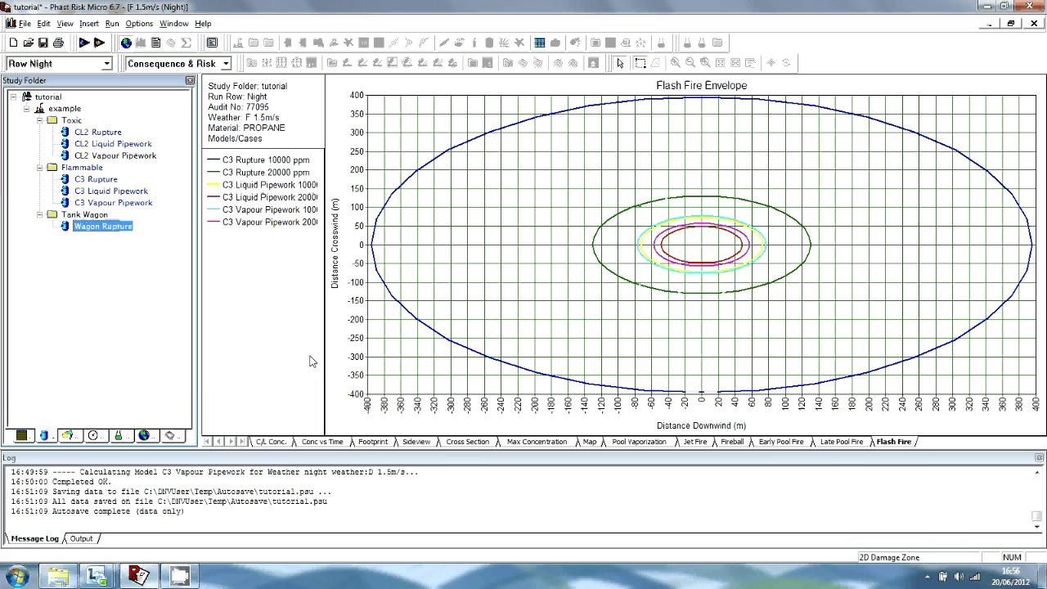
# Duplicate the Wagon Rupture model within the Tank Wagon folder
pyautogui.rightClick(110, 227)
pyautogui.click(144, 269)
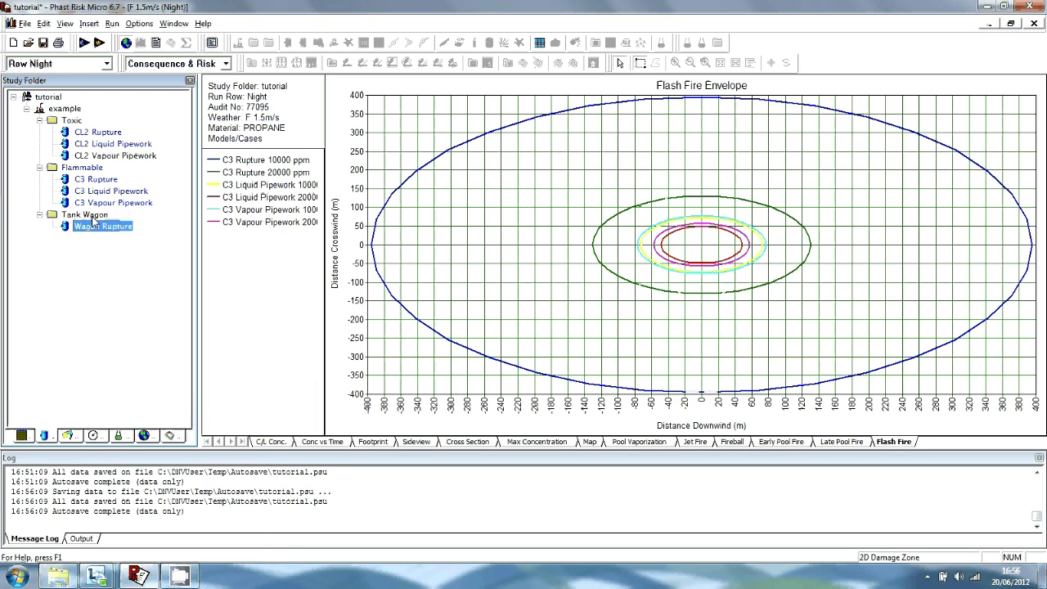
pyautogui.rightClick(92, 214)
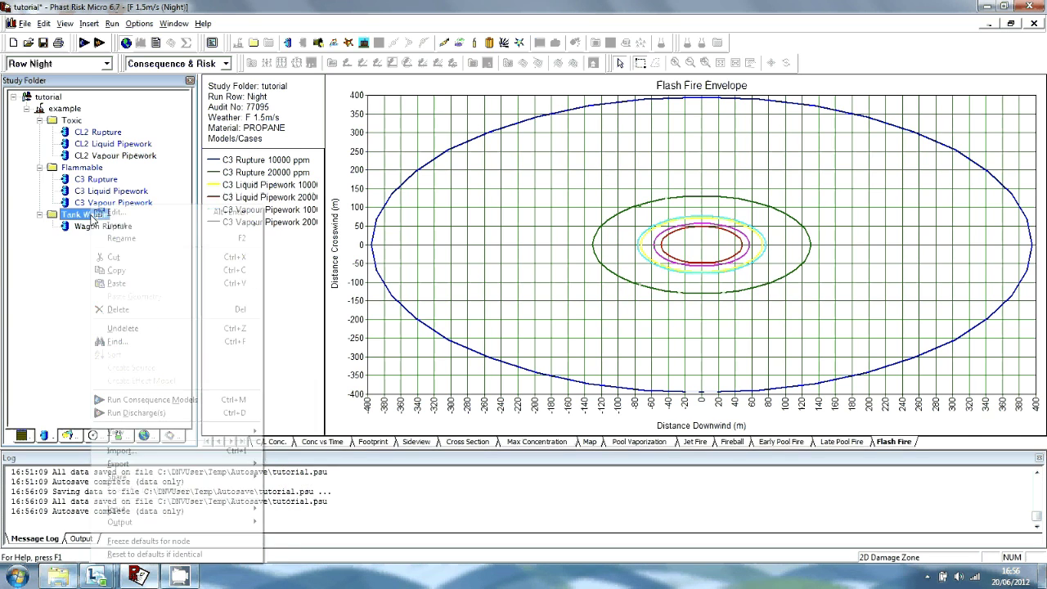
pyautogui.click(134, 283)
# Rename the duplicated Wagon Rupture model as Wagon Liquid Leak
pyautogui.rightClick(104, 243)
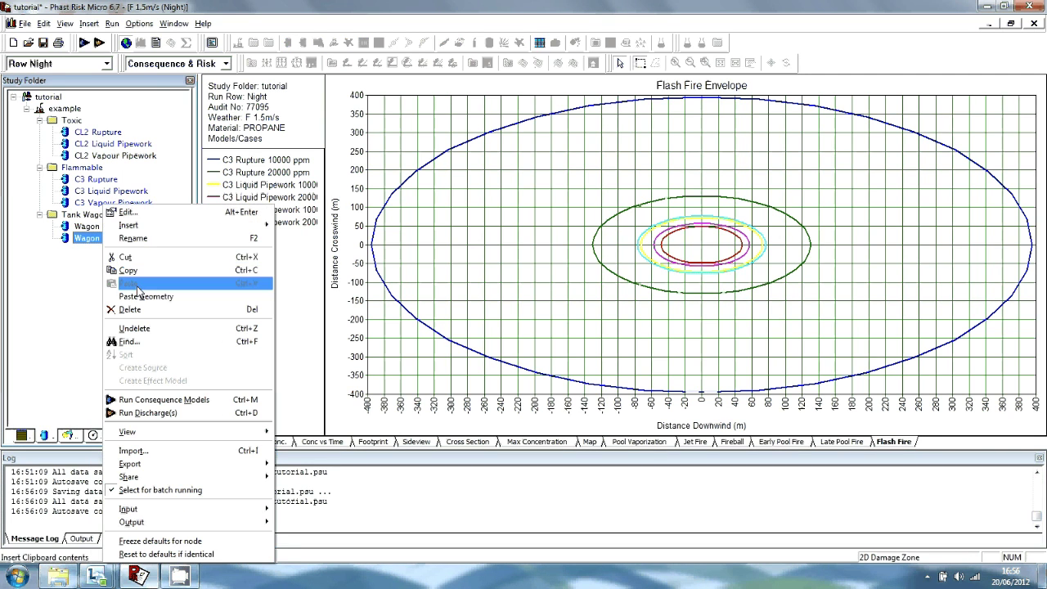
pyautogui.click(139, 240)
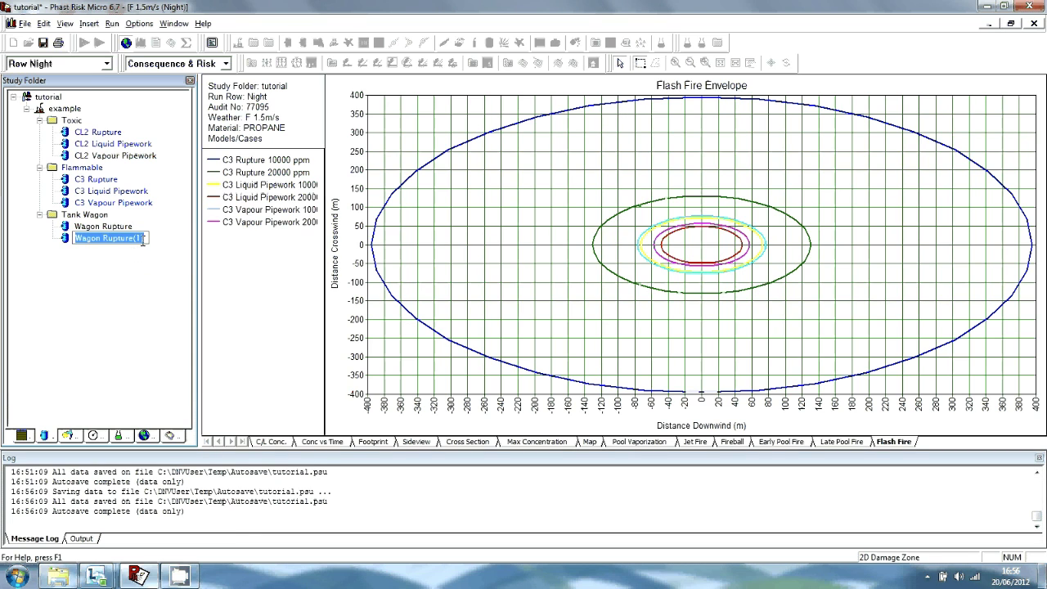
pyautogui.click(144, 238)
pyautogui.press('BackSpace')
pyautogui.press('BackSpace')
pyautogui.press('BackSpace')
pyautogui.press('BackSpace')
pyautogui.press('BackSpace')
pyautogui.press('BackSpace')
pyautogui.press('BackSpace')
pyautogui.press('BackSpace')
pyautogui.press('BackSpace')
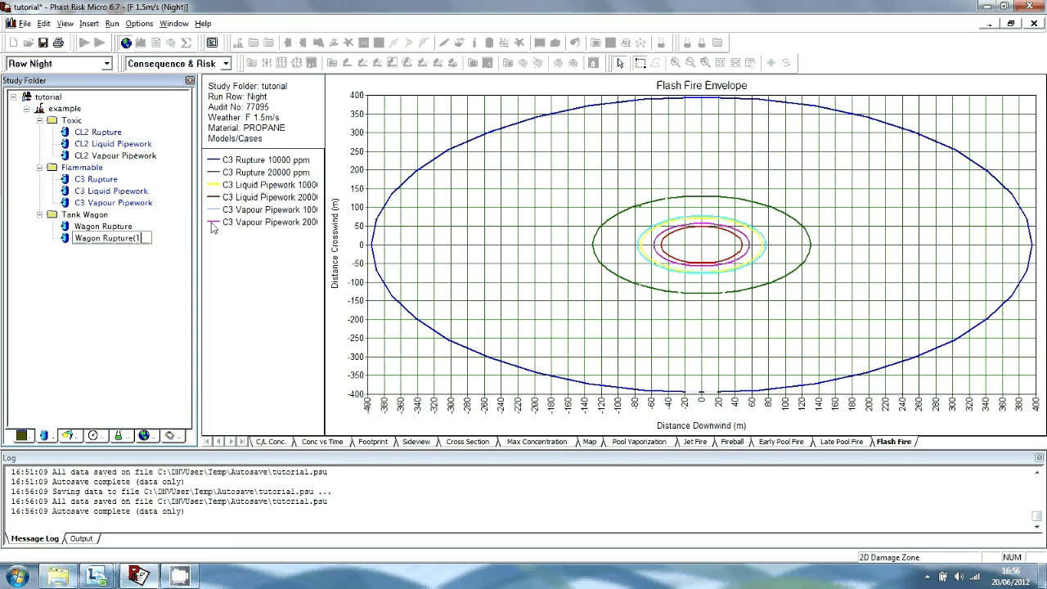
pyautogui.press('BackSpace')
pyautogui.write('Liqu')
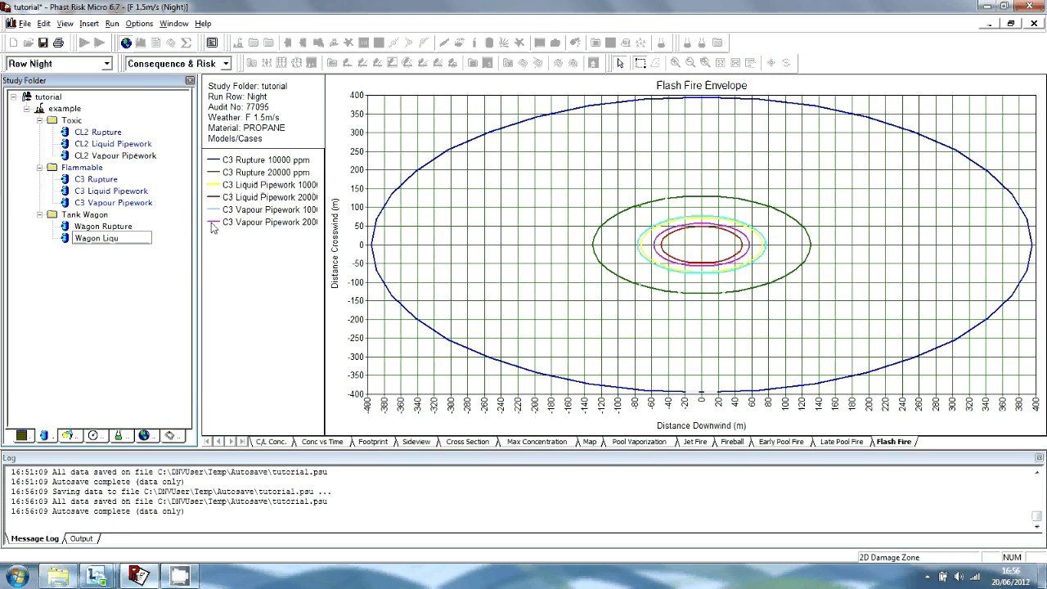
pyautogui.press('BackSpace')
pyautogui.write('uid Leak')
pyautogui.press('Return')
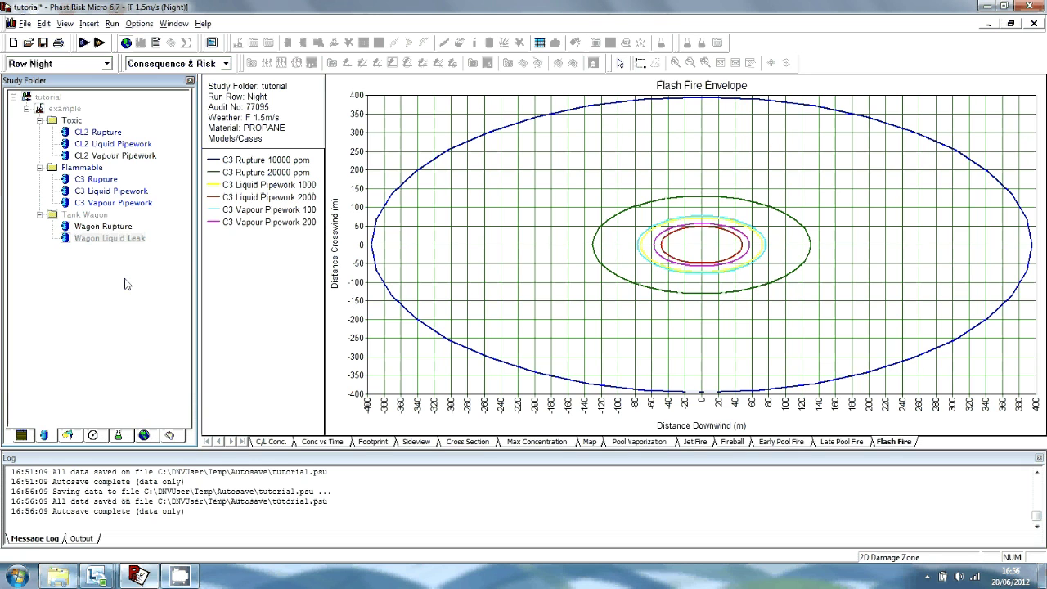
# Change the Wagon Liquid Leak scenario type to Leak, switch the hole diameter's unit and enter a diameter of 1
pyautogui.doubleClick(119, 238)
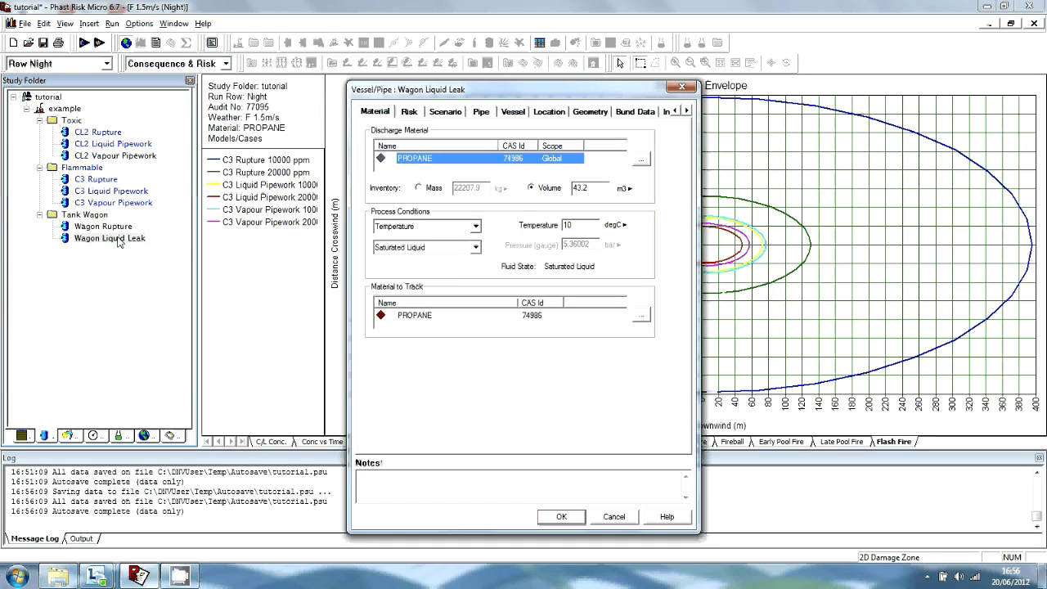
pyautogui.click(442, 113)
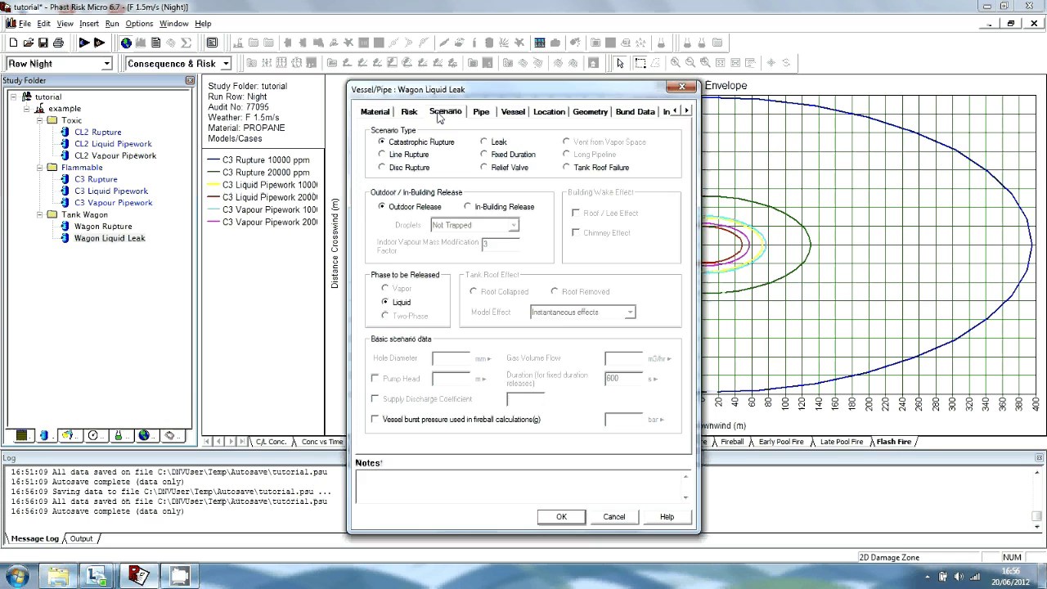
pyautogui.click(485, 142)
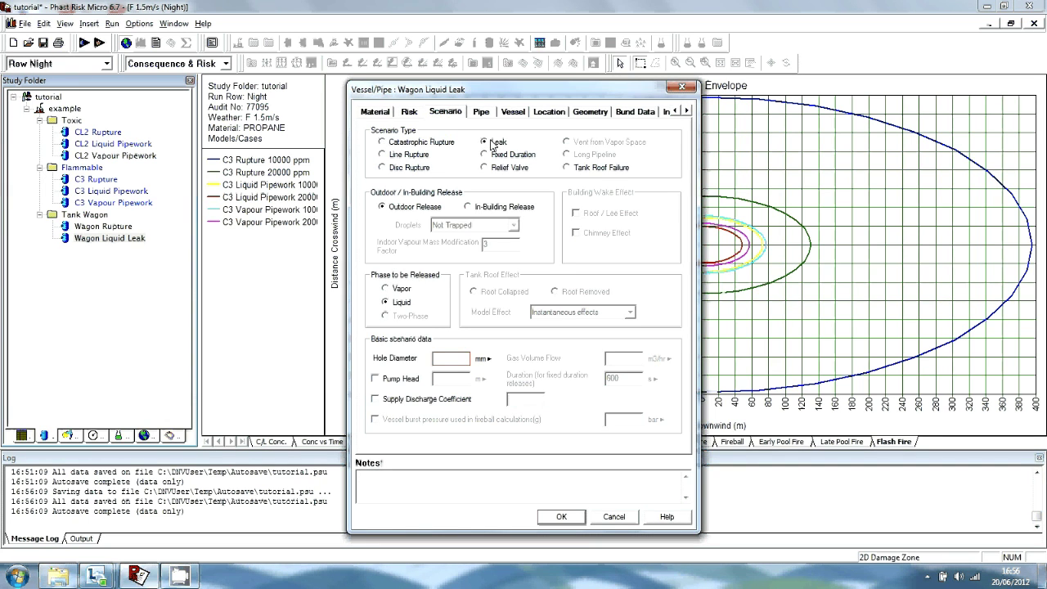
pyautogui.click(487, 360)
pyautogui.click(511, 371)
pyautogui.click(454, 358)
pyautogui.write('1')
# Set the Wagon Liquid Leak model's tank head to 1.95 m and its release elevation to 0.5 m
pyautogui.click(511, 112)
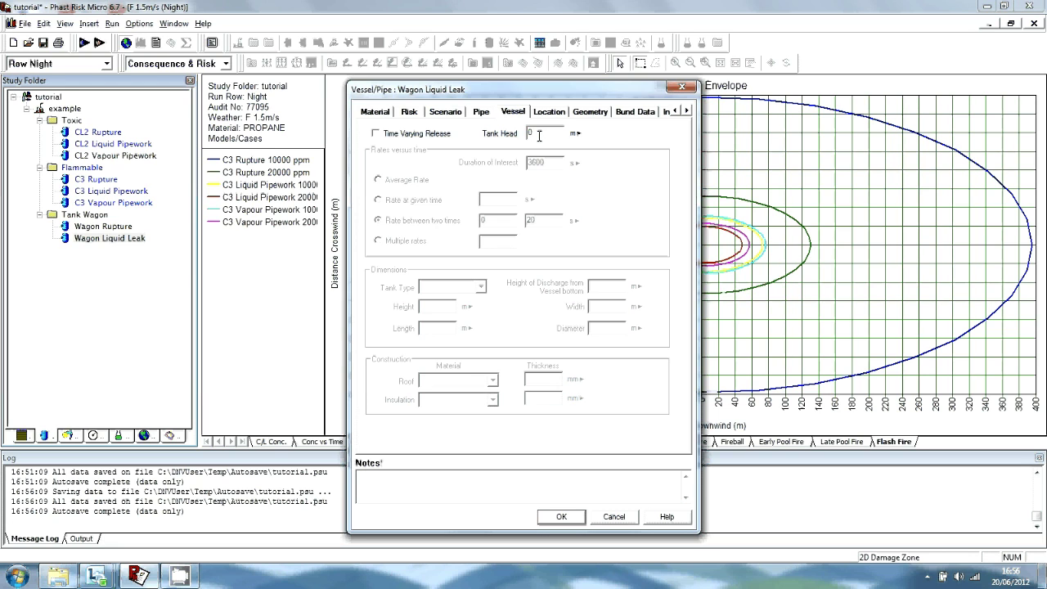
pyautogui.press('BackSpace')
pyautogui.write('1.95')
pyautogui.click(555, 116)
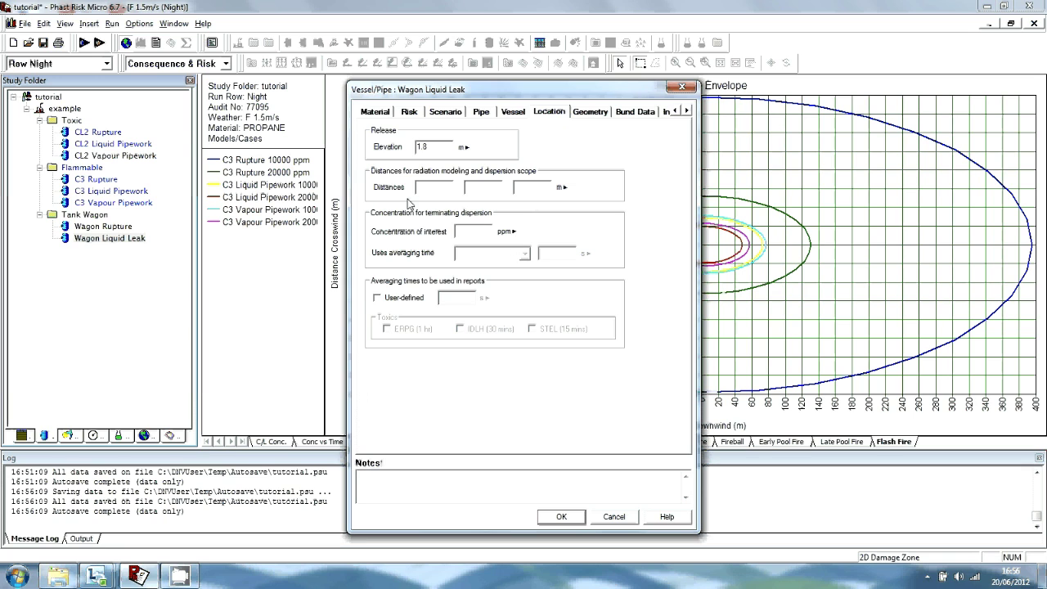
pyautogui.moveTo(442, 149); pyautogui.dragTo(361, 135)
pyautogui.write('0.5')
# Set the leak's outdoor release direction to Down - Impinging on the Ground and accept the model's input data
pyautogui.click(665, 113)
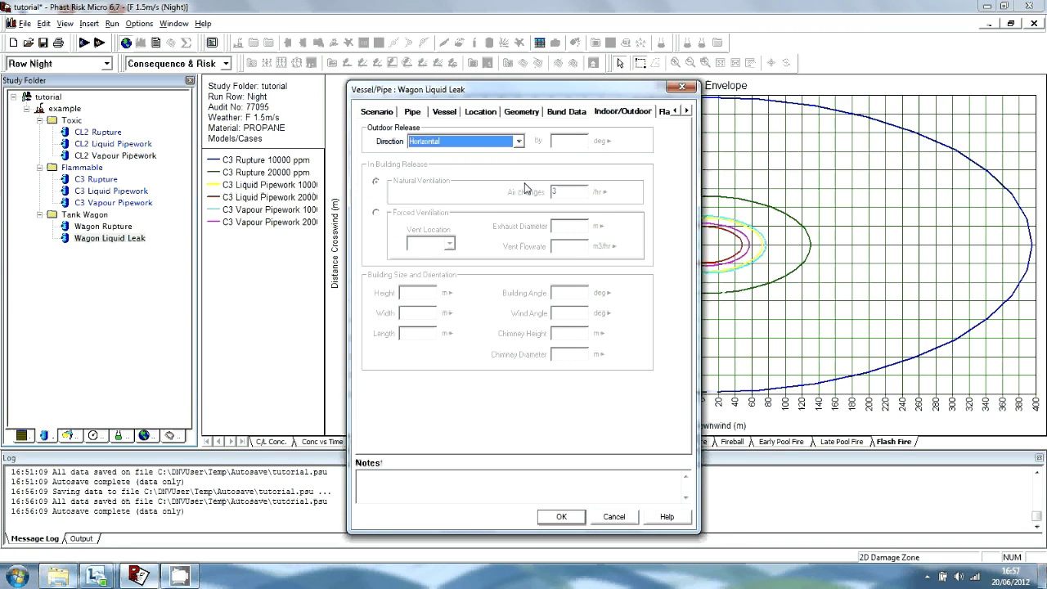
pyautogui.click(518, 143)
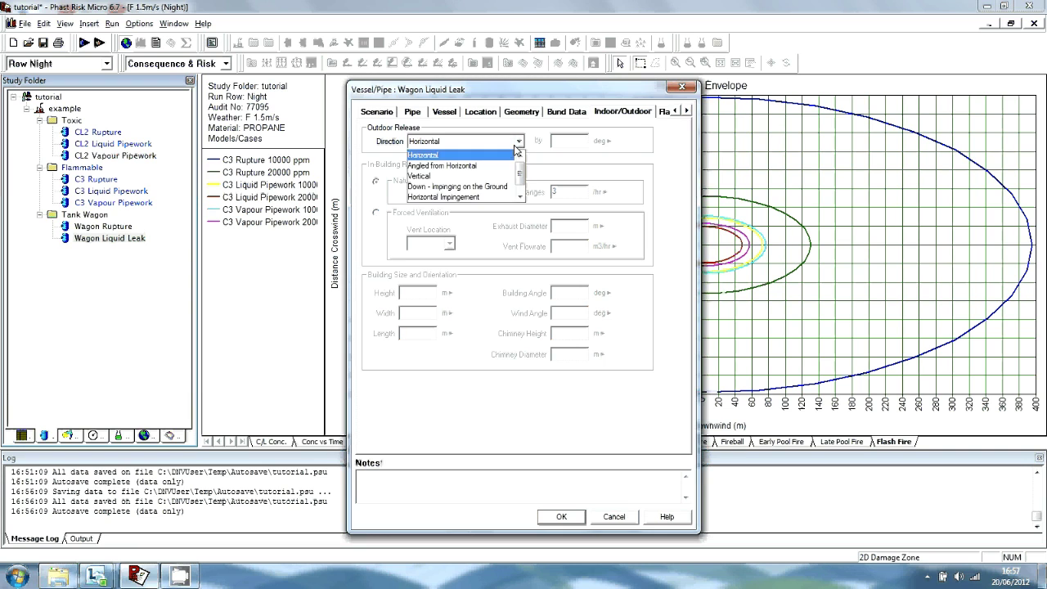
pyautogui.click(490, 187)
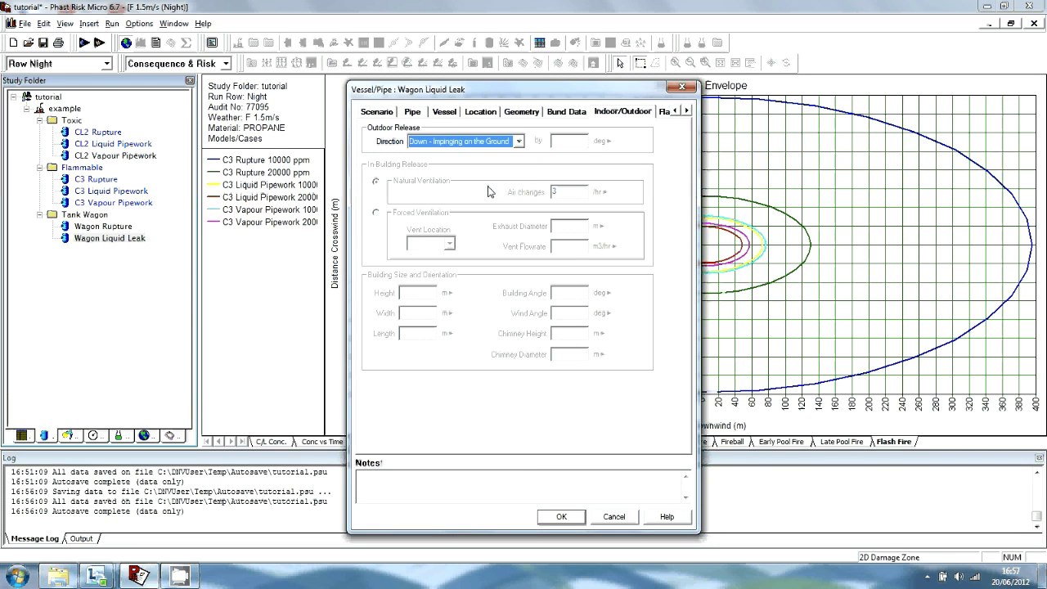
pyautogui.click(559, 518)
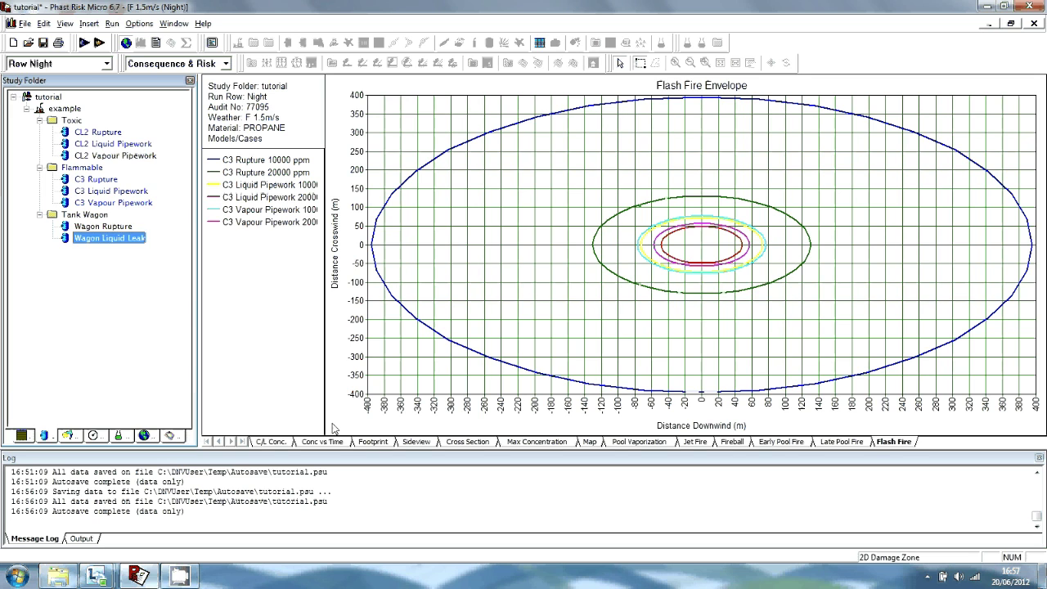
# Insert a fireball model with its default name into the Tank Wagon folder
pyautogui.rightClick(98, 215)
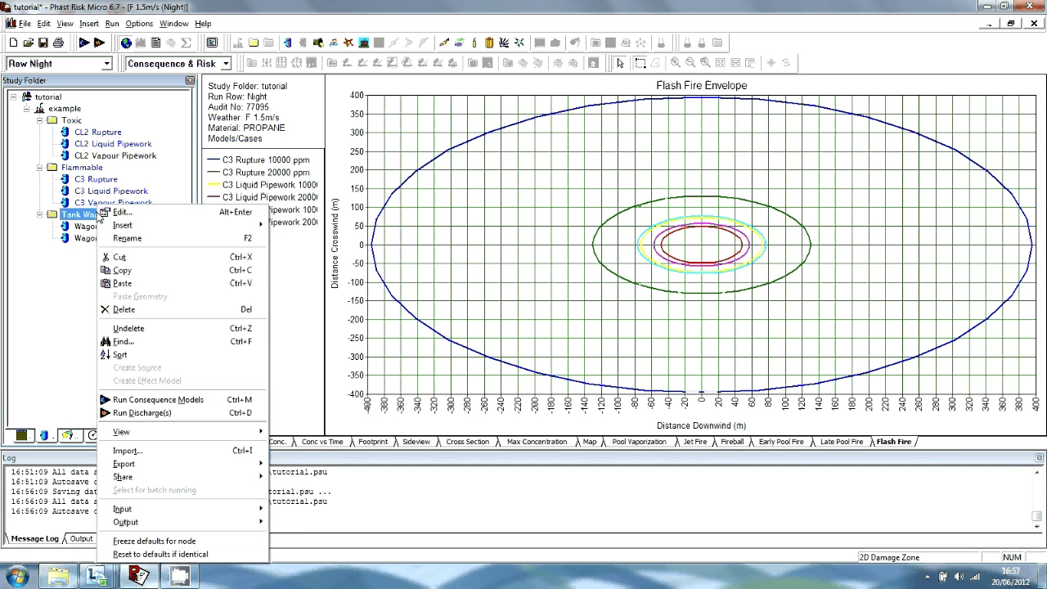
pyautogui.moveTo(123, 225)
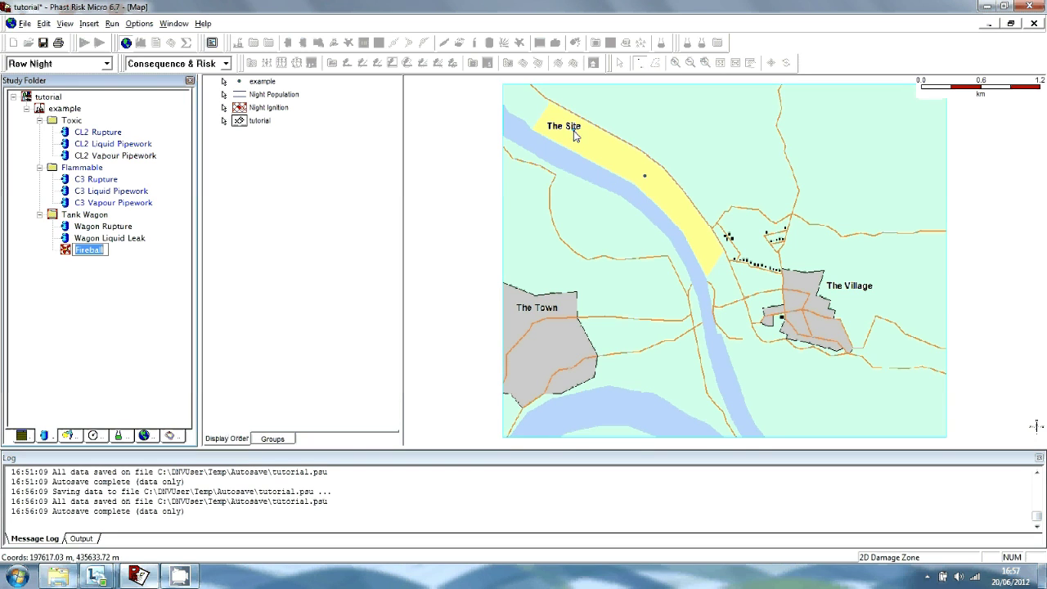
pyautogui.press('Return')
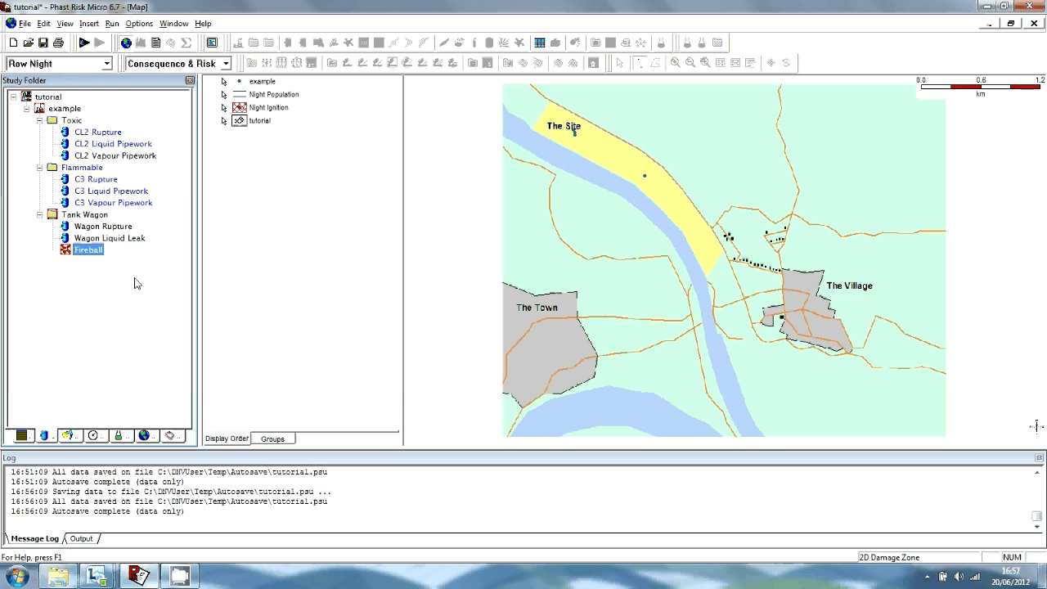
# Open the Fireball model's input data and assign PROPANE as its material
pyautogui.doubleClick(97, 249)
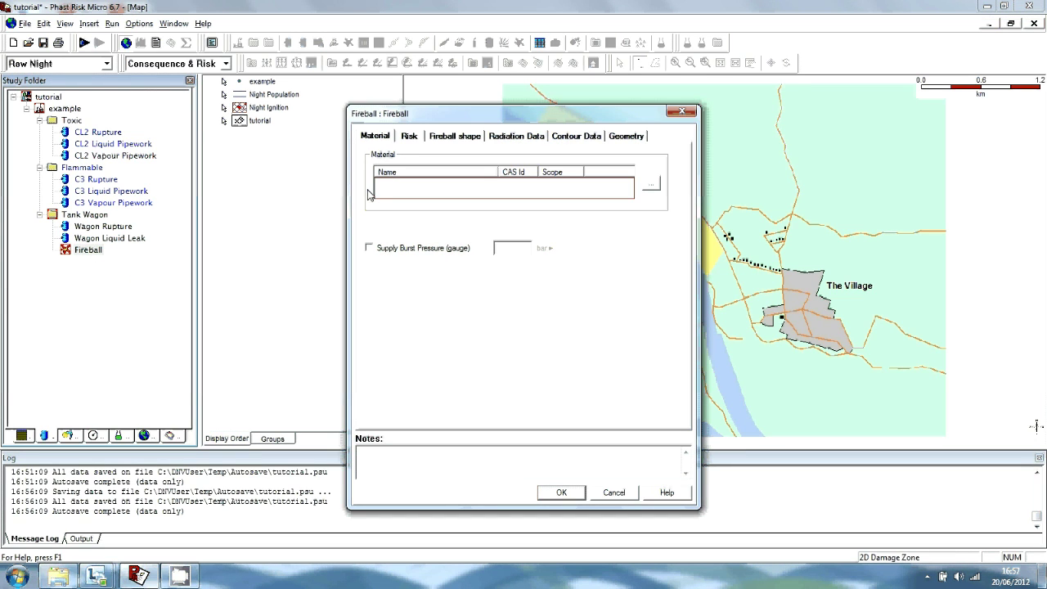
pyautogui.click(657, 191)
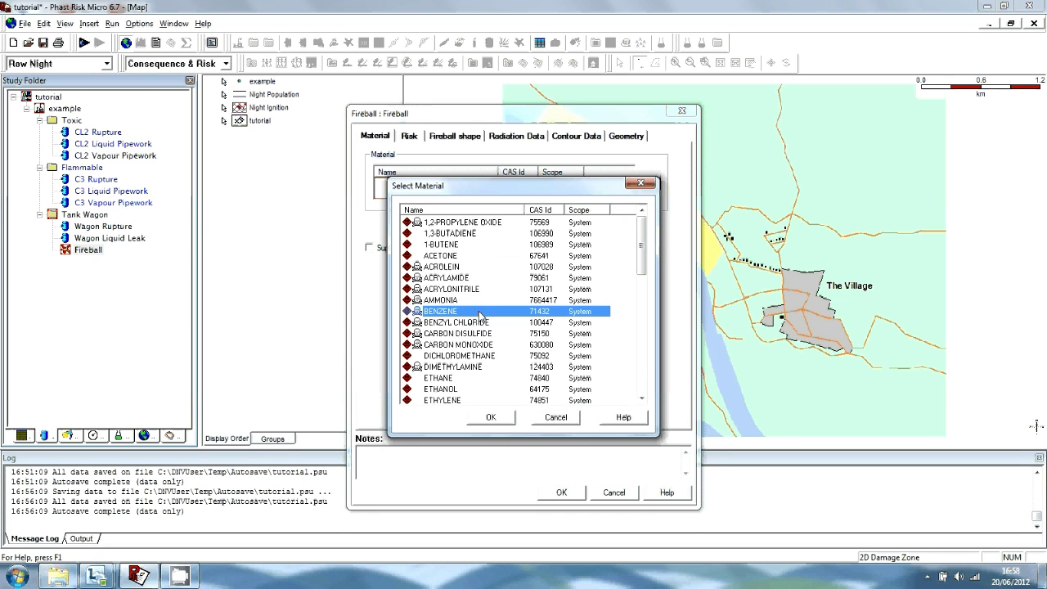
pyautogui.press('p')
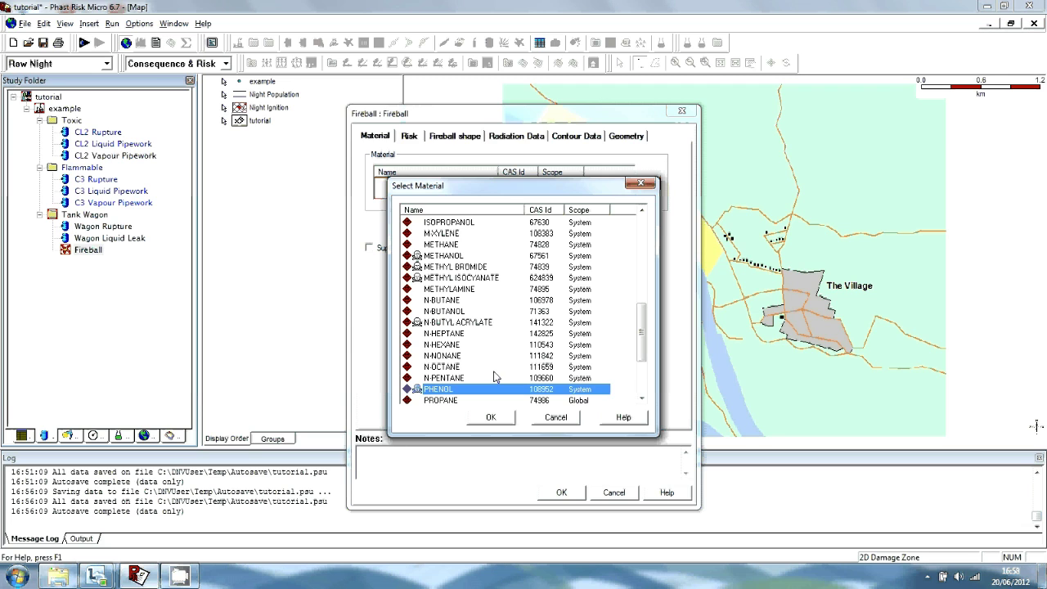
pyautogui.click(506, 400)
pyautogui.click(492, 418)
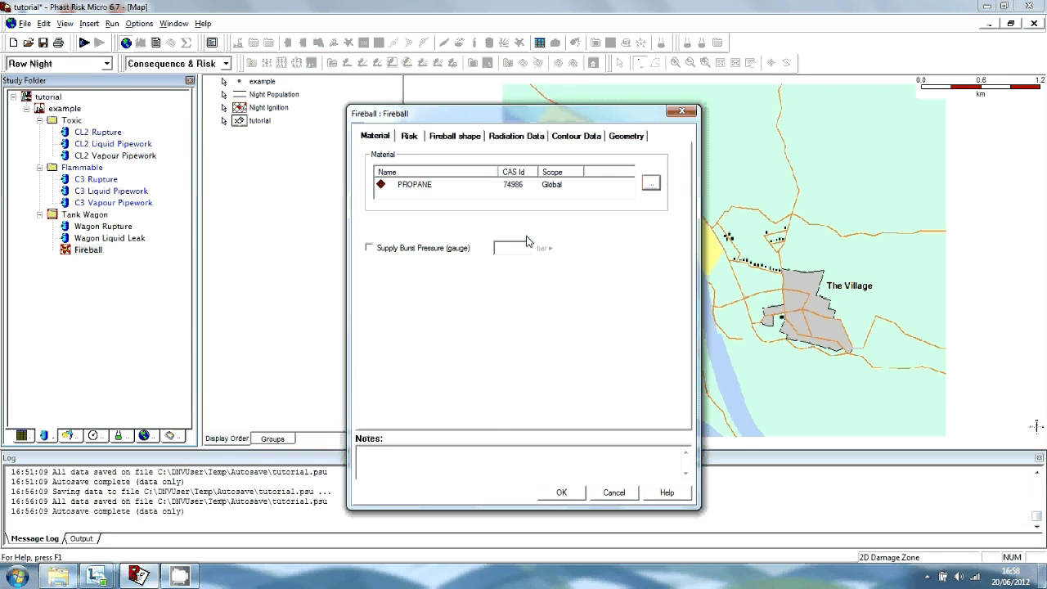
# Supply a gauge burst pressure of 8.57 bar for the Fireball model and set its event frequency to 10e-5 per average year
pyautogui.click(369, 248)
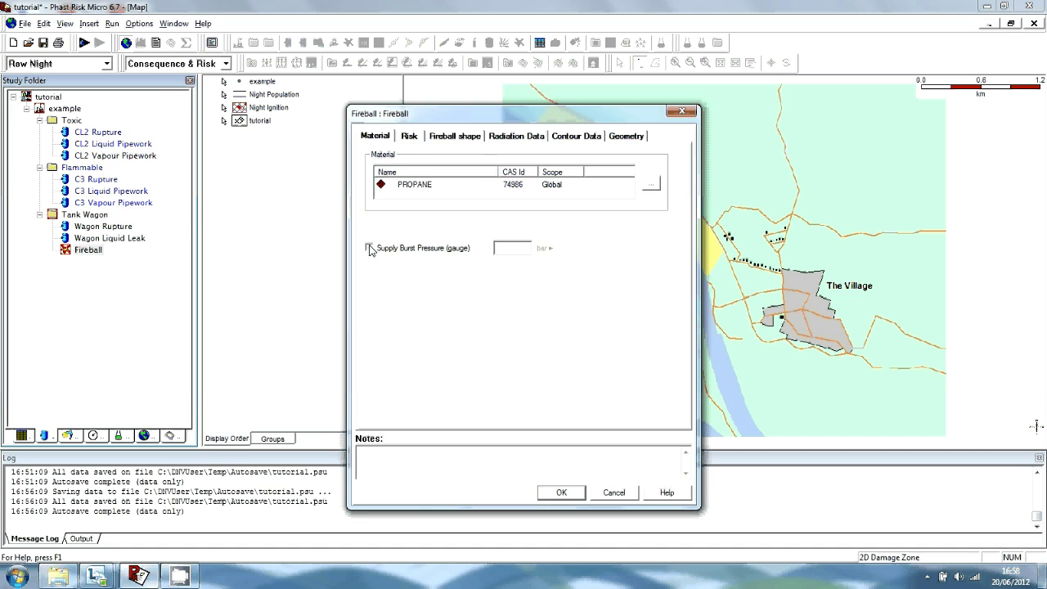
pyautogui.click(513, 250)
pyautogui.write('8.57')
pyautogui.click(411, 138)
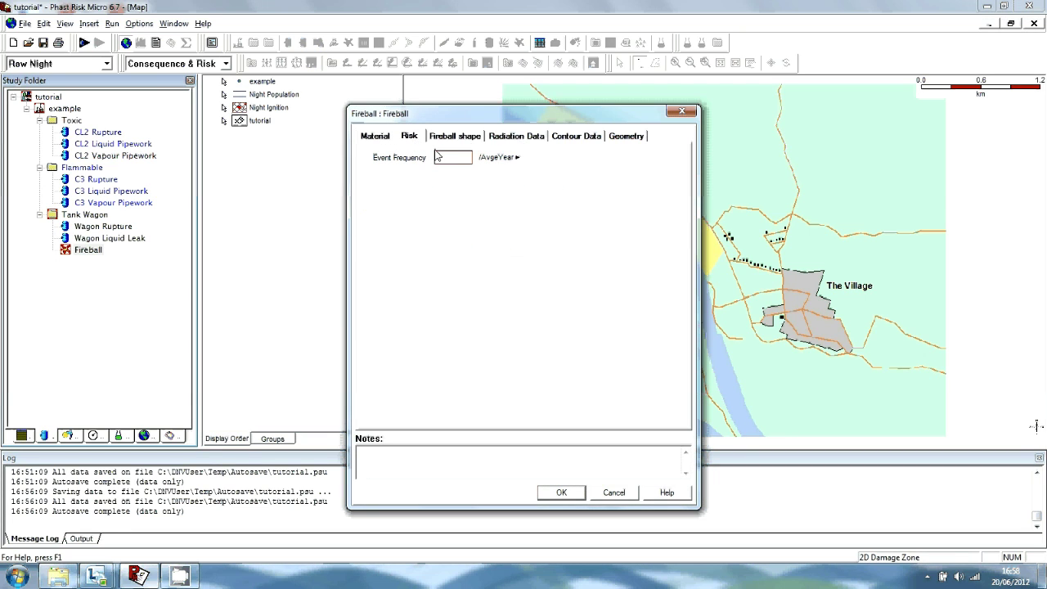
pyautogui.write('10e-5')
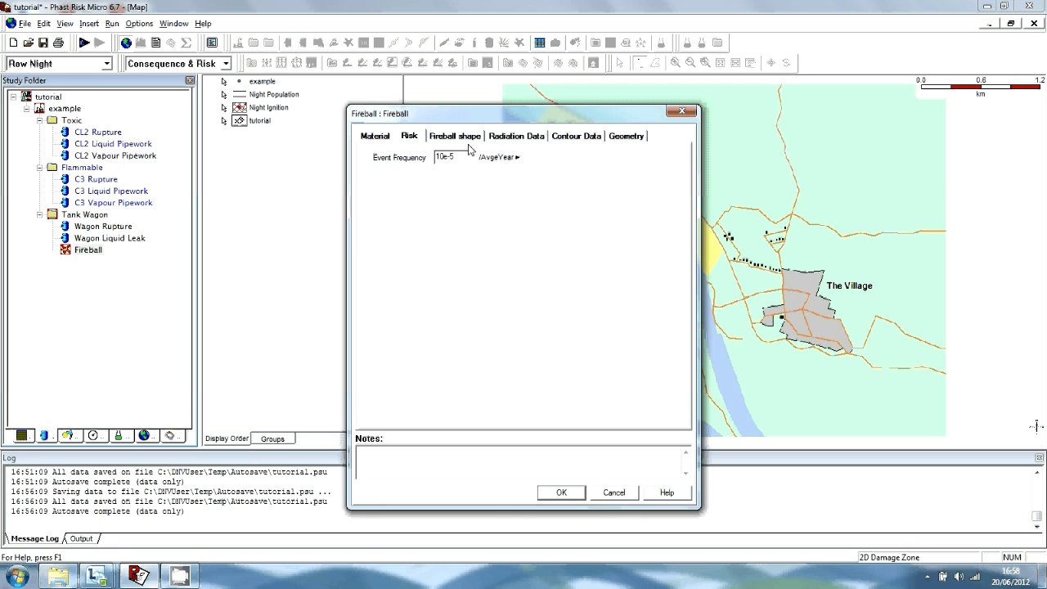
# Position the Fireball model at East 197327 m and North 435581 m
pyautogui.click(627, 137)
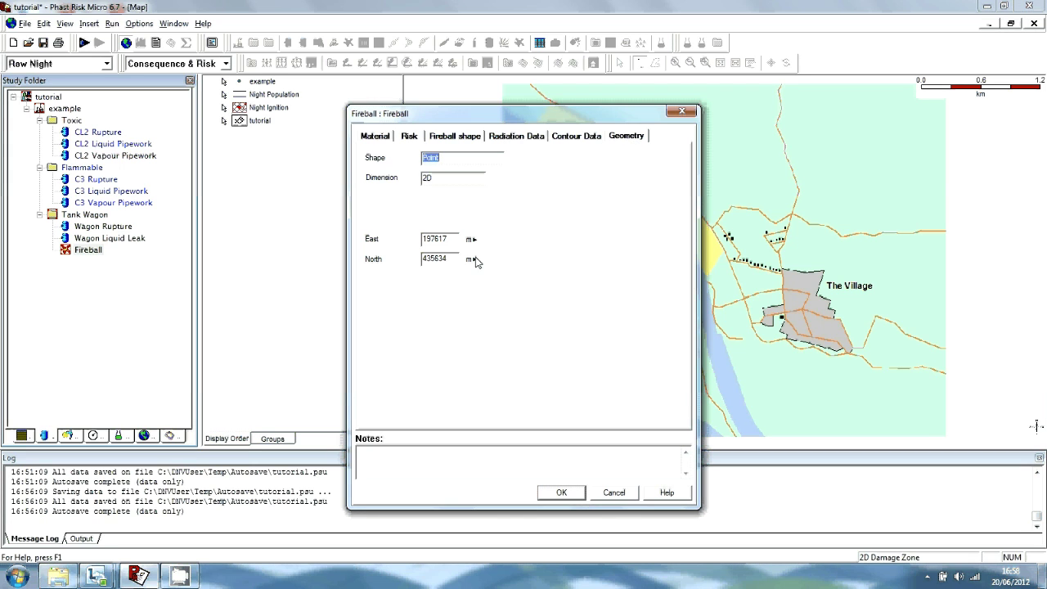
pyautogui.click(455, 242)
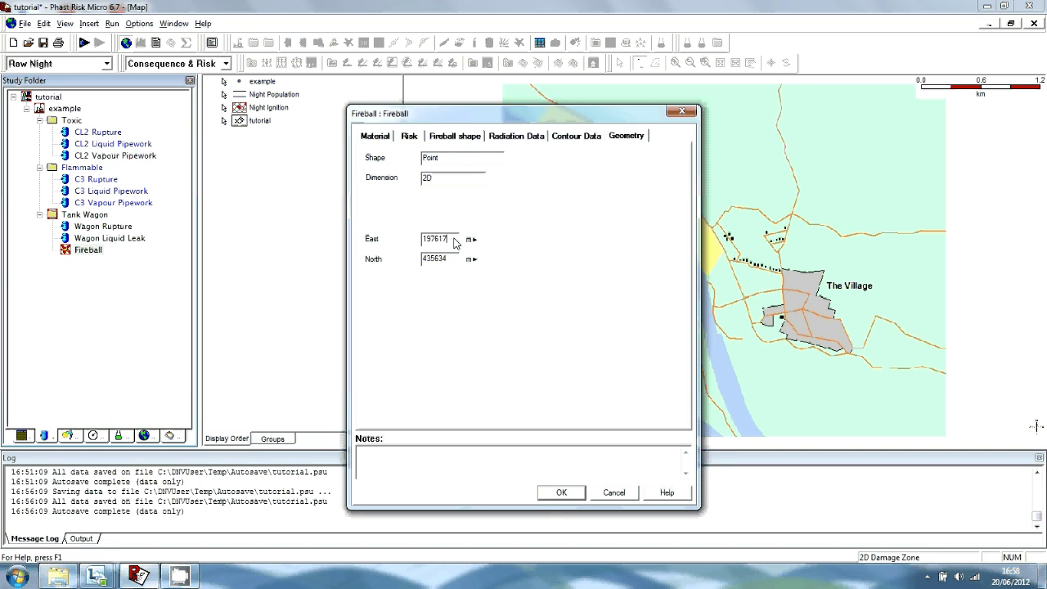
pyautogui.press('BackSpace')
pyautogui.press('BackSpace')
pyautogui.press('BackSpace')
pyautogui.write('327')
pyautogui.click(452, 262)
pyautogui.press('BackSpace')
pyautogui.press('BackSpace')
pyautogui.press('BackSpace')
pyautogui.write('58')
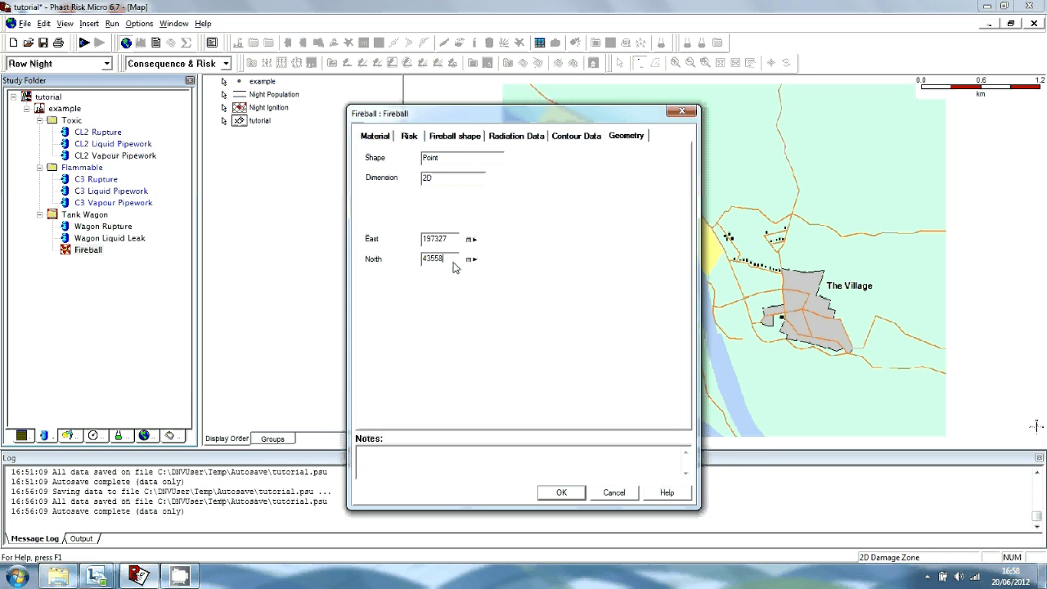
pyautogui.write('1')
# Set the fireball's released mass to 22.2e3 kg and its vapor mass fraction to 0.25, and accept the model's input data
pyautogui.click(452, 137)
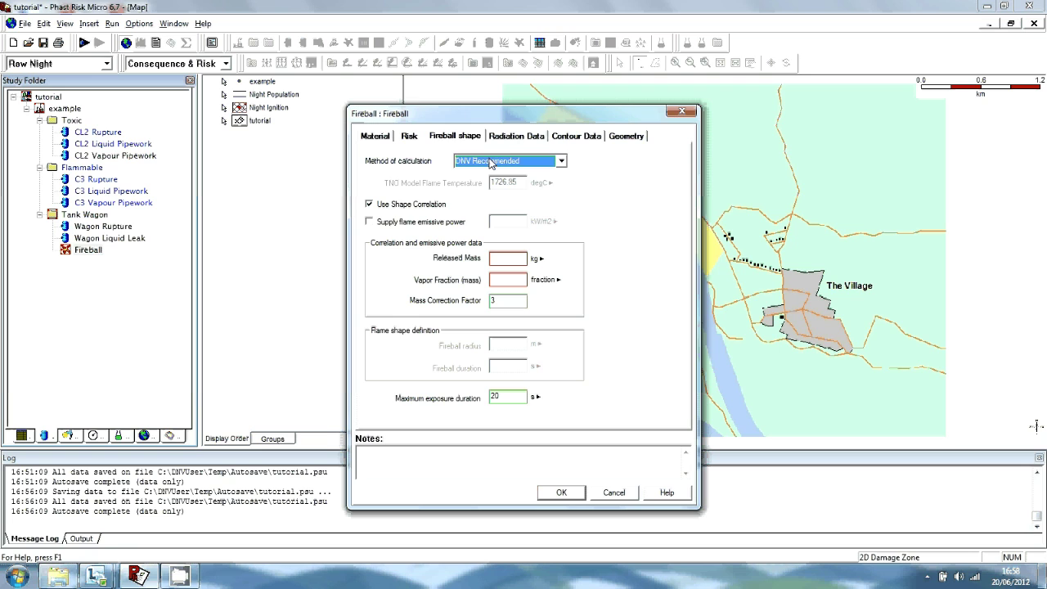
pyautogui.click(513, 264)
pyautogui.write('22')
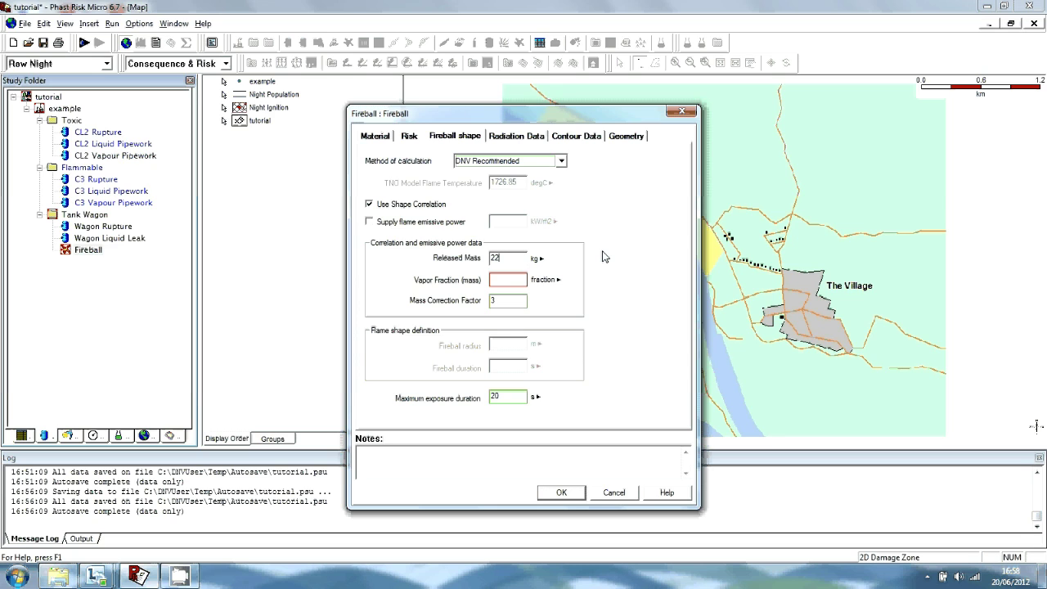
pyautogui.write('.2e3')
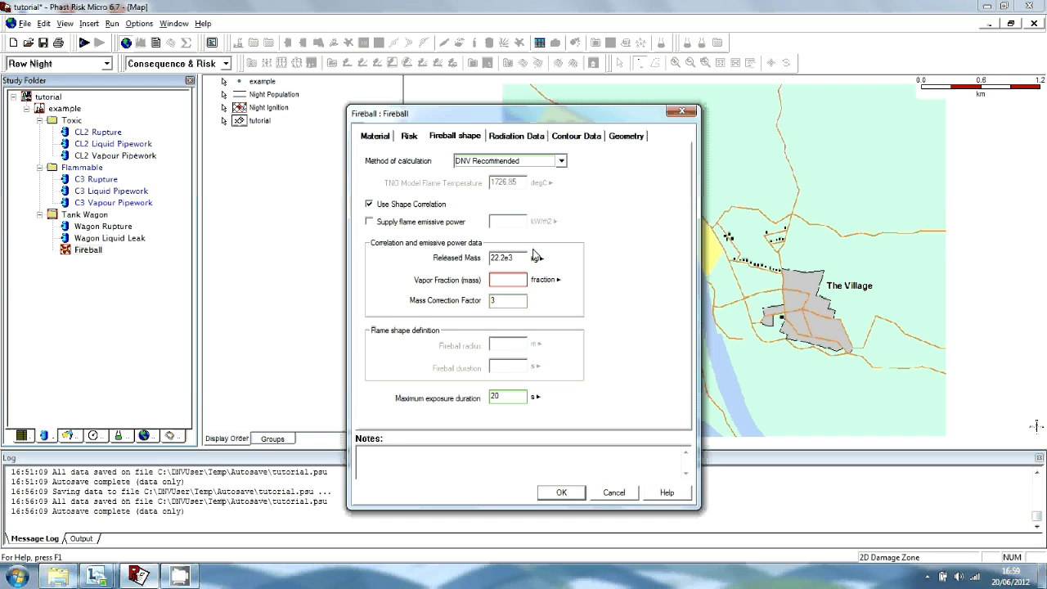
pyautogui.click(501, 282)
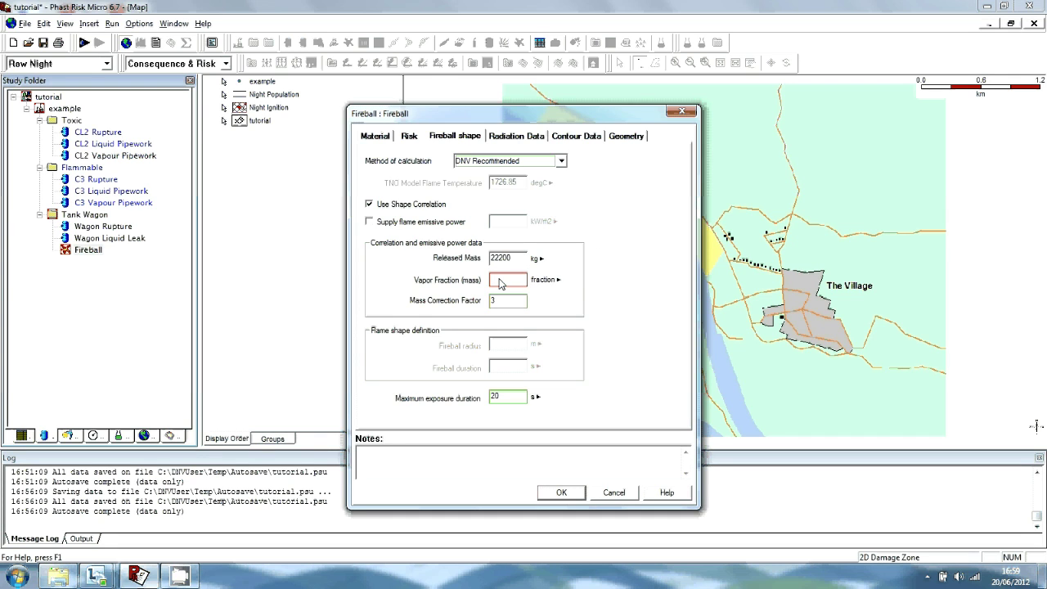
pyautogui.write('0.25')
pyautogui.click(562, 494)
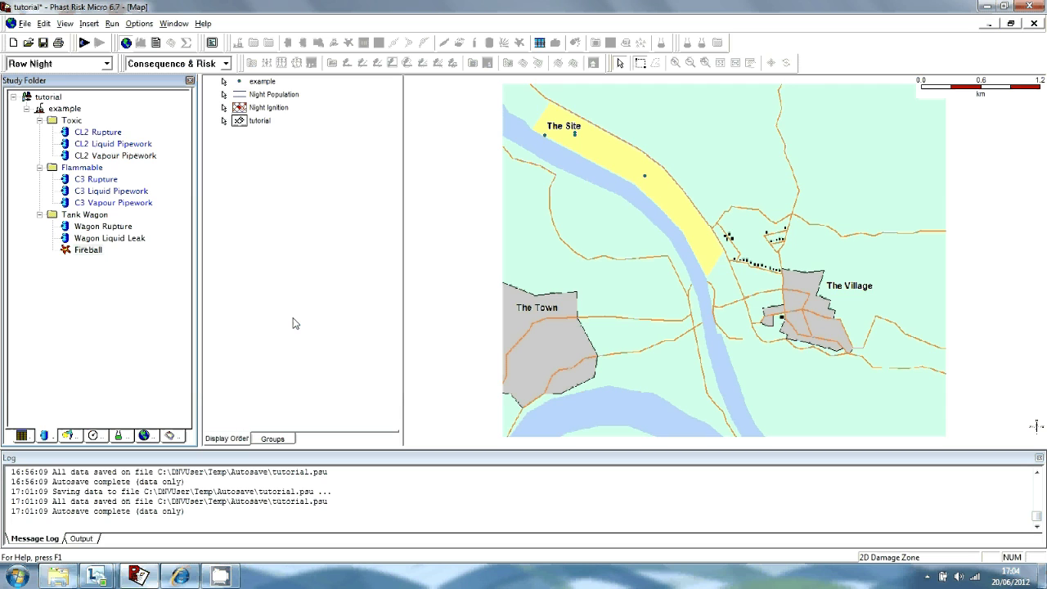
# Make Row Day the active run row and run the calculations for the Tank Wagon folder
pyautogui.click(103, 64)
pyautogui.click(72, 80)
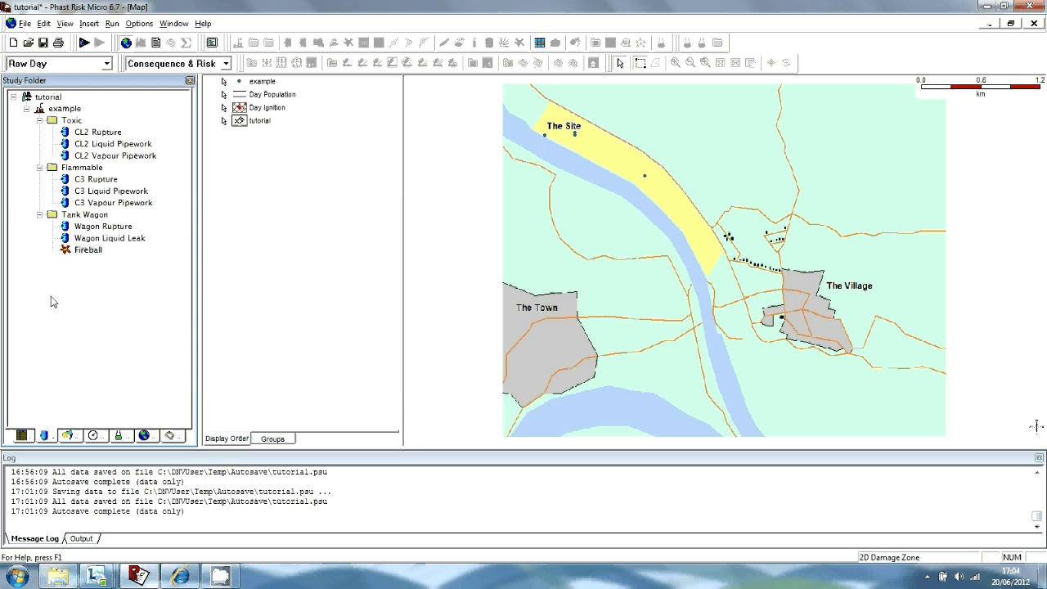
pyautogui.click(80, 216)
pyautogui.click(84, 42)
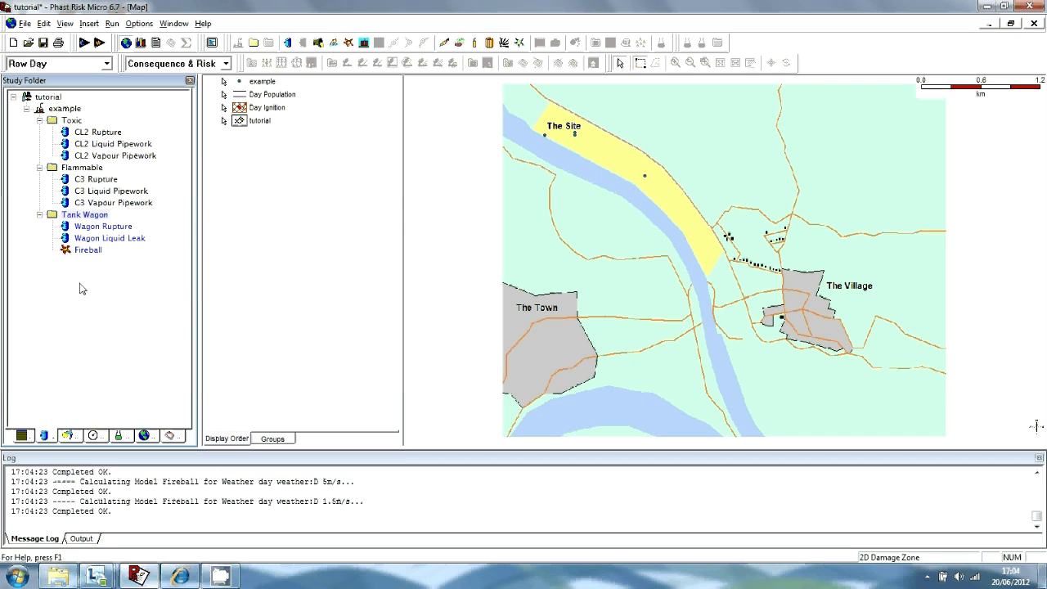
# Plot the Tank Wagon folder's consequence graphs for the D 5m/s day weather and display the fireball radiation versus distance graph
pyautogui.click(95, 217)
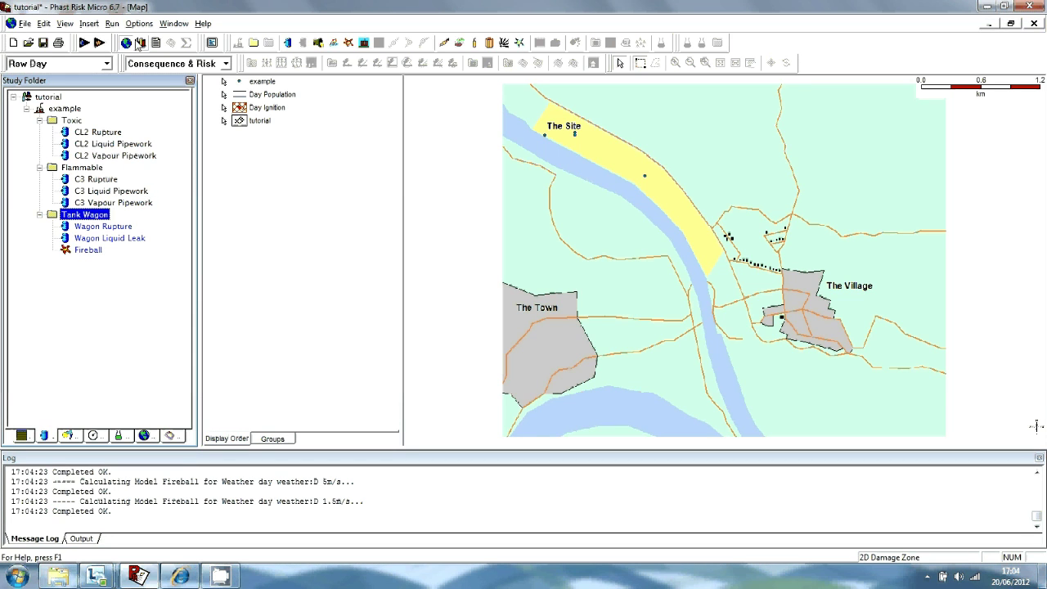
pyautogui.click(140, 43)
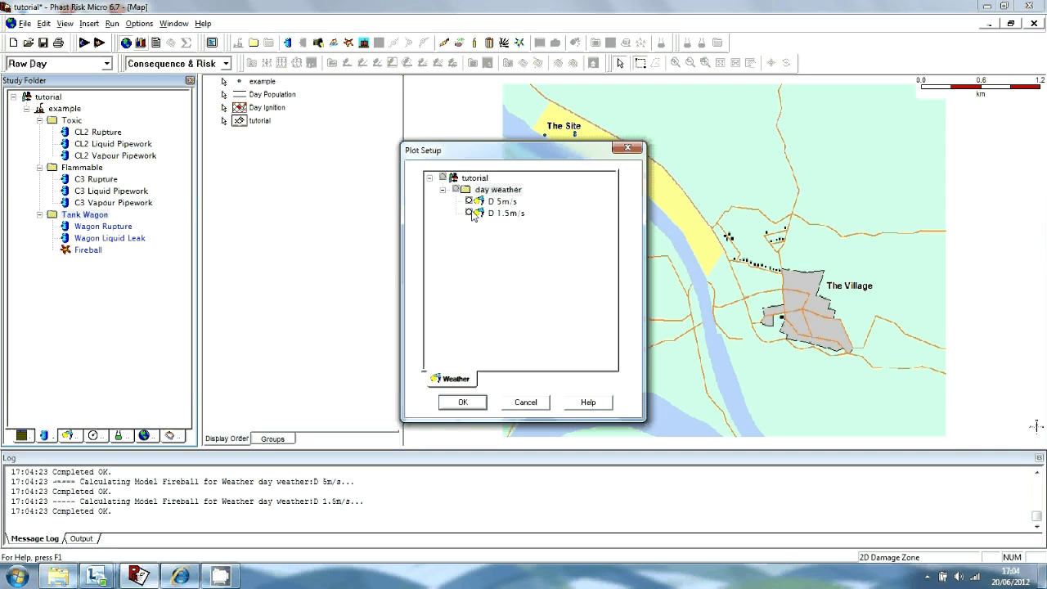
pyautogui.click(469, 202)
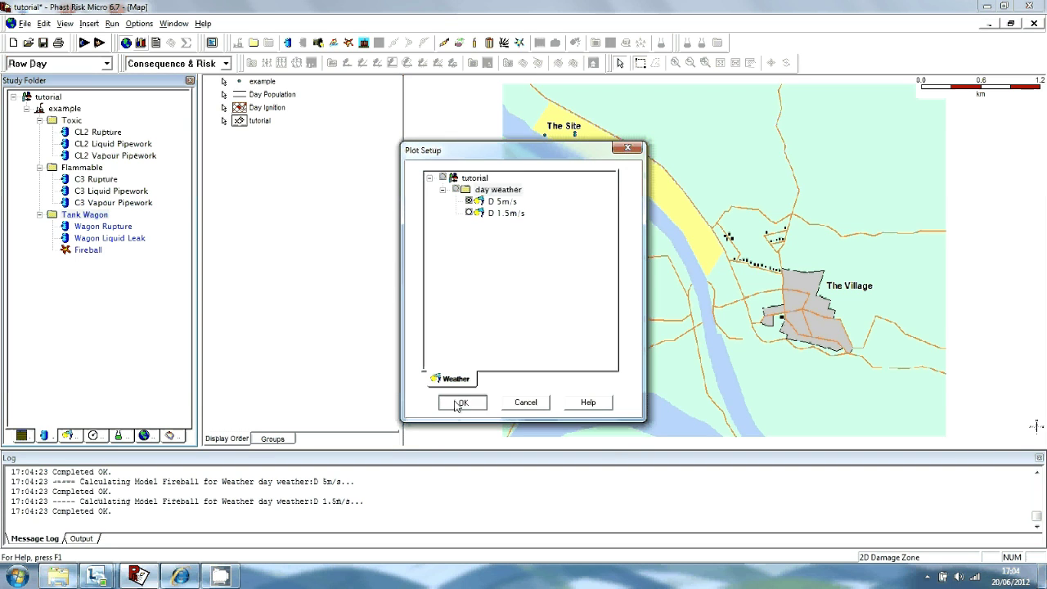
pyautogui.click(463, 401)
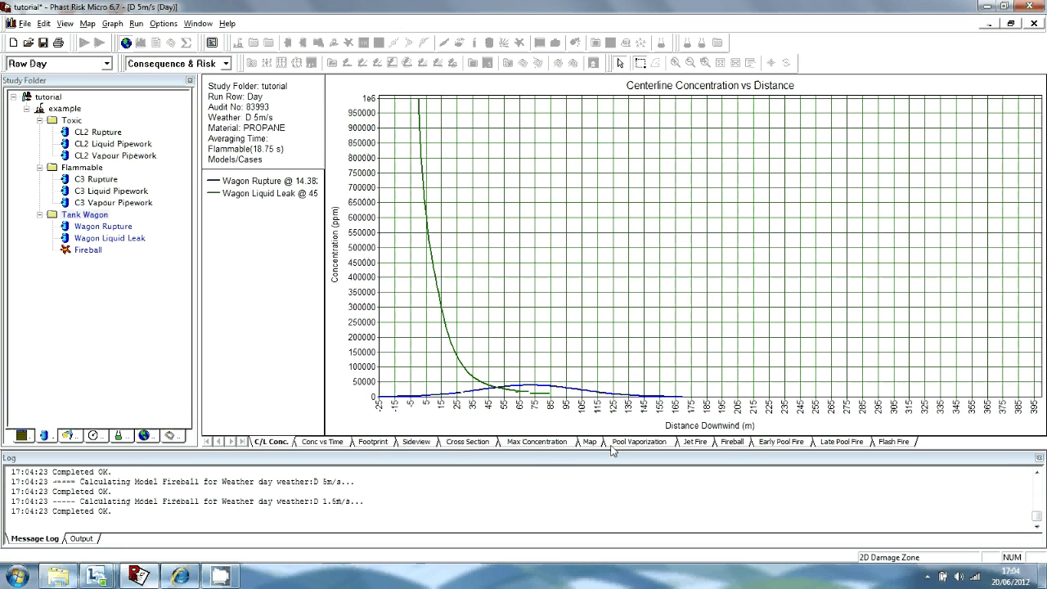
pyautogui.click(732, 441)
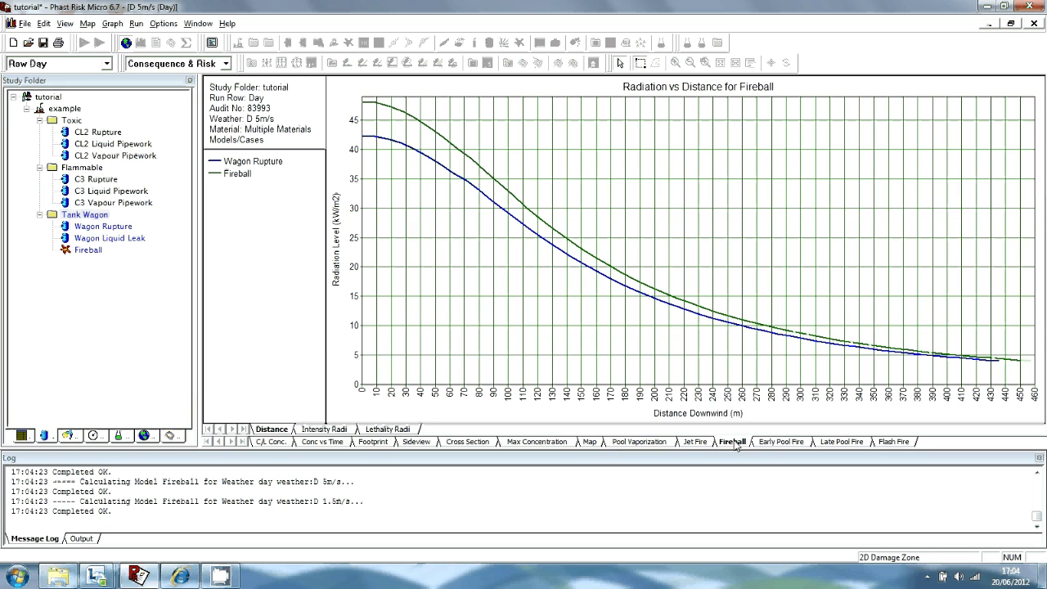